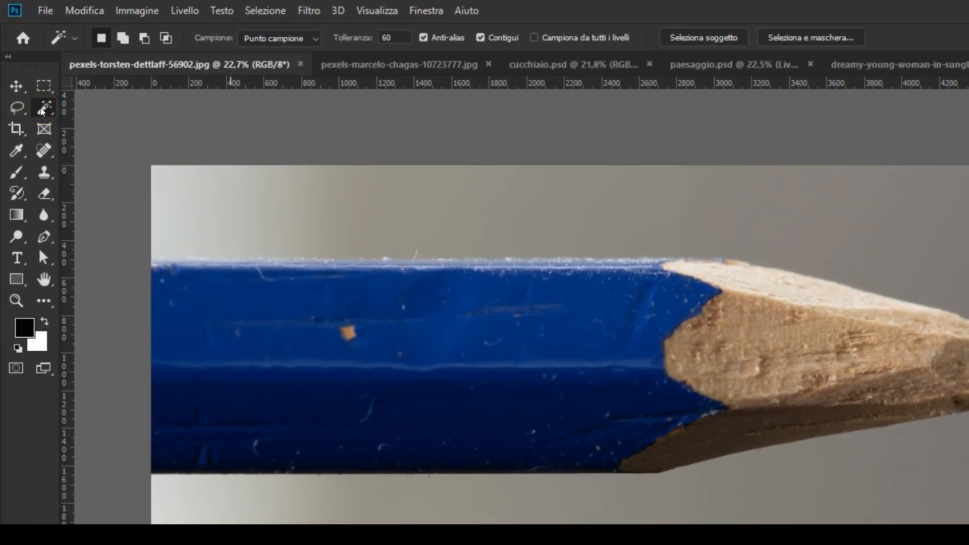
{"action": "left_click", "coordinate": [42, 110]}
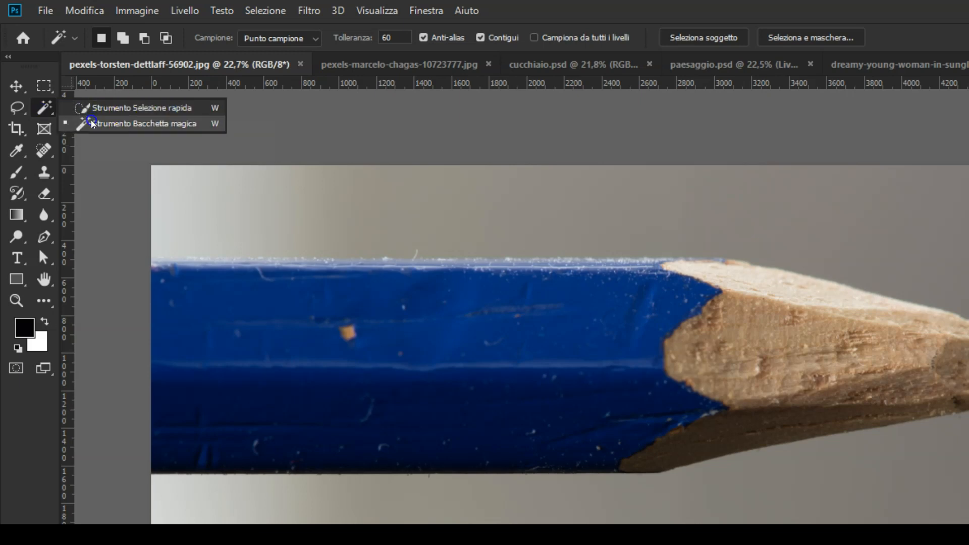
{"action": "left_click", "coordinate": [46, 110]}
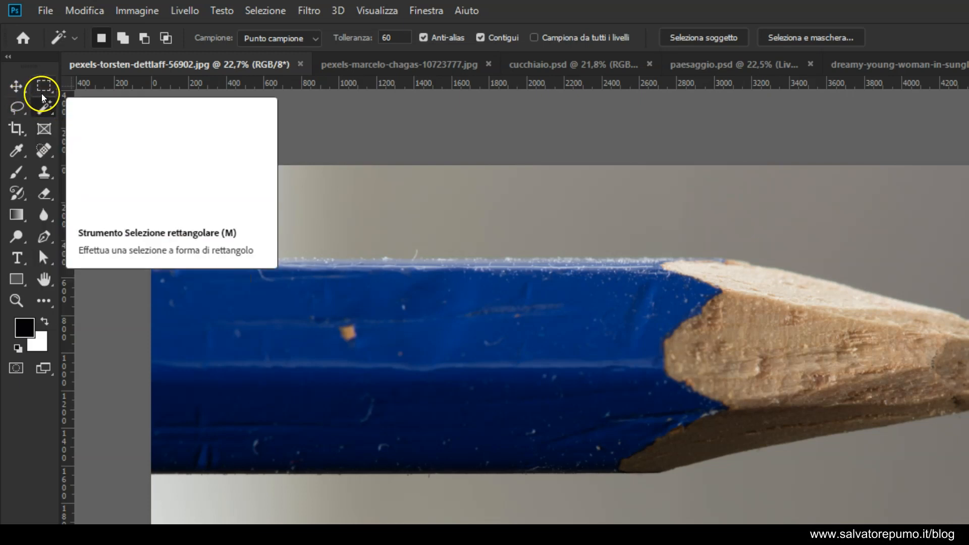
{"action": "left_click", "coordinate": [19, 108]}
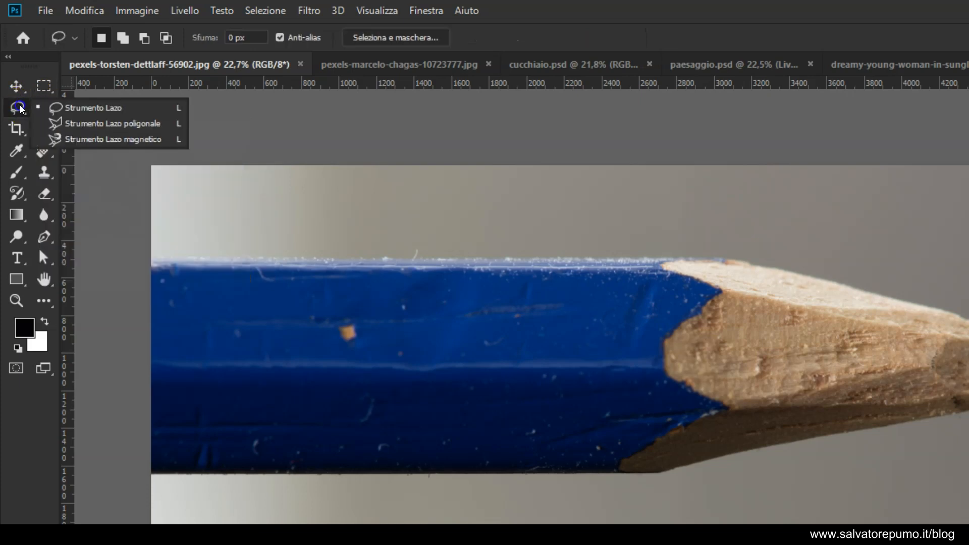
{"action": "left_click", "coordinate": [44, 87]}
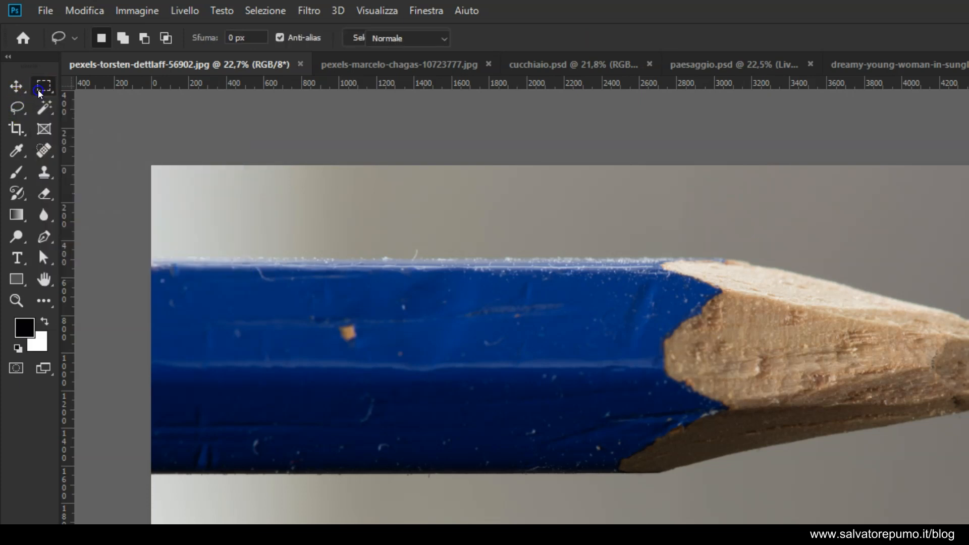
{"action": "right_click", "coordinate": [57, 89]}
{"action": "left_click", "coordinate": [91, 104]}
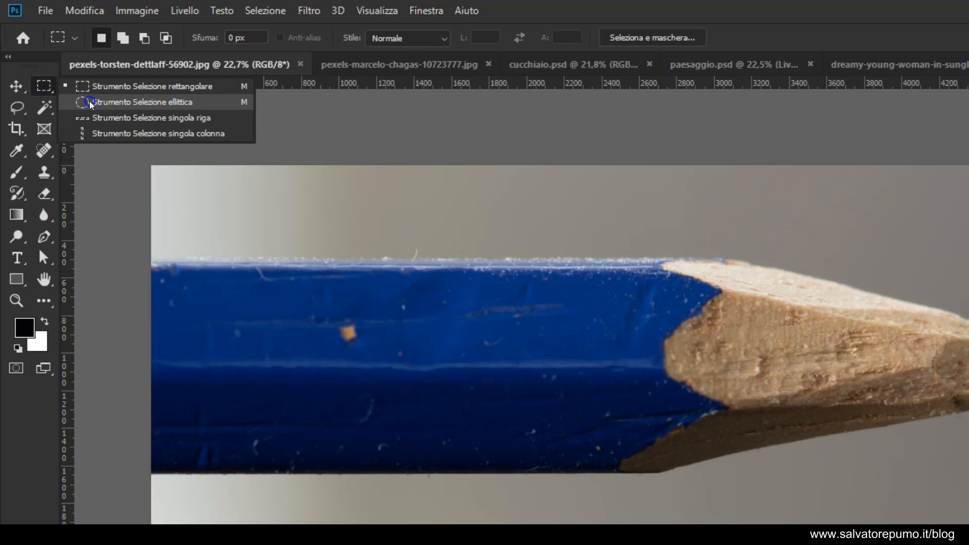
{"action": "left_click", "coordinate": [20, 108]}
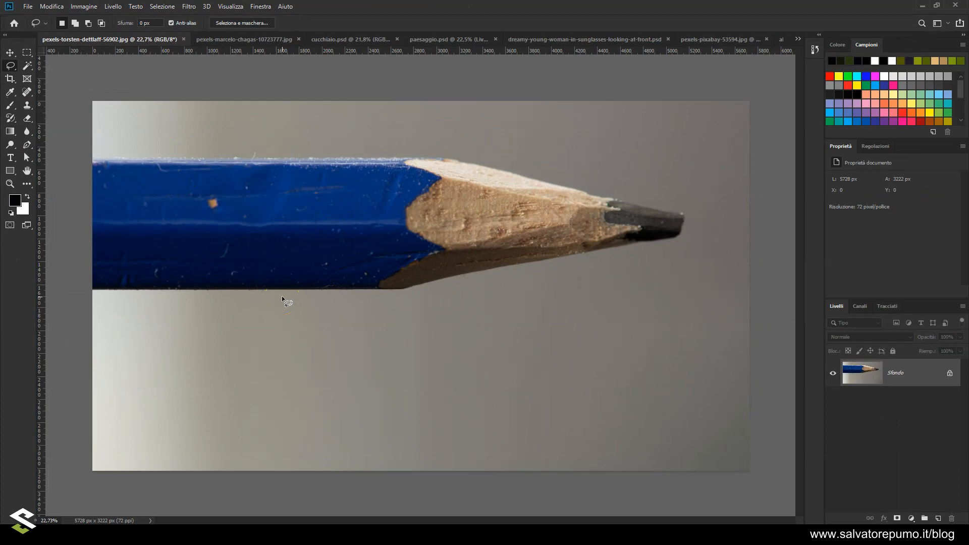
Step: Try selecting the pencil's exposed wood with the Magic Wand, lowering the tolerance to 28 and adding neighbouring wood areas to the selection
{"action": "left_click", "coordinate": [24, 67]}
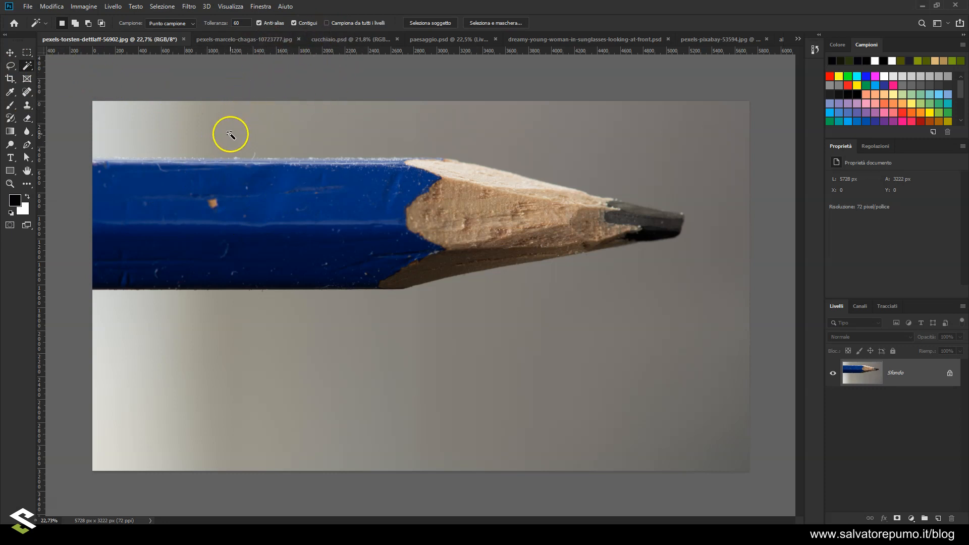
{"action": "left_click", "coordinate": [445, 216]}
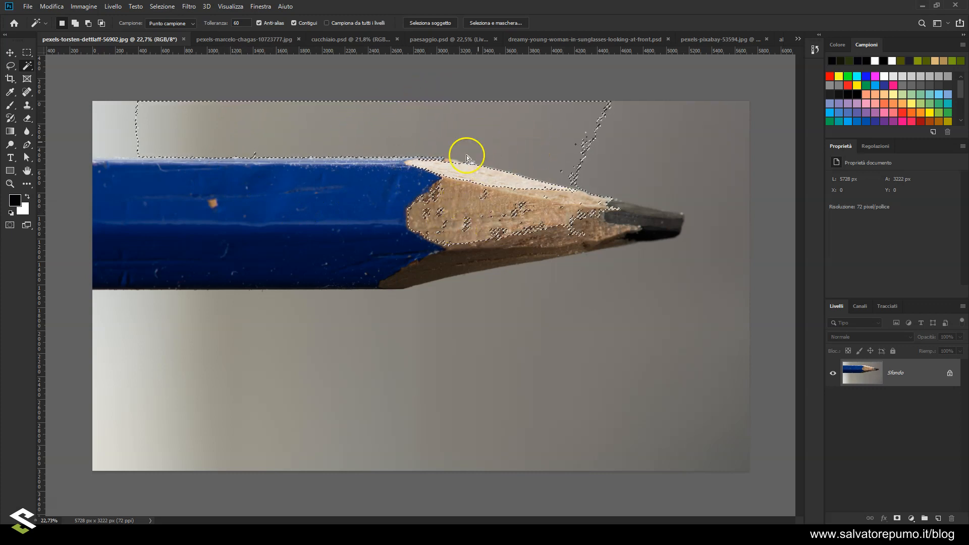
{"action": "left_click", "coordinate": [238, 23]}
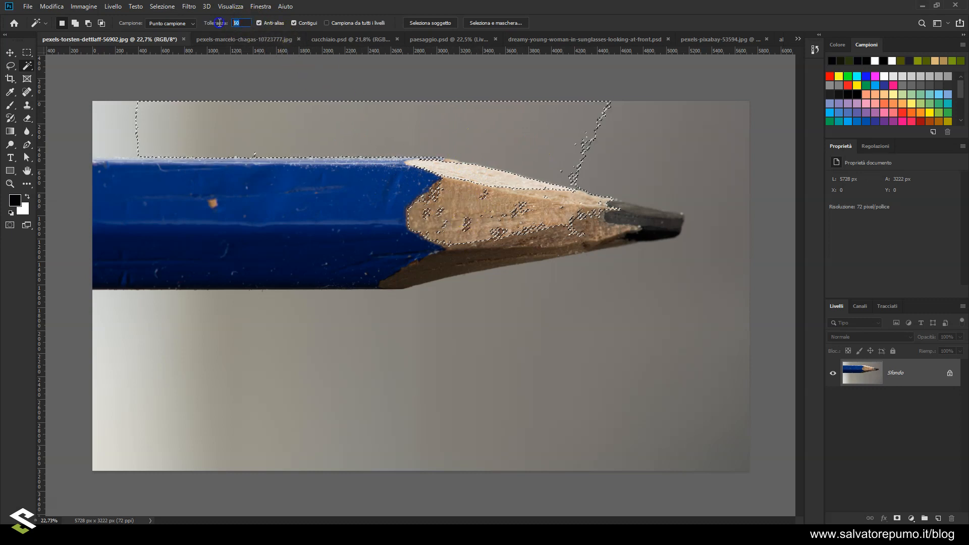
{"action": "type", "text": "28"}
{"action": "left_click", "coordinate": [454, 191]}
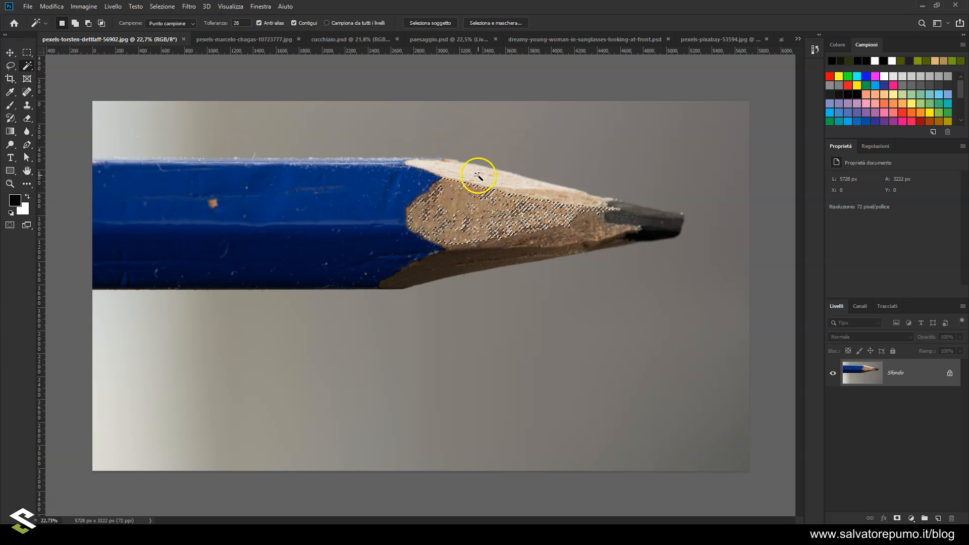
{"action": "left_click", "coordinate": [459, 170]}
{"action": "left_click", "coordinate": [480, 194], "text": "shift"}
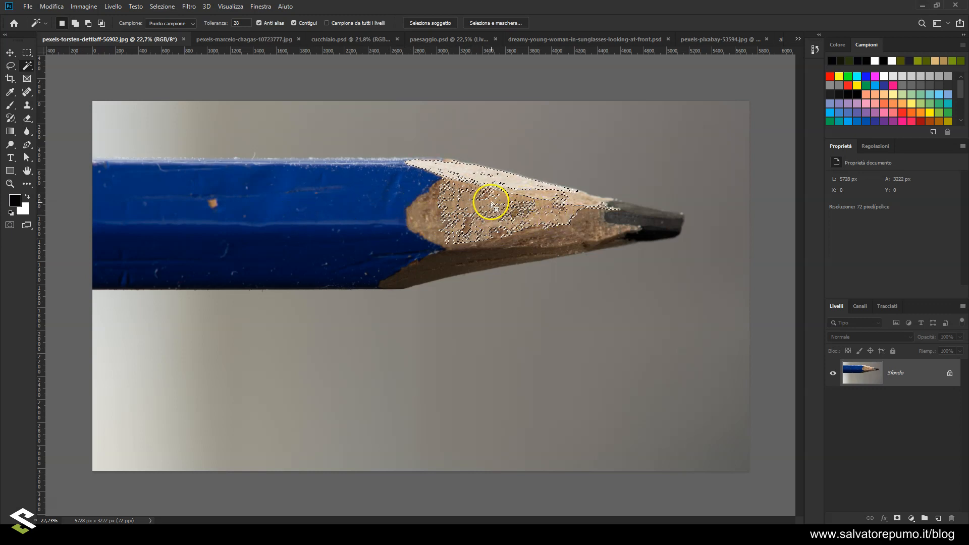
Step: Select the whole pencil by tracing its straight edges and tip with a closed Polygonal Lasso outline
{"action": "left_click", "coordinate": [11, 68]}
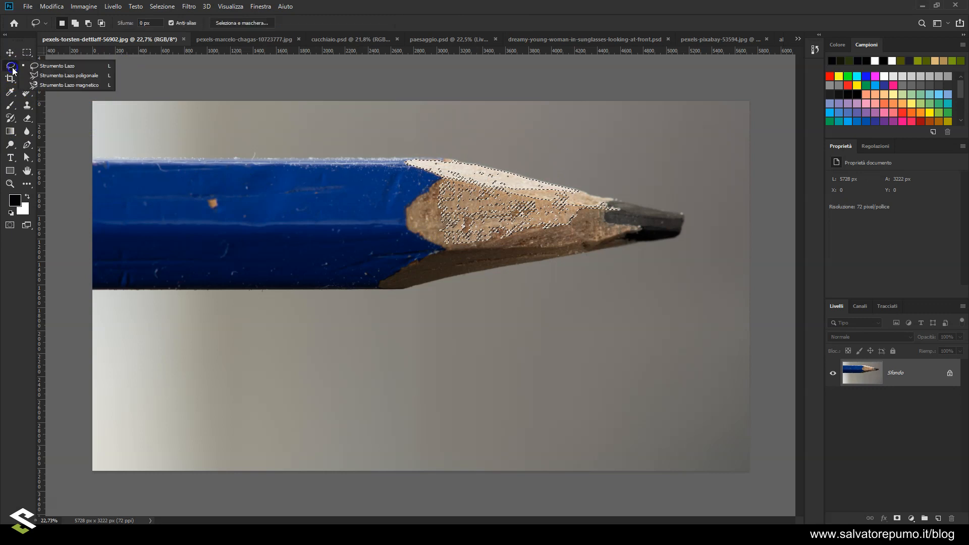
{"action": "left_click", "coordinate": [46, 74]}
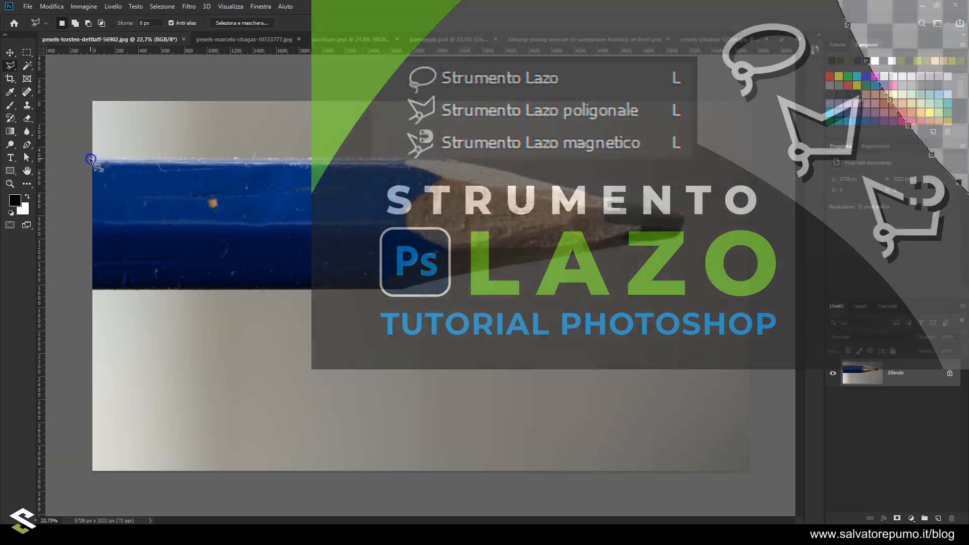
{"action": "left_click", "coordinate": [91, 159]}
{"action": "left_click", "coordinate": [442, 159]}
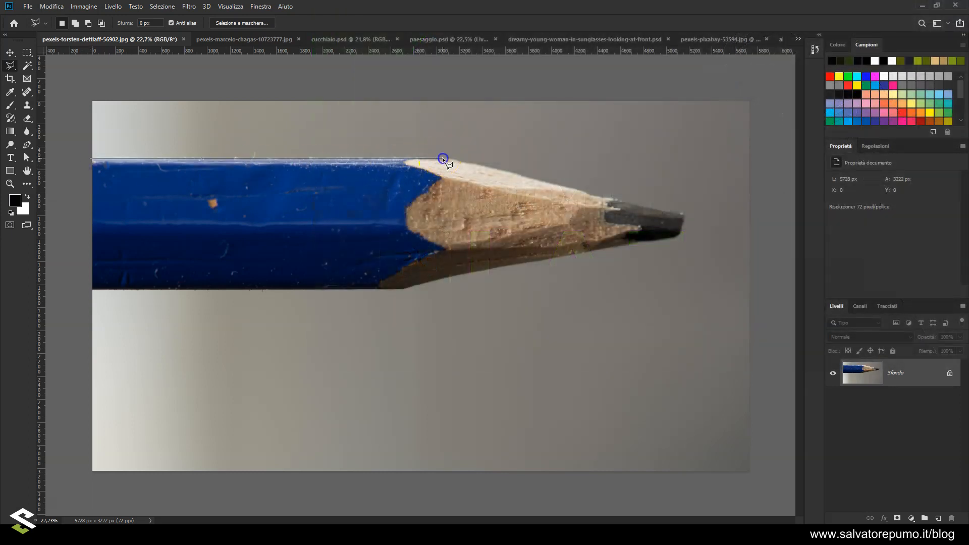
{"action": "left_click", "coordinate": [682, 214]}
{"action": "left_click", "coordinate": [680, 234]}
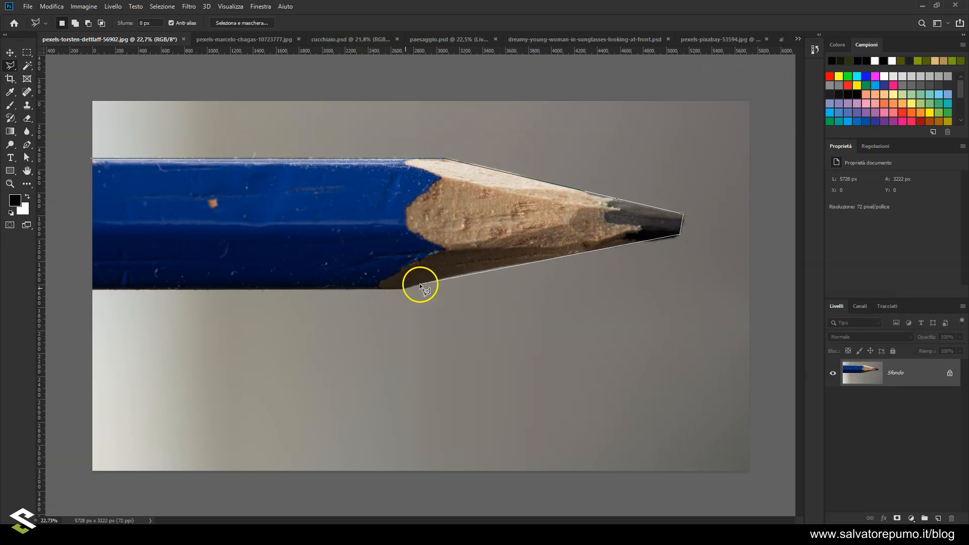
{"action": "left_click", "coordinate": [484, 268]}
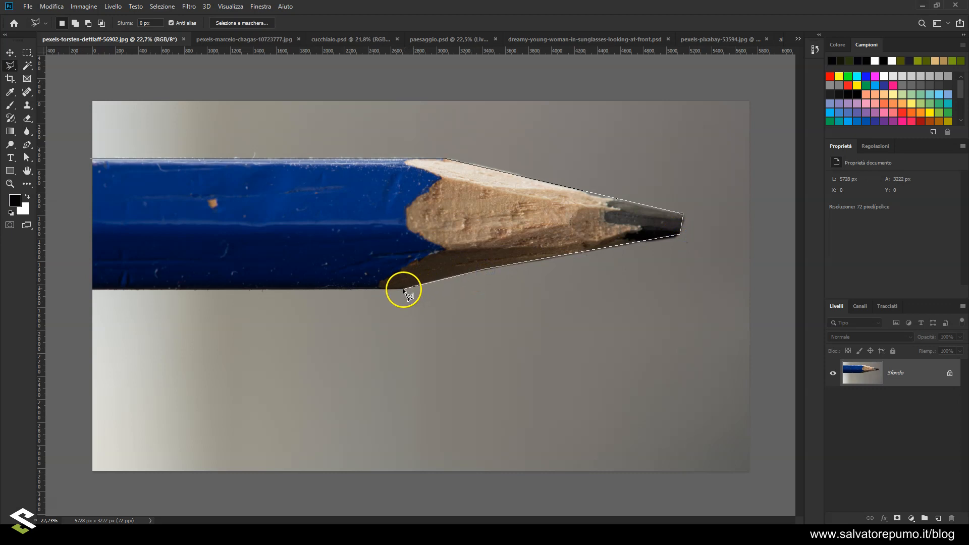
{"action": "left_click", "coordinate": [402, 289]}
{"action": "left_click", "coordinate": [88, 288]}
{"action": "left_click", "coordinate": [92, 159]}
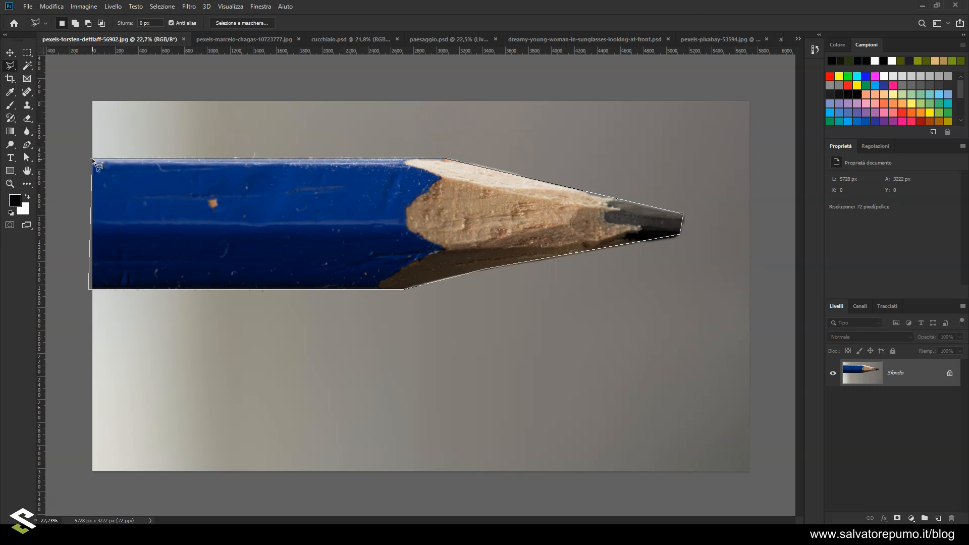
{"action": "left_click", "coordinate": [91, 159]}
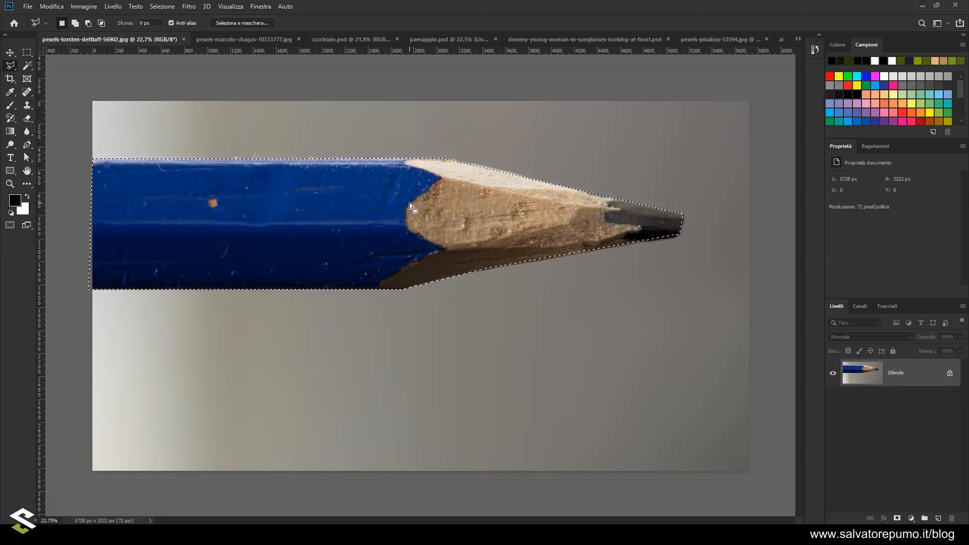
Step: Activate the Pen tool and close the pencil photo
{"action": "left_click", "coordinate": [27, 145]}
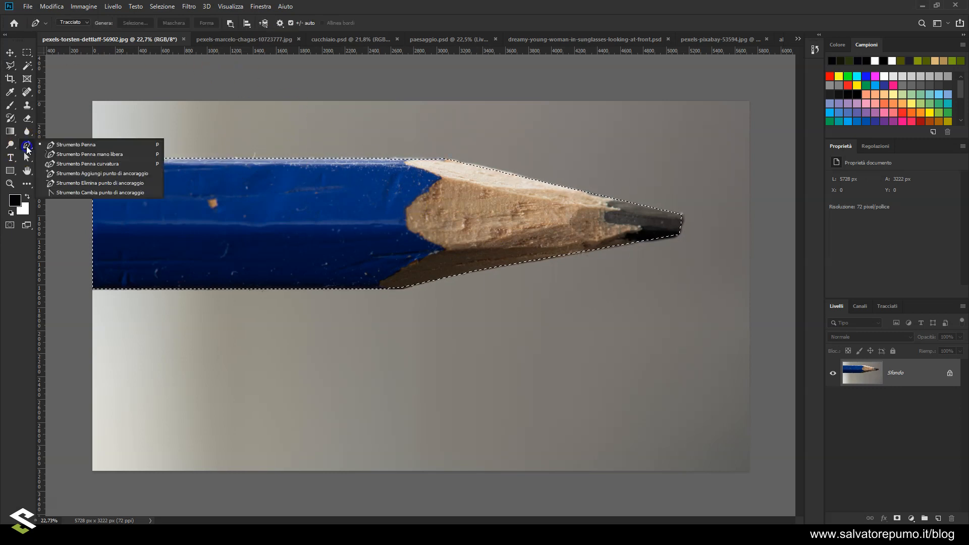
{"action": "left_click", "coordinate": [27, 146]}
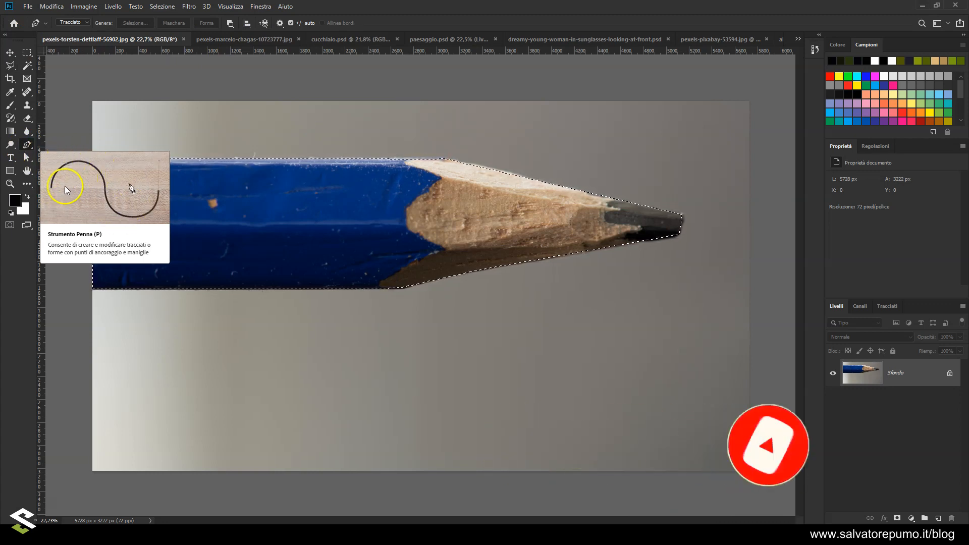
{"action": "left_click", "coordinate": [183, 40]}
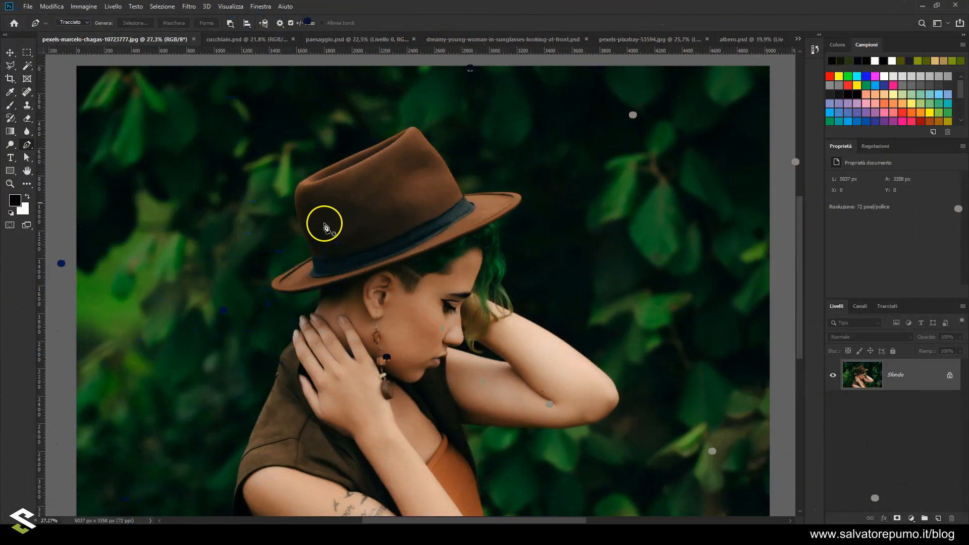
{"action": "scroll", "coordinate": [324, 211], "scroll_direction": "up", "scroll_amount": 2}
{"action": "scroll", "coordinate": [324, 195], "scroll_direction": "up", "scroll_amount": 1}
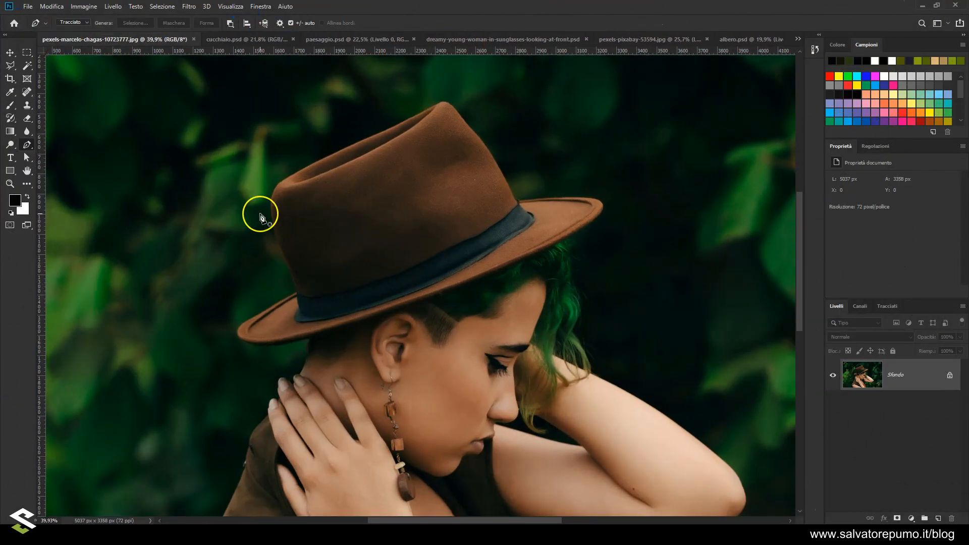
{"action": "left_click", "coordinate": [27, 52]}
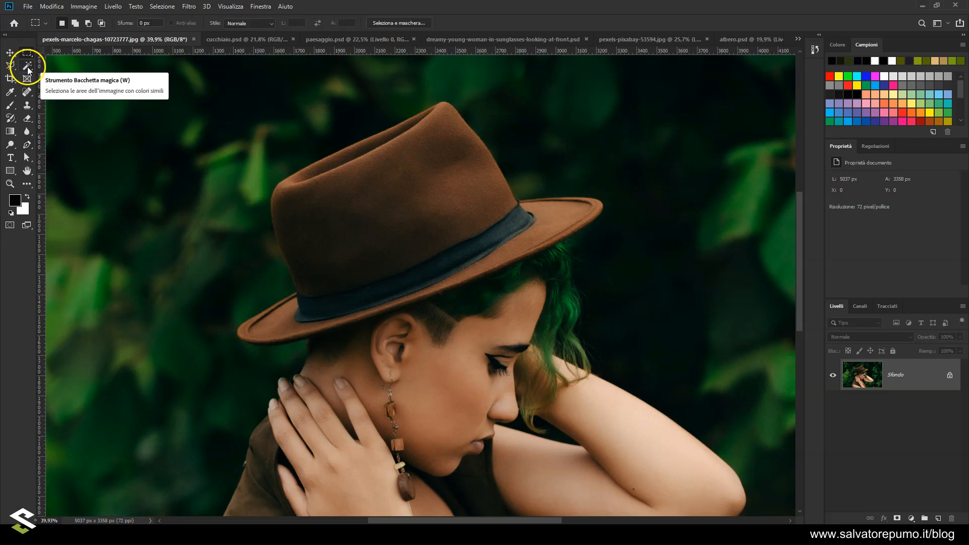
{"action": "scroll", "coordinate": [538, 201], "scroll_direction": "down", "scroll_amount": 5}
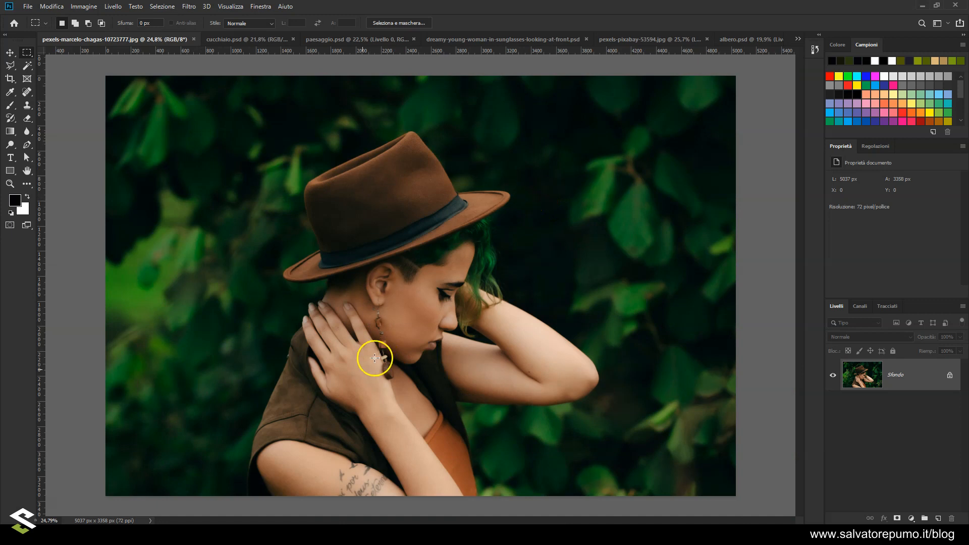
Step: Start a Pen path where the hat's crown meets the left brim and trace up the crown's left side to its upper corner
{"action": "scroll", "coordinate": [266, 182], "scroll_direction": "up", "scroll_amount": 2}
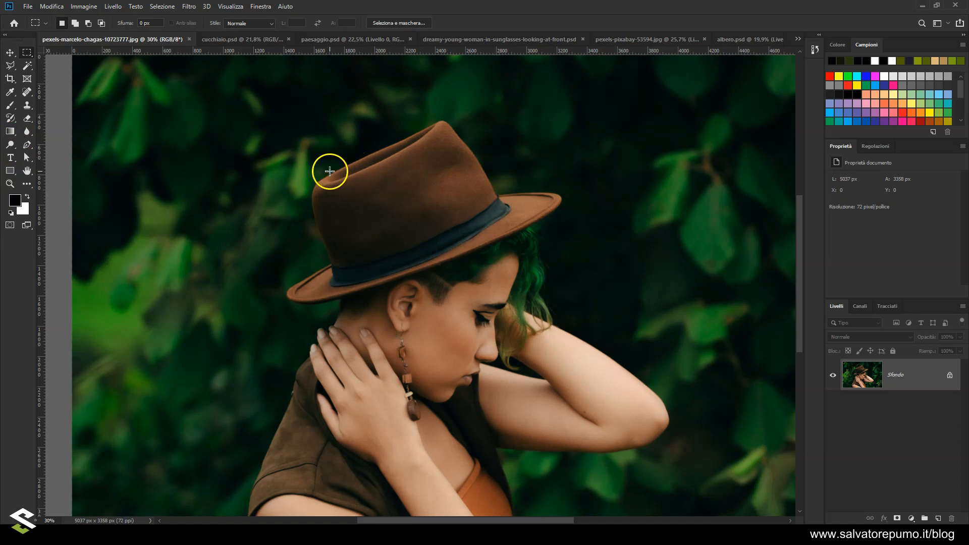
{"action": "scroll", "coordinate": [328, 173], "scroll_direction": "up", "scroll_amount": 2}
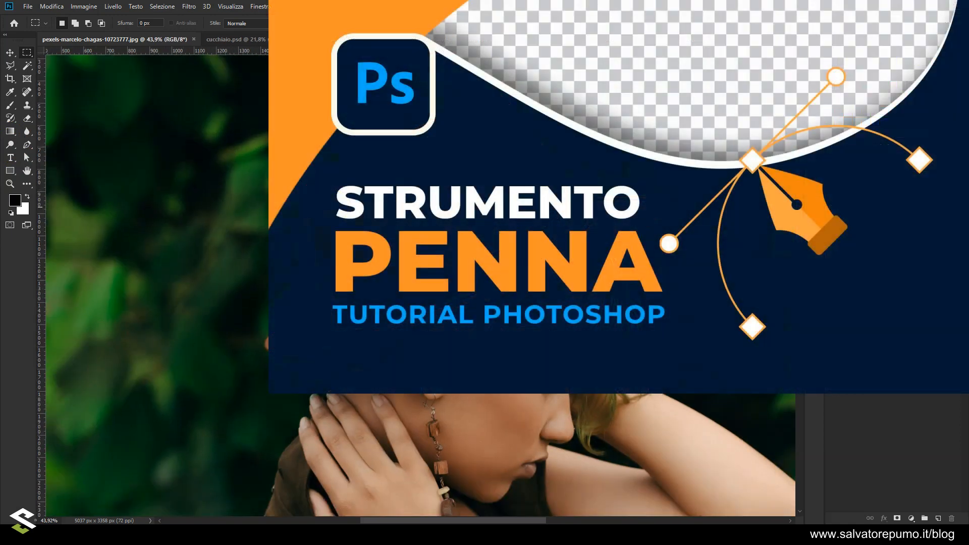
{"action": "left_click", "coordinate": [27, 145]}
{"action": "left_click", "coordinate": [329, 304]}
{"action": "scroll", "coordinate": [310, 243], "scroll_direction": "up", "scroll_amount": 4}
{"action": "left_click_drag", "start_coordinate": [301, 233], "coordinate": [291, 205]}
{"action": "scroll", "coordinate": [302, 191], "scroll_direction": "up", "scroll_amount": 2}
{"action": "scroll", "coordinate": [302, 191], "scroll_direction": "down", "scroll_amount": 4}
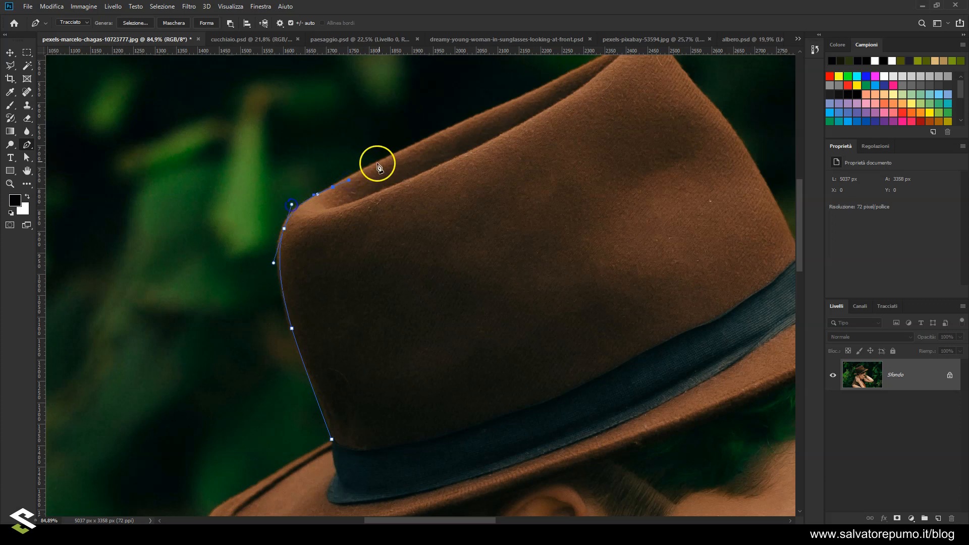
Step: Continue the path along the crown's top edge and down its right side to the junction with the brim
{"action": "left_click_drag", "start_coordinate": [420, 144], "coordinate": [440, 135]}
{"action": "left_click_drag", "start_coordinate": [505, 130], "coordinate": [340, 259]}
{"action": "left_click_drag", "start_coordinate": [375, 221], "coordinate": [386, 216]}
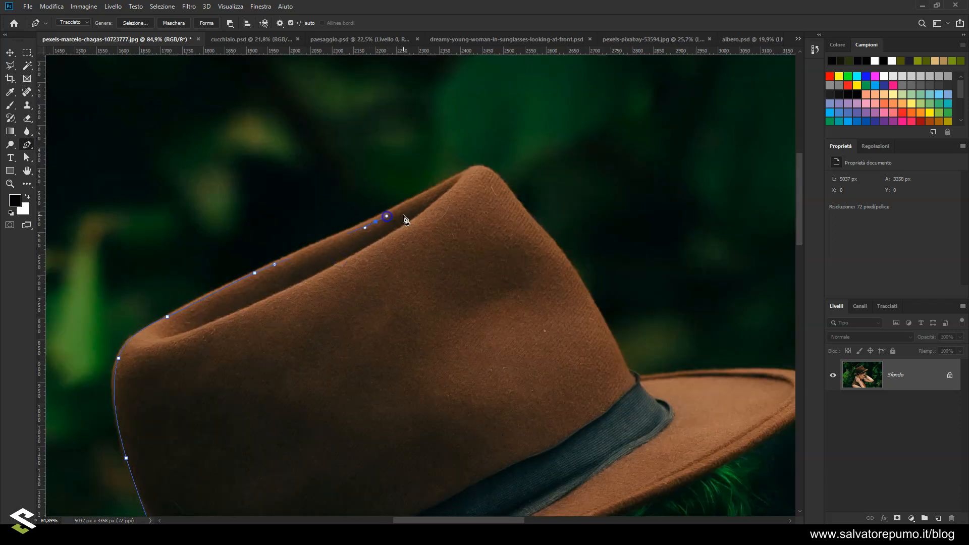
{"action": "left_click_drag", "start_coordinate": [450, 180], "coordinate": [516, 195]}
{"action": "left_click_drag", "start_coordinate": [551, 245], "coordinate": [468, 186]}
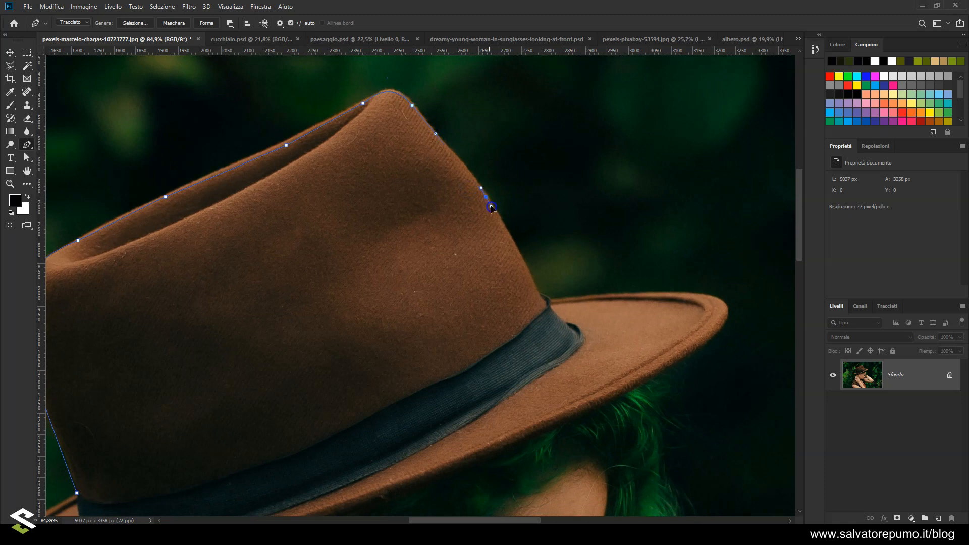
{"action": "left_click_drag", "start_coordinate": [525, 273], "coordinate": [417, 240]}
{"action": "left_click", "coordinate": [432, 260]}
{"action": "left_click", "coordinate": [441, 266]}
Step: Extend the path along the upper edge of the right brim and around its curved tip
{"action": "left_click_drag", "start_coordinate": [476, 264], "coordinate": [478, 264]}
{"action": "left_click_drag", "start_coordinate": [554, 259], "coordinate": [572, 260]}
{"action": "left_click_drag", "start_coordinate": [618, 275], "coordinate": [619, 283]}
{"action": "left_click_drag", "start_coordinate": [593, 313], "coordinate": [569, 329]}
Step: Continue the path along the brim's underside, above the hair and ear, towards its left end
{"action": "left_click_drag", "start_coordinate": [521, 349], "coordinate": [669, 249]}
{"action": "left_click_drag", "start_coordinate": [648, 263], "coordinate": [622, 278]}
{"action": "left_click_drag", "start_coordinate": [506, 331], "coordinate": [715, 235]}
{"action": "left_click", "coordinate": [637, 262]}
{"action": "left_click_drag", "start_coordinate": [464, 322], "coordinate": [449, 327]}
{"action": "left_click_drag", "start_coordinate": [328, 369], "coordinate": [485, 310]}
Step: Curve the path around the brim's left tip and close it at the starting anchor point
{"action": "left_click_drag", "start_coordinate": [358, 312], "coordinate": [320, 289]}
{"action": "left_click_drag", "start_coordinate": [390, 260], "coordinate": [405, 254]}
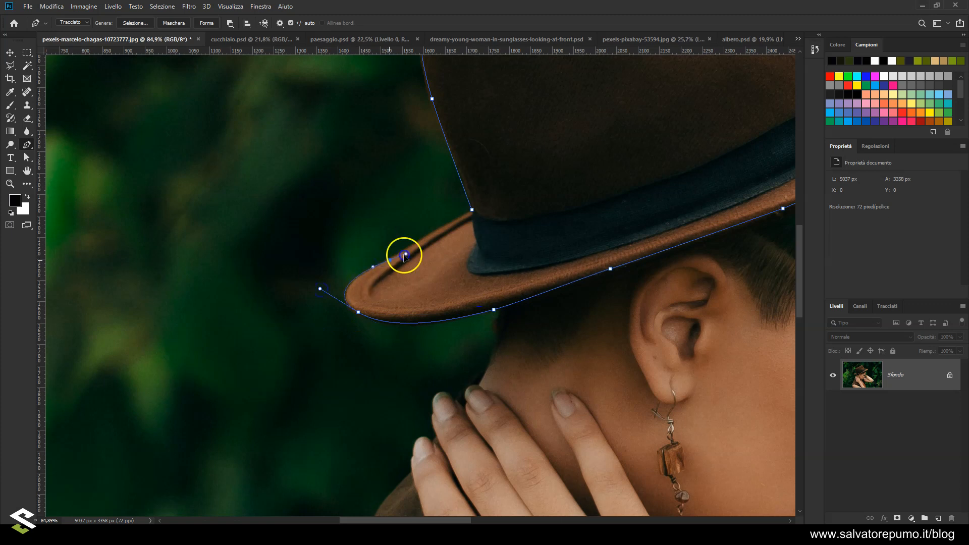
{"action": "left_click_drag", "start_coordinate": [444, 228], "coordinate": [448, 226]}
{"action": "left_click", "coordinate": [471, 210]}
Step: Fine-tune the anchor points on the right brim's upper edge and tip with Direct Selection so the path follows the hat's edge
{"action": "left_click_drag", "start_coordinate": [629, 202], "coordinate": [338, 284]}
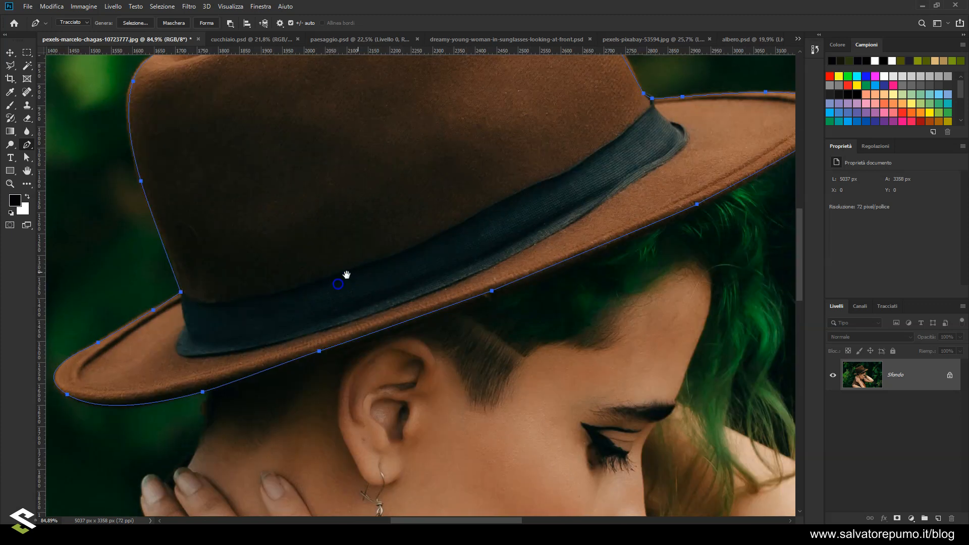
{"action": "scroll", "coordinate": [346, 275], "scroll_direction": "down", "scroll_amount": 5}
{"action": "scroll", "coordinate": [554, 187], "scroll_direction": "up", "scroll_amount": 6}
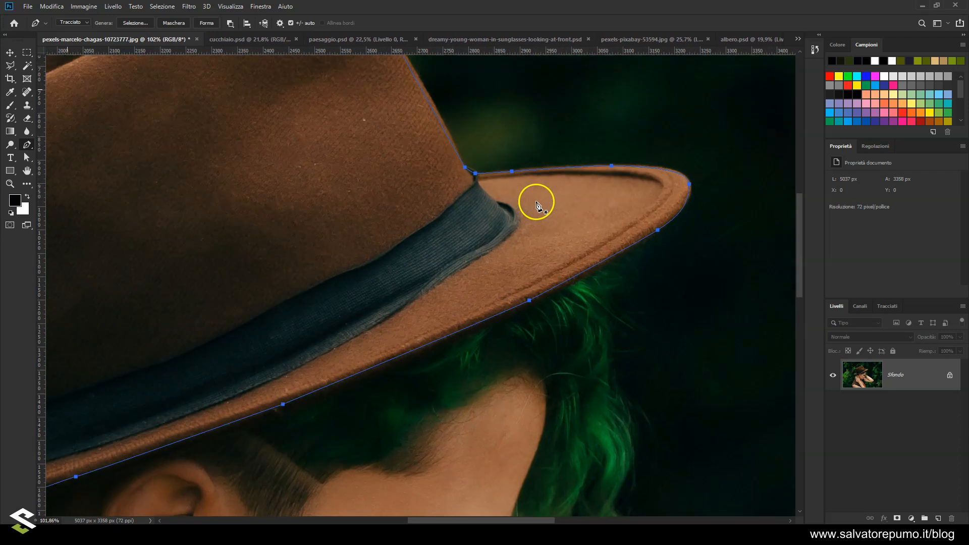
{"action": "key", "text": "a"}
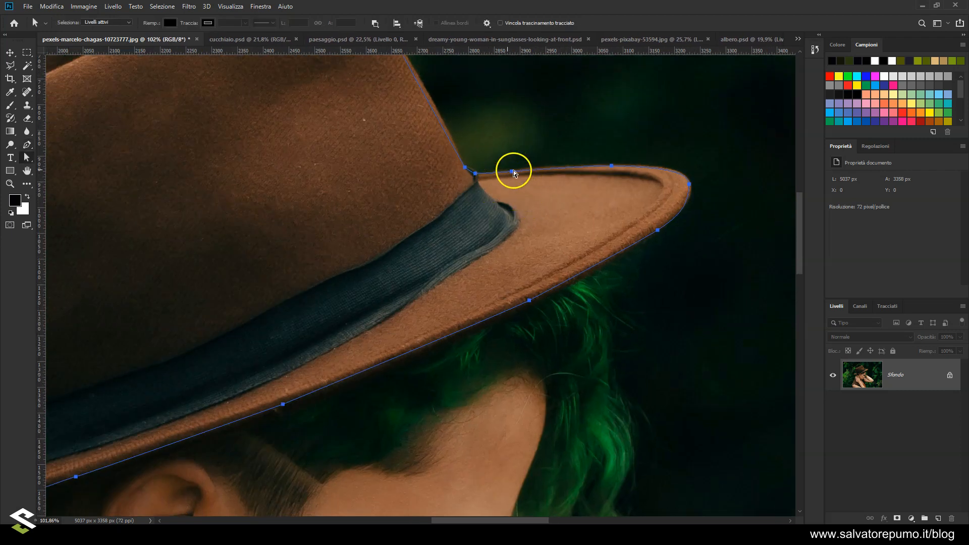
{"action": "left_click", "coordinate": [512, 172]}
{"action": "left_click", "coordinate": [690, 184]}
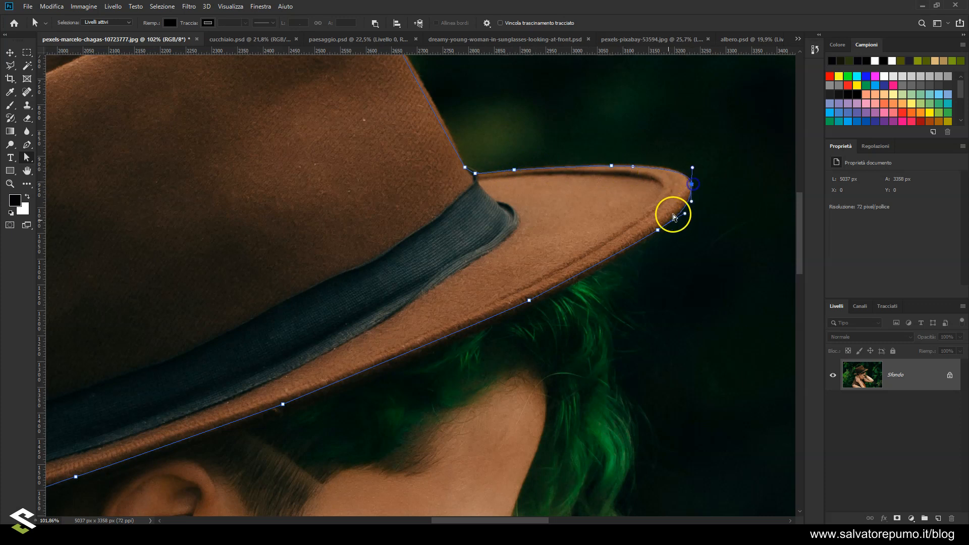
Step: Convert the closed hat path into a new anti-aliased selection with a 0-pixel feather radius
{"action": "scroll", "coordinate": [671, 216], "scroll_direction": "down", "scroll_amount": 5}
{"action": "right_click", "coordinate": [409, 198]}
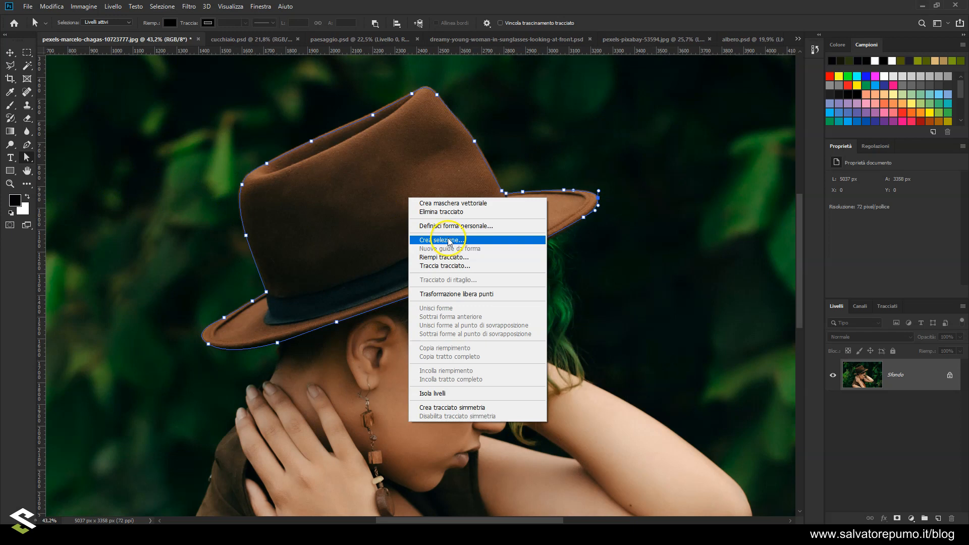
{"action": "left_click", "coordinate": [449, 241]}
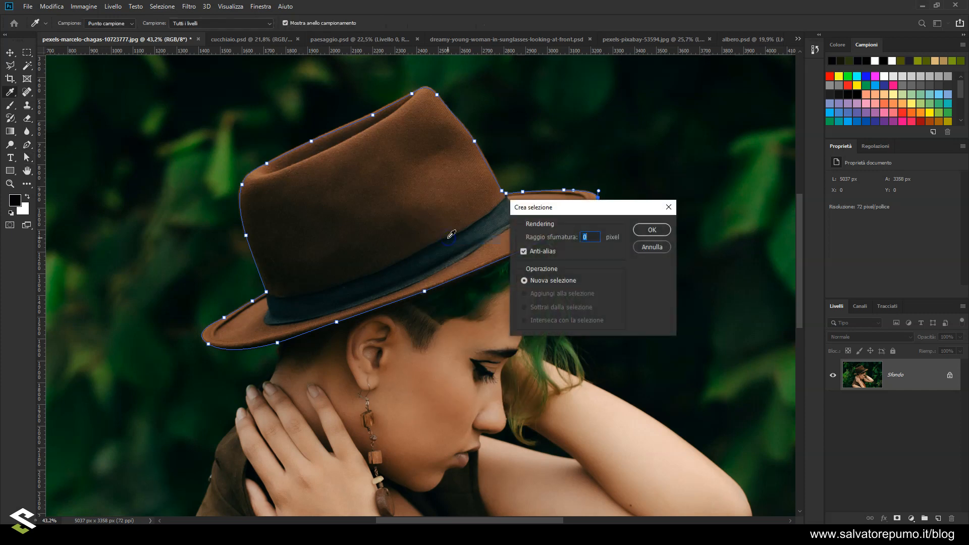
{"action": "left_click", "coordinate": [650, 229]}
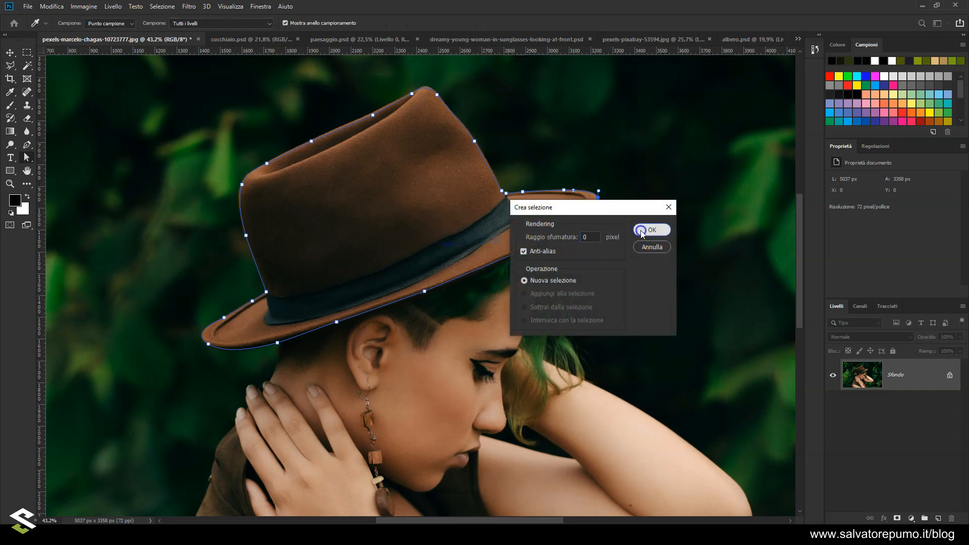
{"action": "scroll", "coordinate": [560, 202], "scroll_direction": "down", "scroll_amount": 1}
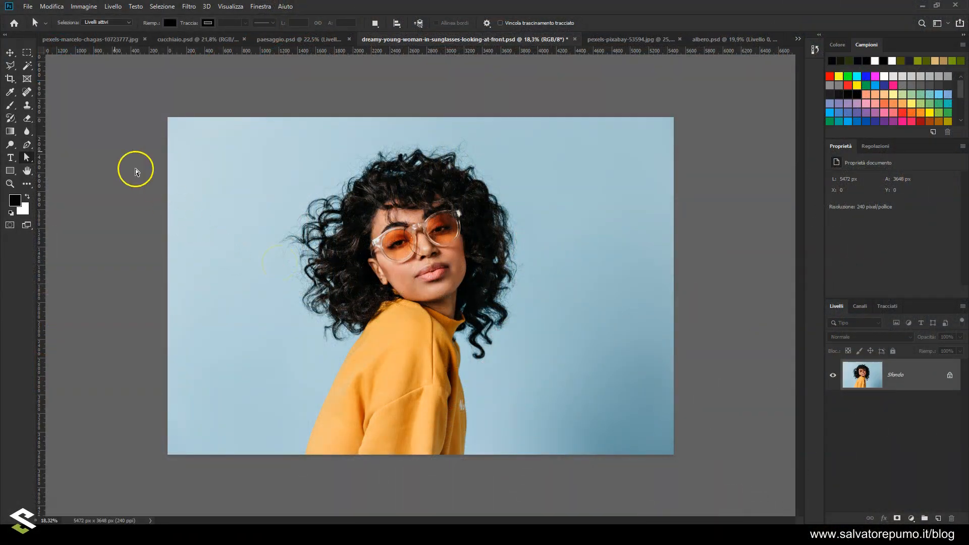
Step: Select the woman's yellow sweater in the sunglasses portrait with the Quick Selection tool
{"action": "left_click", "coordinate": [30, 67]}
{"action": "left_click", "coordinate": [38, 66]}
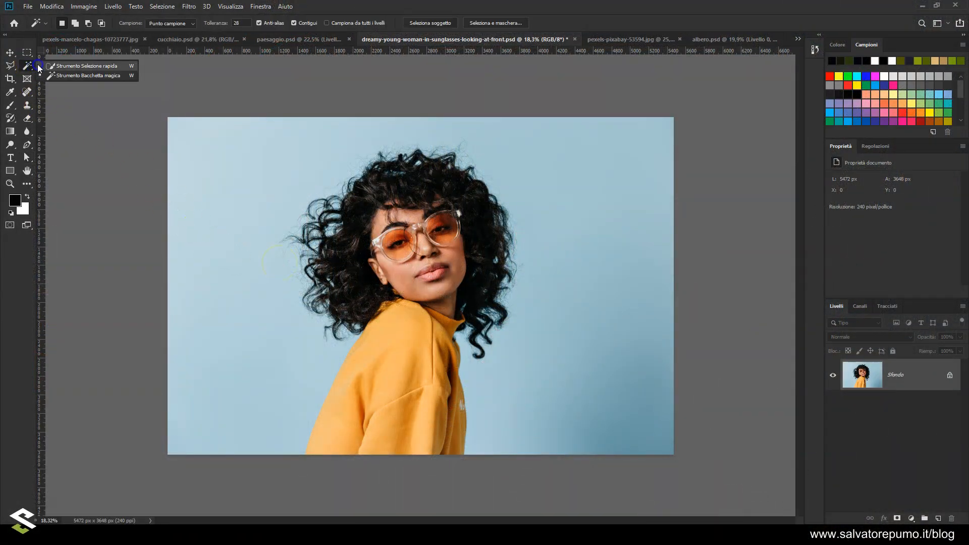
{"action": "left_click", "coordinate": [74, 66]}
{"action": "scroll", "coordinate": [74, 65], "scroll_direction": "up", "scroll_amount": 1}
{"action": "left_click", "coordinate": [321, 457]}
{"action": "left_click", "coordinate": [339, 443]}
{"action": "left_click", "coordinate": [380, 382]}
{"action": "left_click", "coordinate": [451, 350]}
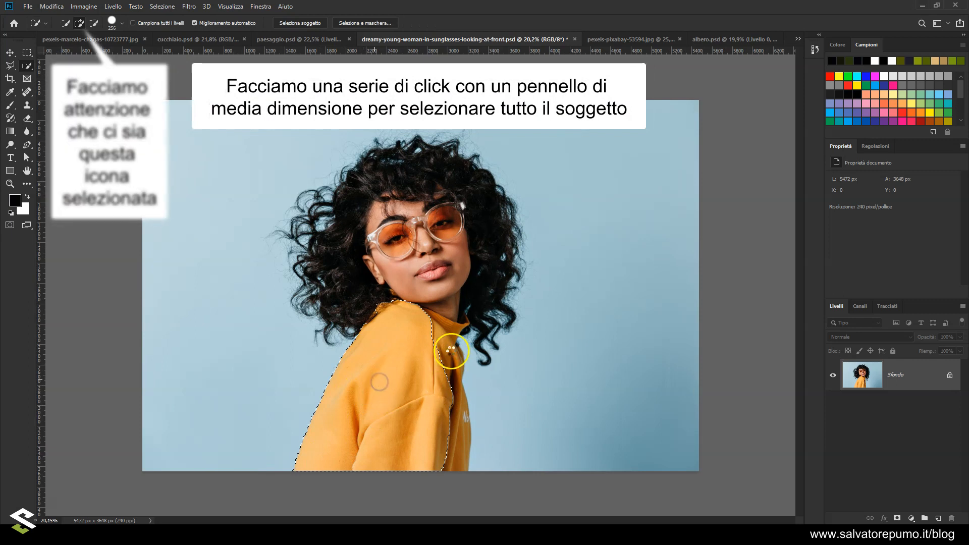
{"action": "left_click", "coordinate": [446, 376]}
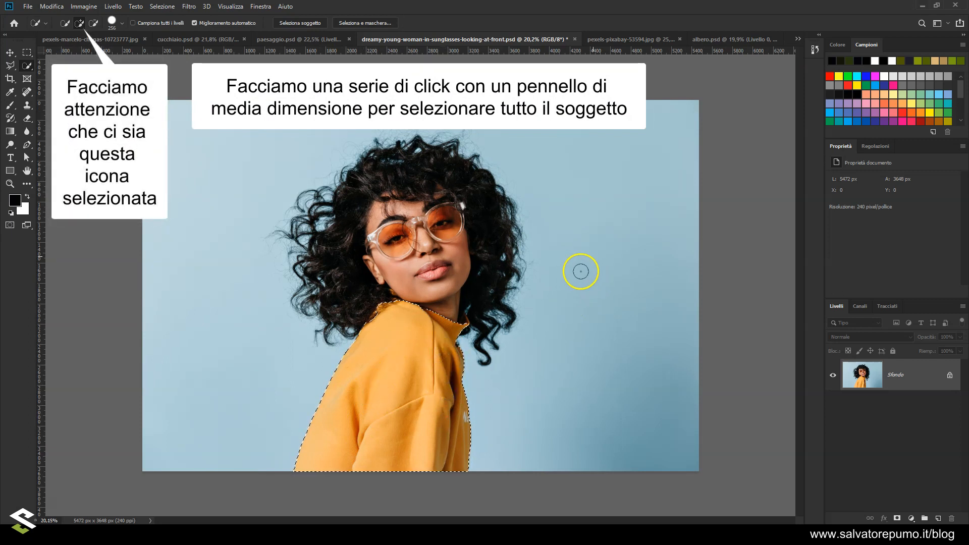
Step: Extend the quick selection over the woman's face and curly hair so it covers the whole subject
{"action": "left_click", "coordinate": [430, 290]}
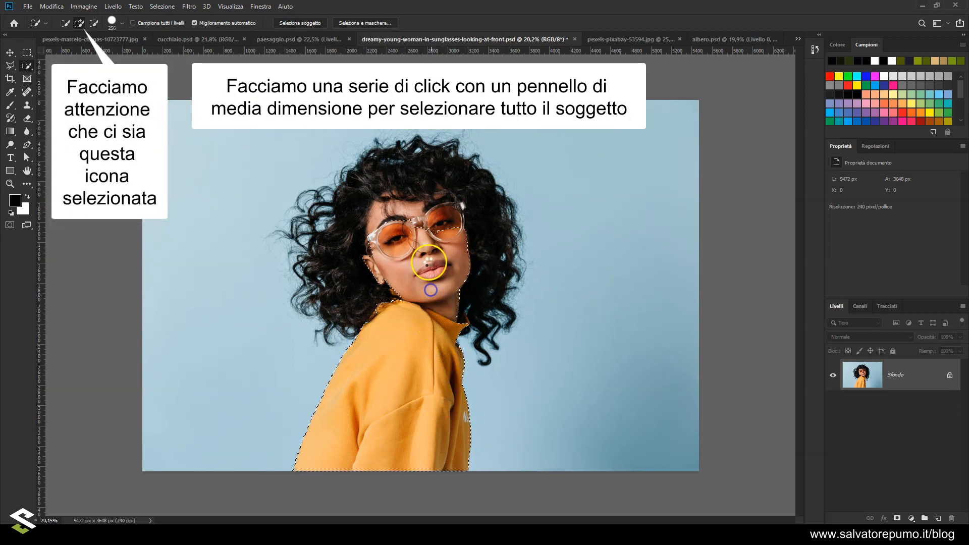
{"action": "left_click", "coordinate": [360, 250]}
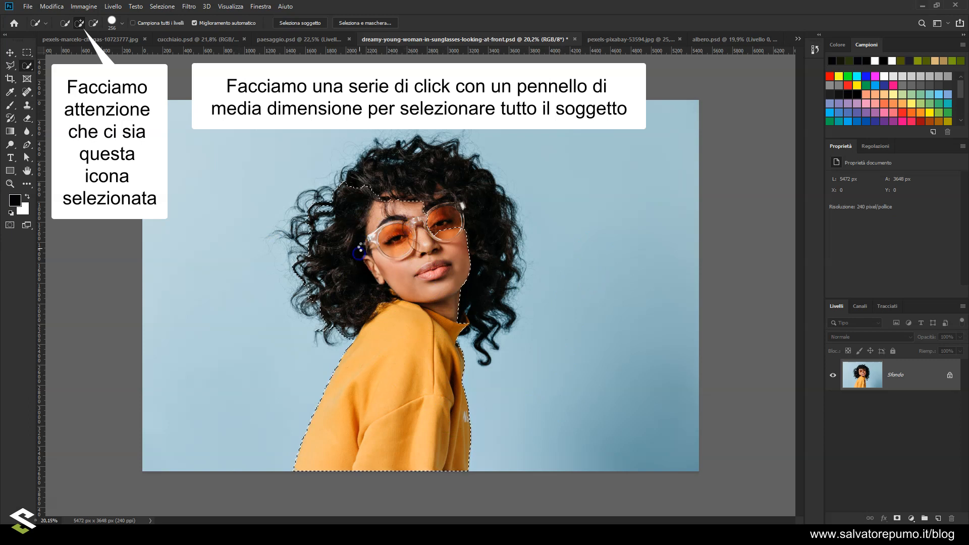
{"action": "left_click", "coordinate": [399, 176]}
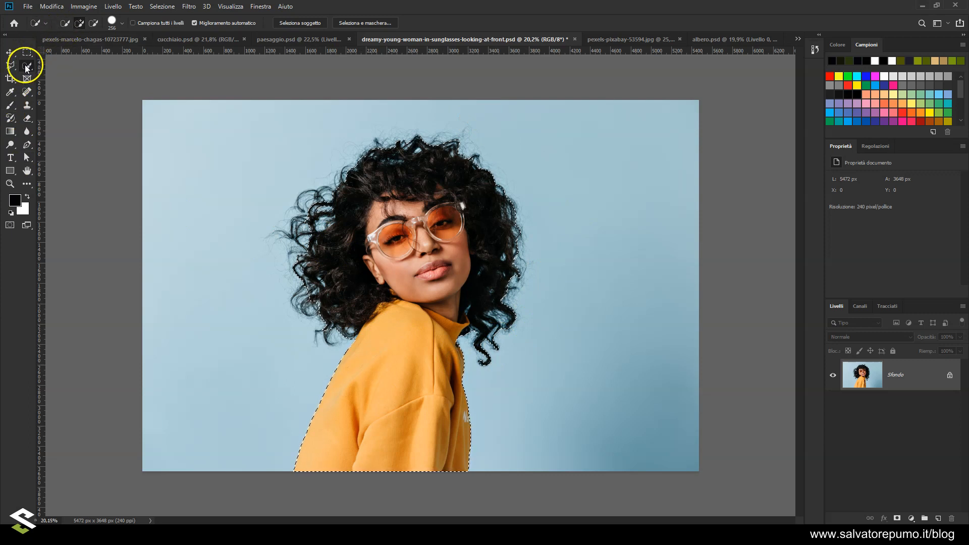
Step: Add a loose freehand Lasso outline around the hair to the selection, taking in the stray curls and some background
{"action": "left_click", "coordinate": [10, 65]}
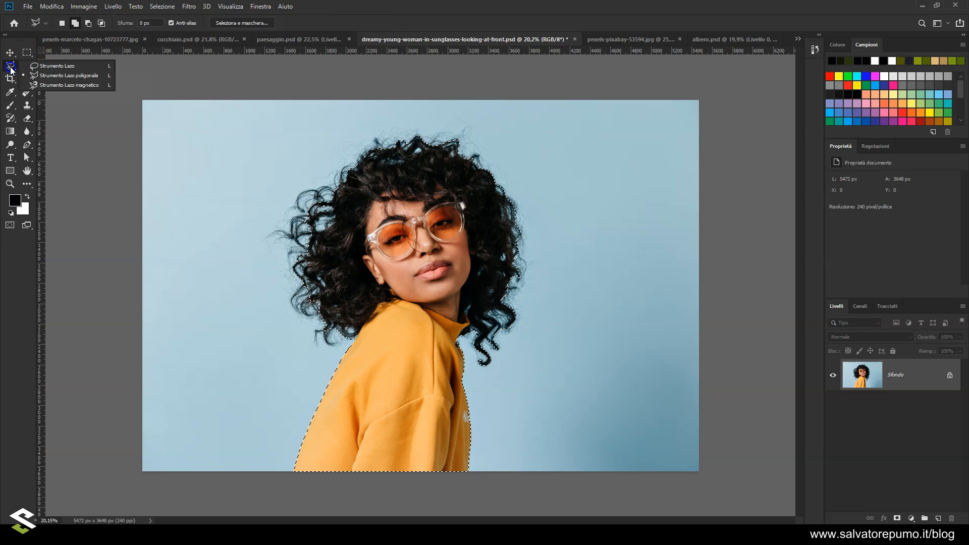
{"action": "left_click", "coordinate": [45, 67]}
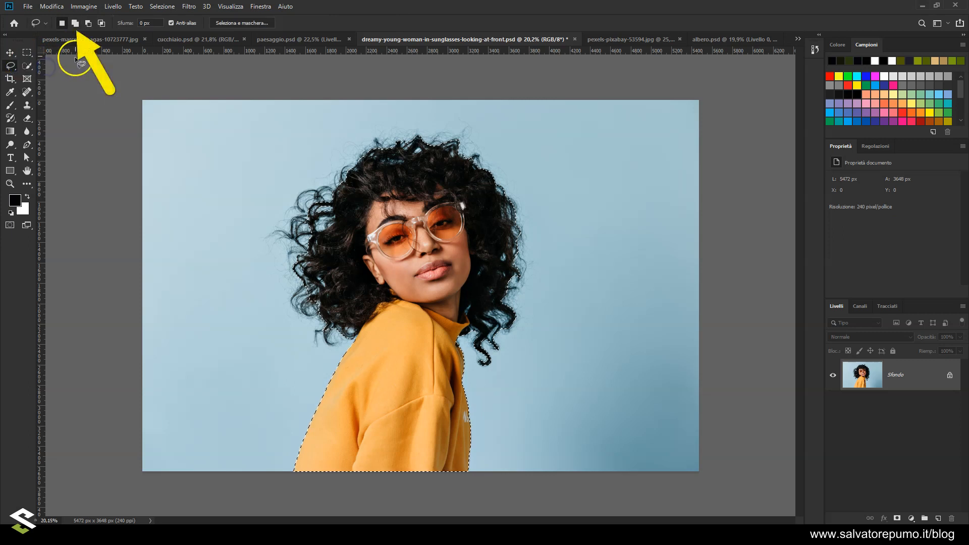
{"action": "left_click", "coordinate": [75, 24]}
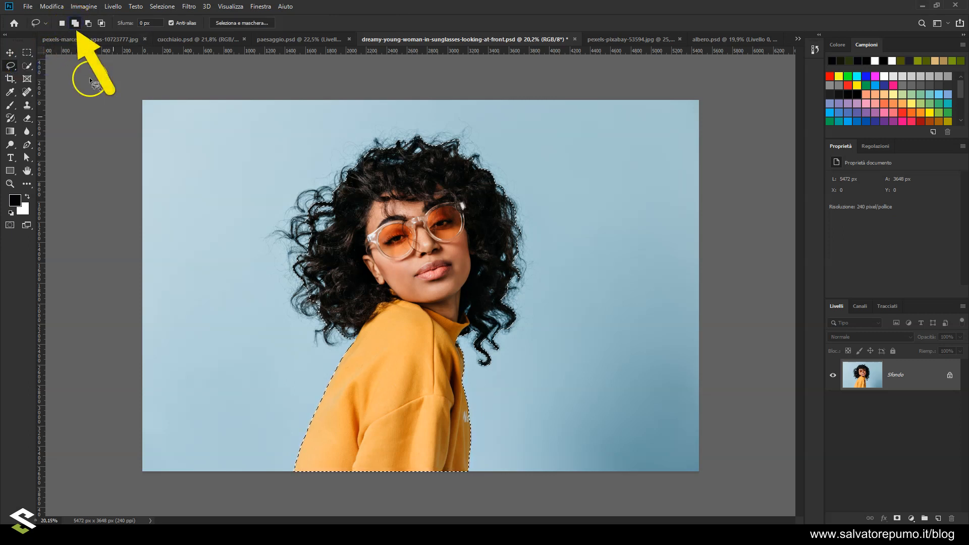
{"action": "mouse_move", "coordinate": [341, 334]}
{"action": "left_mouse_down"}
{"action": "mouse_move", "coordinate": [325, 353]}
{"action": "mouse_move", "coordinate": [300, 326]}
{"action": "left_mouse_up"}
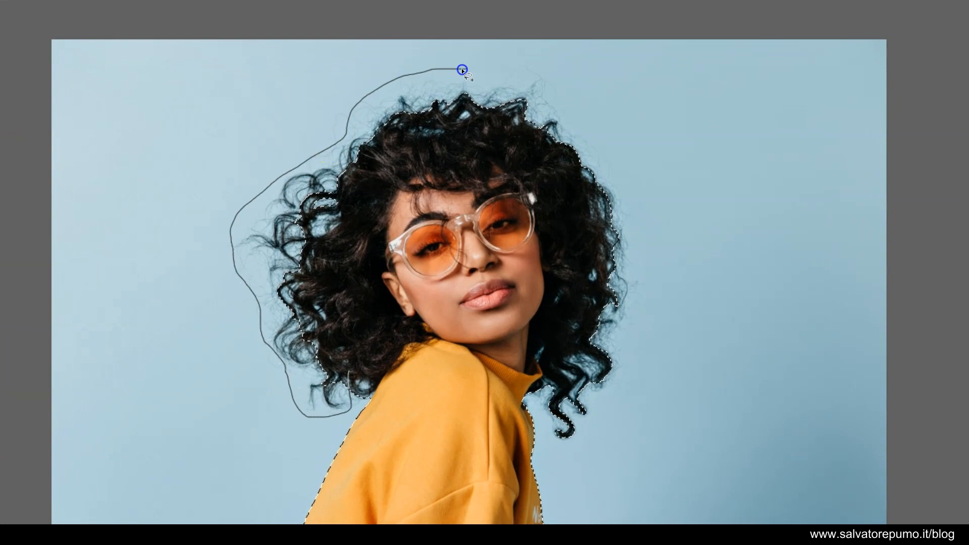
{"action": "mouse_move", "coordinate": [634, 234]}
{"action": "left_mouse_down"}
{"action": "mouse_move", "coordinate": [642, 308]}
{"action": "mouse_move", "coordinate": [627, 326]}
{"action": "left_mouse_up"}
{"action": "mouse_move", "coordinate": [630, 370]}
{"action": "left_mouse_down"}
{"action": "mouse_move", "coordinate": [604, 407]}
{"action": "mouse_move", "coordinate": [566, 400]}
{"action": "mouse_move", "coordinate": [551, 358]}
{"action": "mouse_move", "coordinate": [500, 305]}
{"action": "mouse_move", "coordinate": [417, 311]}
{"action": "mouse_move", "coordinate": [385, 338]}
{"action": "mouse_move", "coordinate": [348, 374]}
{"action": "left_mouse_up"}
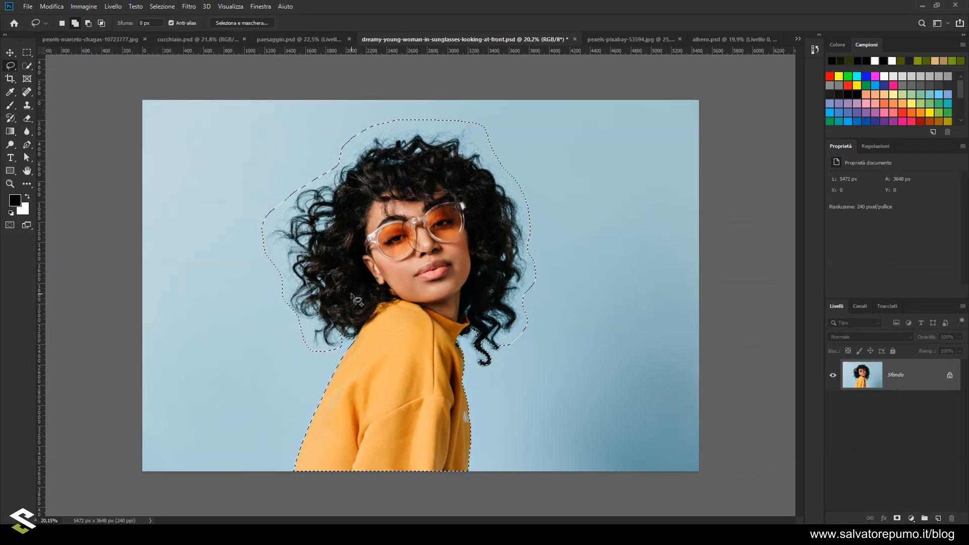
{"action": "right_click", "coordinate": [319, 267]}
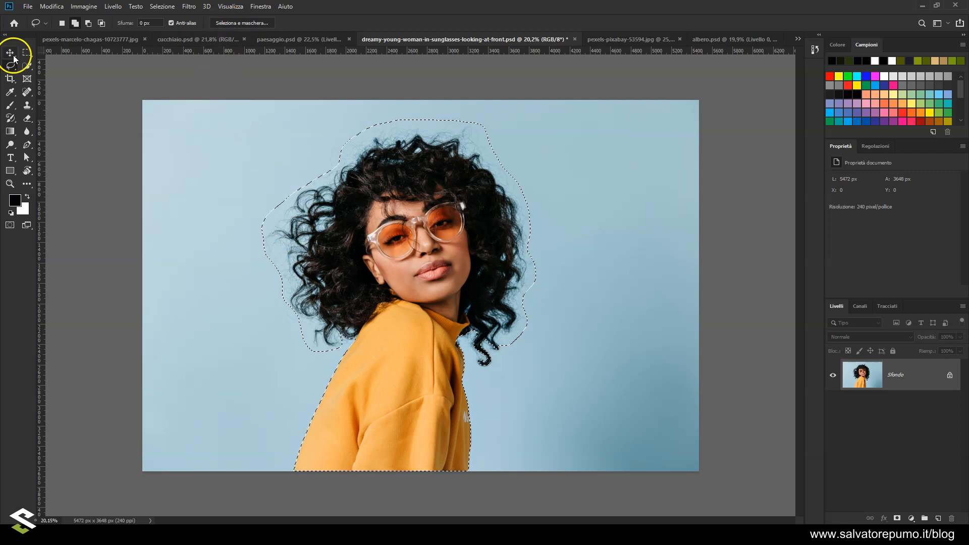
Step: Enter Select and Mask and brush the hair's left side and top with the Refine Edge Brush to separate the background
{"action": "left_click", "coordinate": [239, 22]}
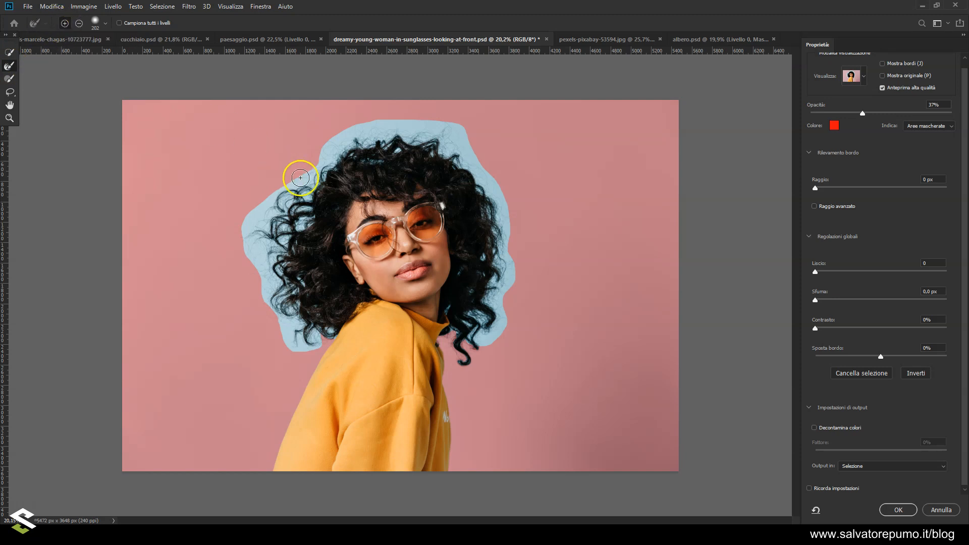
{"action": "mouse_move", "coordinate": [313, 168]}
{"action": "left_mouse_down"}
{"action": "mouse_move", "coordinate": [268, 215]}
{"action": "mouse_move", "coordinate": [301, 199]}
{"action": "mouse_move", "coordinate": [302, 228]}
{"action": "mouse_move", "coordinate": [262, 227]}
{"action": "mouse_move", "coordinate": [252, 214]}
{"action": "mouse_move", "coordinate": [255, 242]}
{"action": "mouse_move", "coordinate": [274, 258]}
{"action": "mouse_move", "coordinate": [274, 213]}
{"action": "mouse_move", "coordinate": [264, 248]}
{"action": "mouse_move", "coordinate": [278, 296]}
{"action": "mouse_move", "coordinate": [265, 290]}
{"action": "mouse_move", "coordinate": [268, 271]}
{"action": "mouse_move", "coordinate": [295, 294]}
{"action": "mouse_move", "coordinate": [306, 282]}
{"action": "mouse_move", "coordinate": [293, 280]}
{"action": "mouse_move", "coordinate": [285, 339]}
{"action": "mouse_move", "coordinate": [296, 348]}
{"action": "mouse_move", "coordinate": [323, 336]}
{"action": "left_mouse_up"}
{"action": "mouse_move", "coordinate": [335, 327]}
{"action": "left_mouse_down"}
{"action": "mouse_move", "coordinate": [315, 294]}
{"action": "mouse_move", "coordinate": [319, 216]}
{"action": "mouse_move", "coordinate": [330, 245]}
{"action": "mouse_move", "coordinate": [286, 294]}
{"action": "mouse_move", "coordinate": [311, 316]}
{"action": "mouse_move", "coordinate": [316, 335]}
{"action": "mouse_move", "coordinate": [323, 158]}
{"action": "mouse_move", "coordinate": [356, 131]}
{"action": "mouse_move", "coordinate": [386, 127]}
{"action": "mouse_move", "coordinate": [360, 139]}
{"action": "mouse_move", "coordinate": [385, 138]}
{"action": "mouse_move", "coordinate": [409, 121]}
{"action": "mouse_move", "coordinate": [406, 145]}
{"action": "mouse_move", "coordinate": [420, 148]}
{"action": "mouse_move", "coordinate": [419, 126]}
{"action": "mouse_move", "coordinate": [437, 125]}
{"action": "mouse_move", "coordinate": [438, 151]}
{"action": "mouse_move", "coordinate": [454, 141]}
{"action": "mouse_move", "coordinate": [450, 123]}
{"action": "mouse_move", "coordinate": [458, 141]}
{"action": "mouse_move", "coordinate": [451, 161]}
{"action": "mouse_move", "coordinate": [472, 160]}
{"action": "left_mouse_up"}
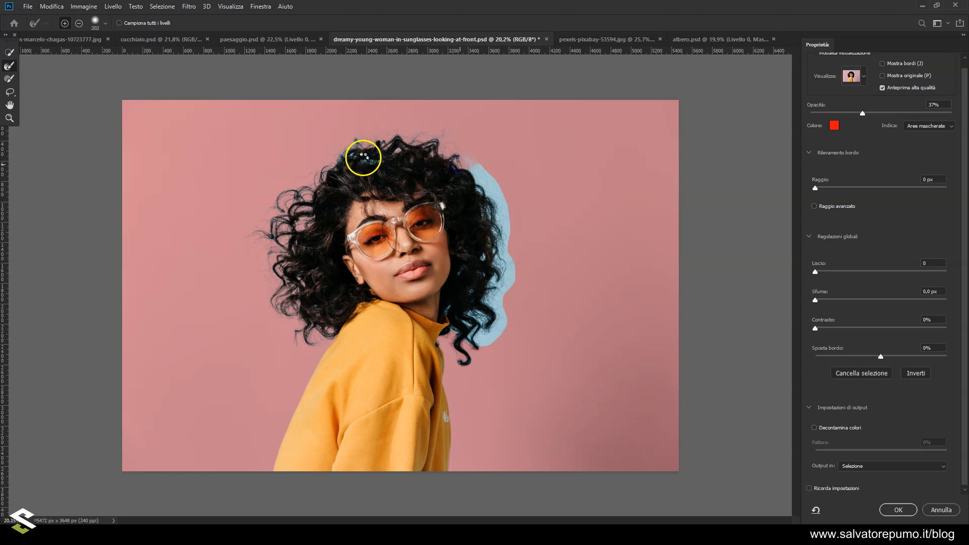
{"action": "scroll", "coordinate": [366, 145], "scroll_direction": "up", "scroll_amount": 5}
{"action": "left_click_drag", "start_coordinate": [319, 103], "coordinate": [318, 100]}
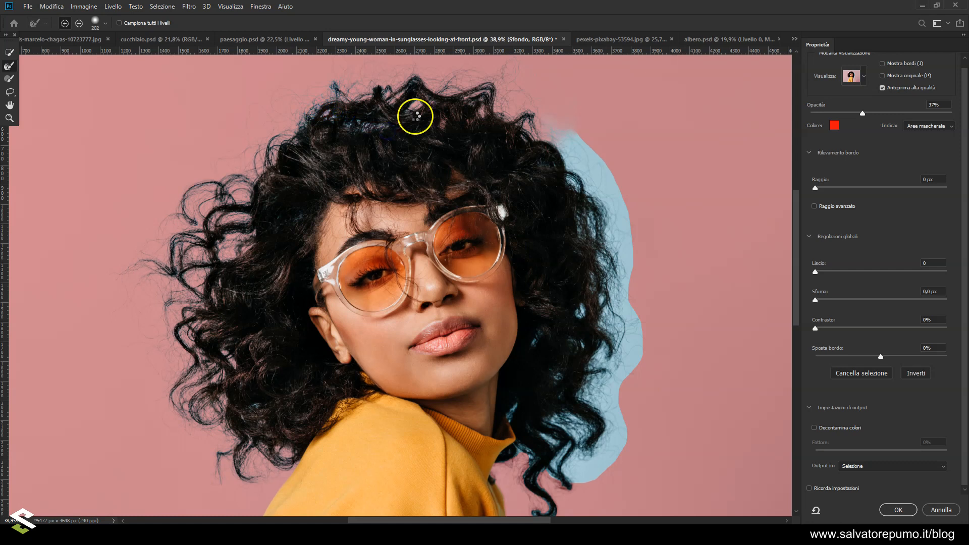
{"action": "left_click_drag", "start_coordinate": [259, 411], "coordinate": [290, 445]}
Step: Refine the edge along the right side of the hair, from the lower curls up to the crown
{"action": "scroll", "coordinate": [513, 428], "scroll_direction": "down", "scroll_amount": 2}
{"action": "mouse_move", "coordinate": [546, 462]}
{"action": "left_mouse_down"}
{"action": "mouse_move", "coordinate": [599, 414]}
{"action": "mouse_move", "coordinate": [607, 309]}
{"action": "mouse_move", "coordinate": [612, 368]}
{"action": "mouse_move", "coordinate": [577, 439]}
{"action": "mouse_move", "coordinate": [574, 374]}
{"action": "mouse_move", "coordinate": [613, 364]}
{"action": "left_mouse_up"}
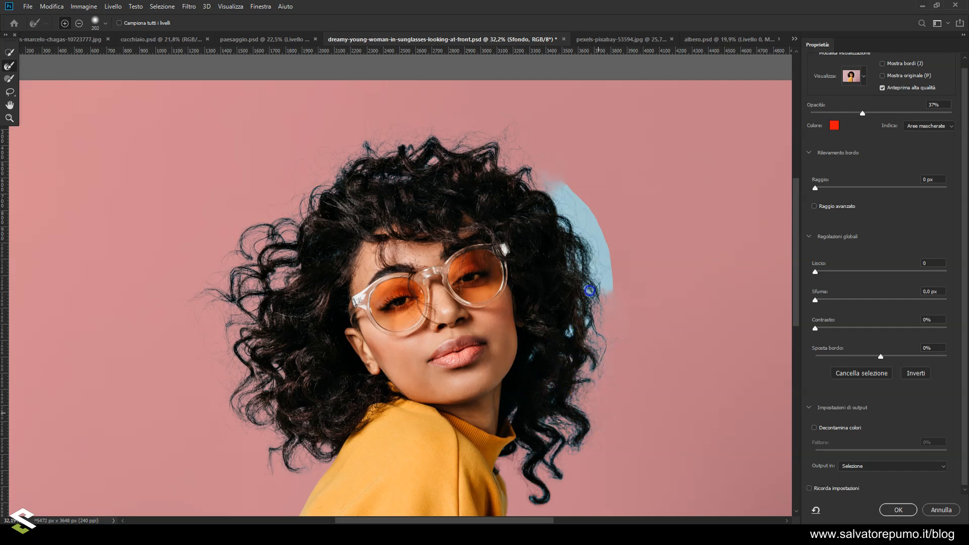
{"action": "left_click_drag", "start_coordinate": [547, 181], "coordinate": [576, 242]}
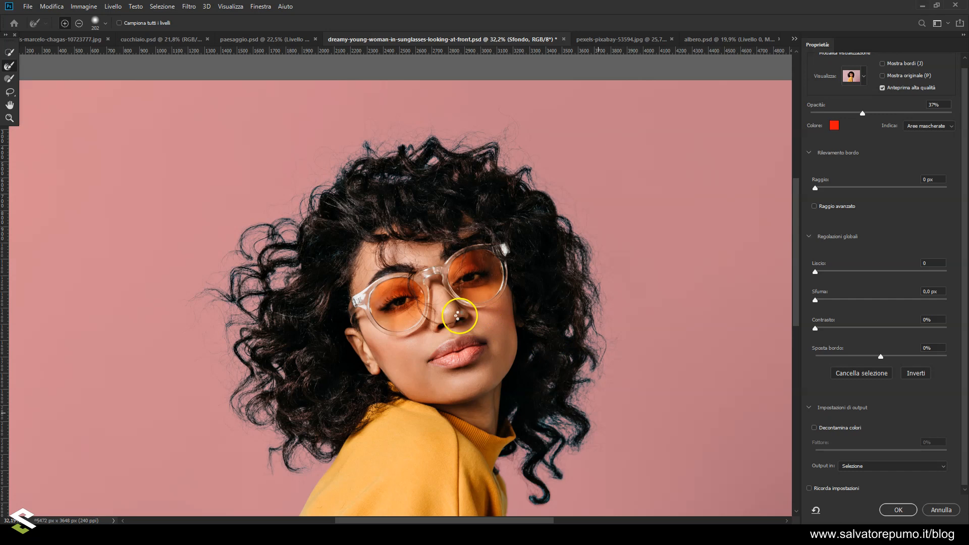
Step: Enable Decontaminate Colors at 100% and output the refined selection to a new layer with a layer mask
{"action": "scroll", "coordinate": [459, 317], "scroll_direction": "down", "scroll_amount": 3}
{"action": "scroll", "coordinate": [459, 316], "scroll_direction": "up", "scroll_amount": 1}
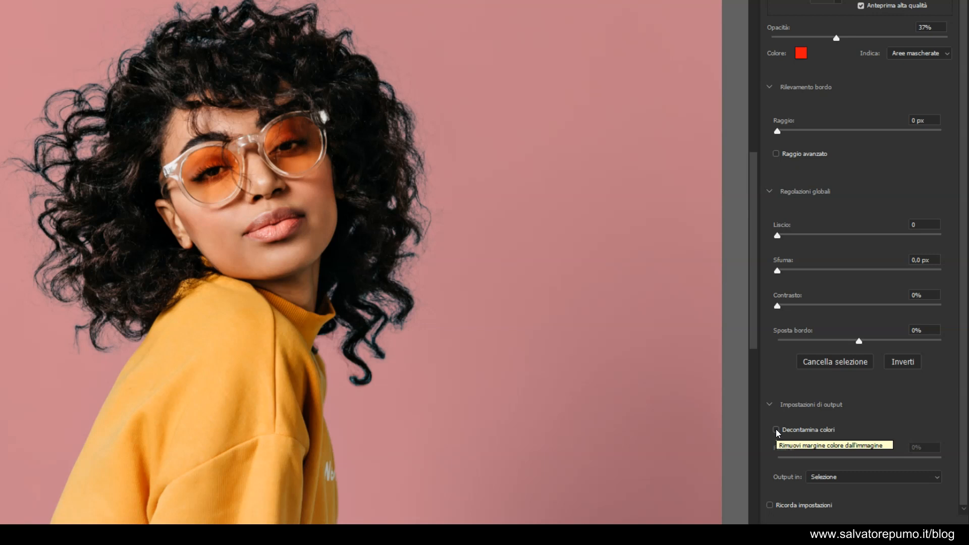
{"action": "left_click", "coordinate": [776, 430]}
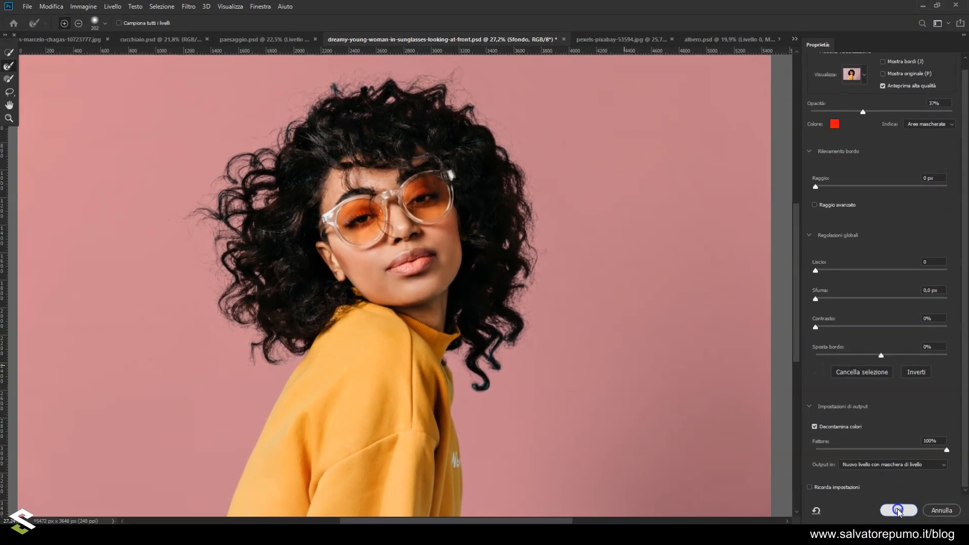
{"action": "left_click", "coordinate": [897, 510]}
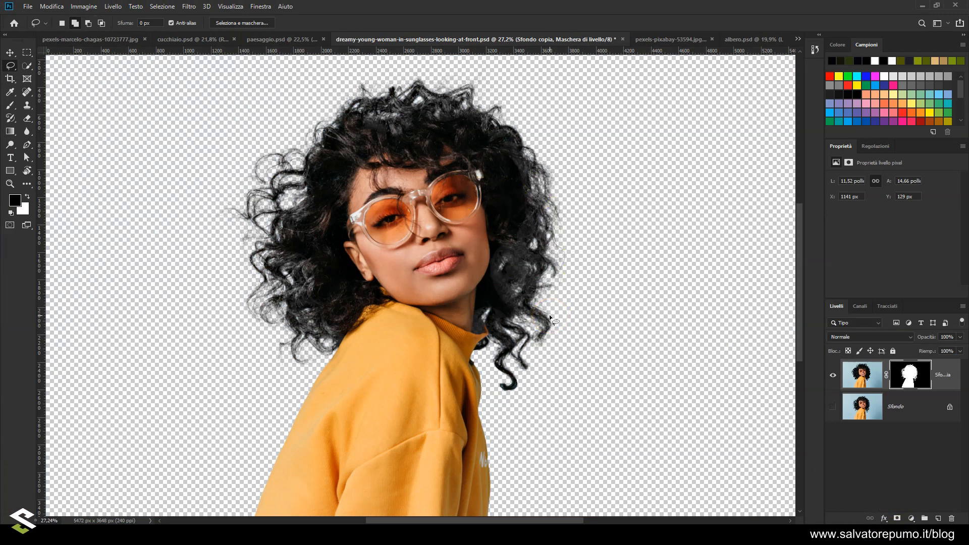
Step: Add a new layer directly above the background layer and fill it with the lilac swatch colour #8781bd at 100% opacity
{"action": "left_click", "coordinate": [906, 414]}
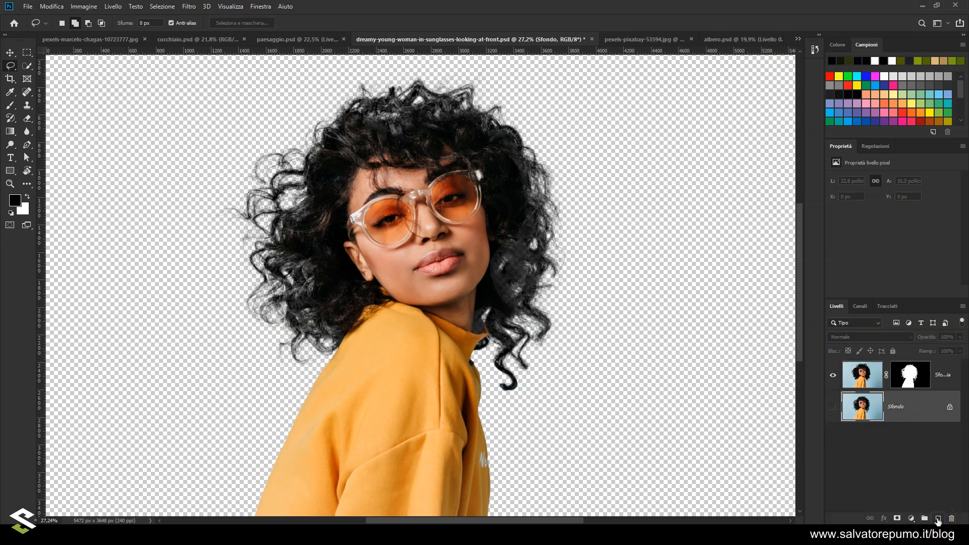
{"action": "left_click", "coordinate": [937, 518]}
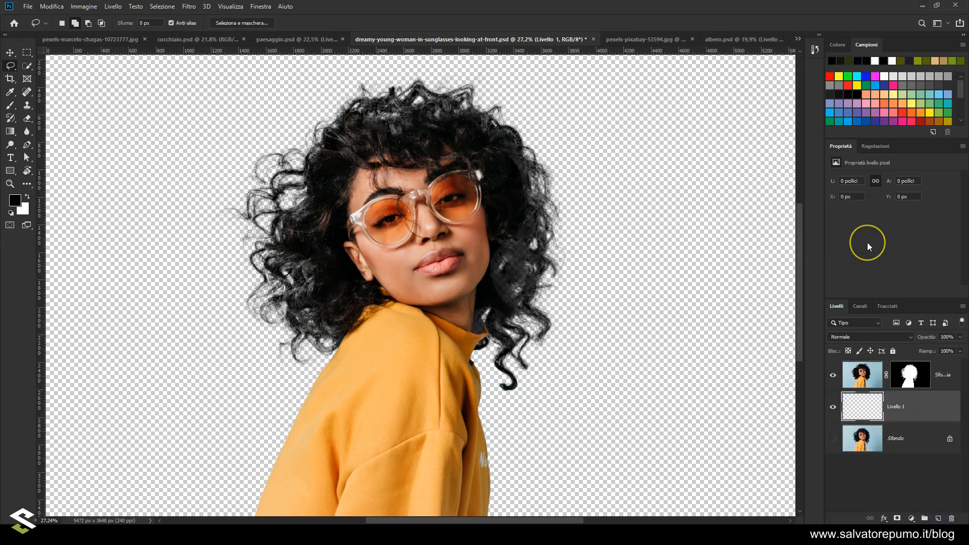
{"action": "key", "text": "shift+F5"}
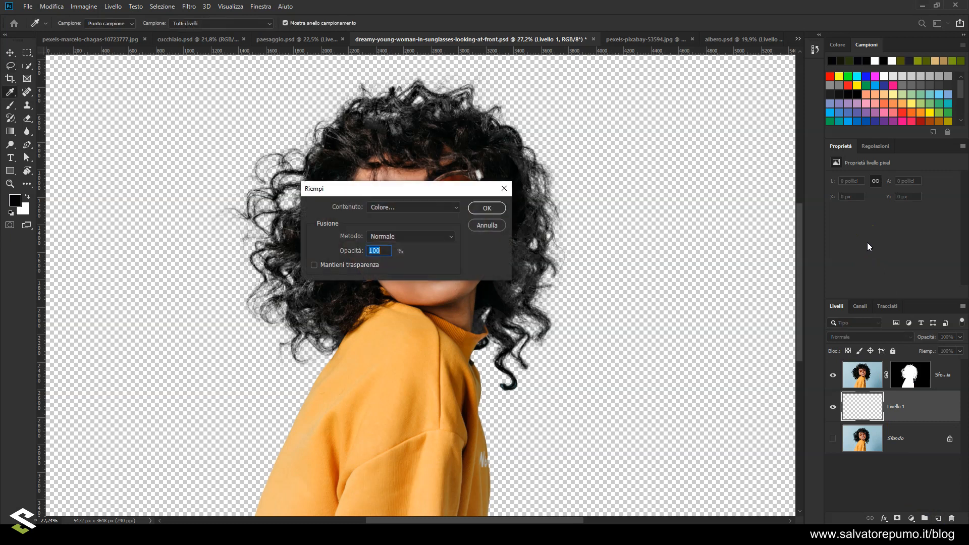
{"action": "left_click", "coordinate": [401, 208]}
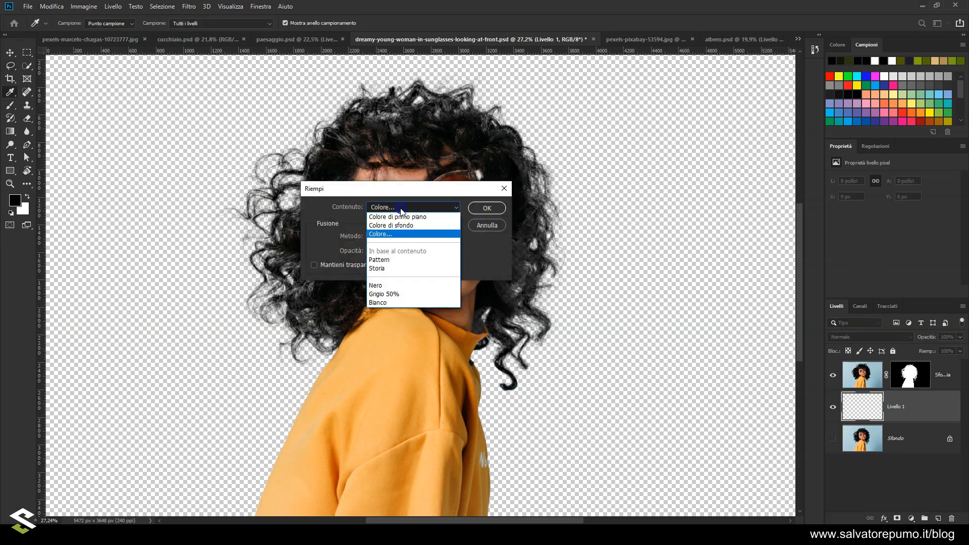
{"action": "left_click", "coordinate": [401, 211]}
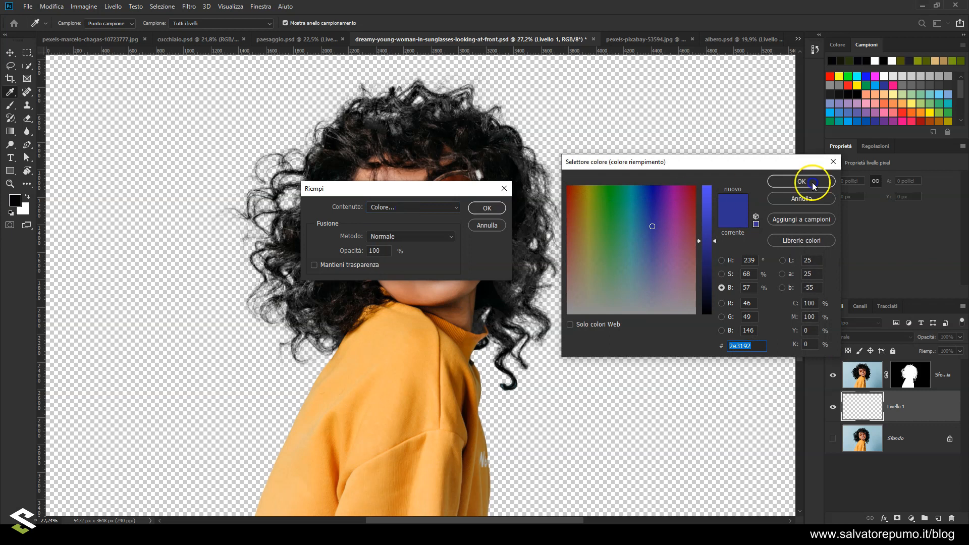
{"action": "left_click", "coordinate": [848, 107]}
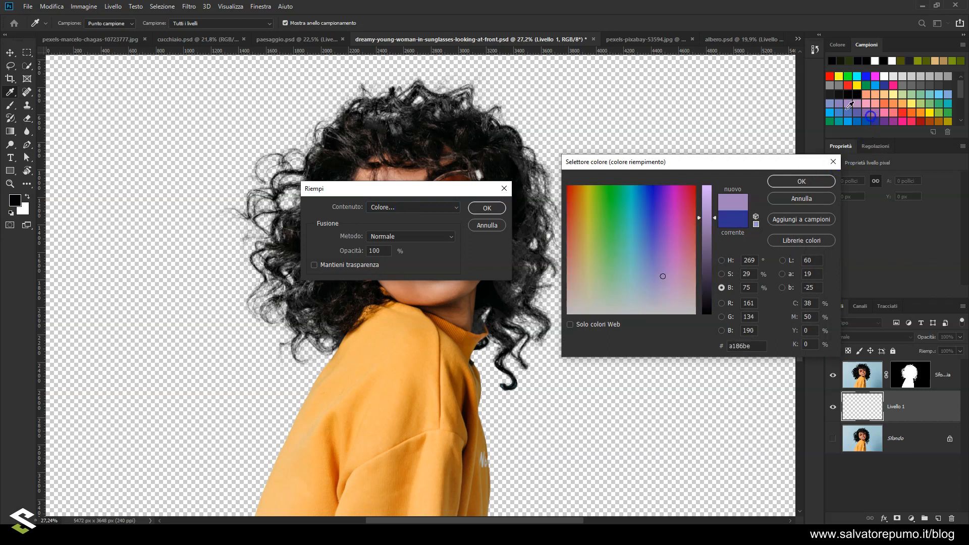
{"action": "left_click", "coordinate": [838, 106]}
{"action": "left_click", "coordinate": [785, 182]}
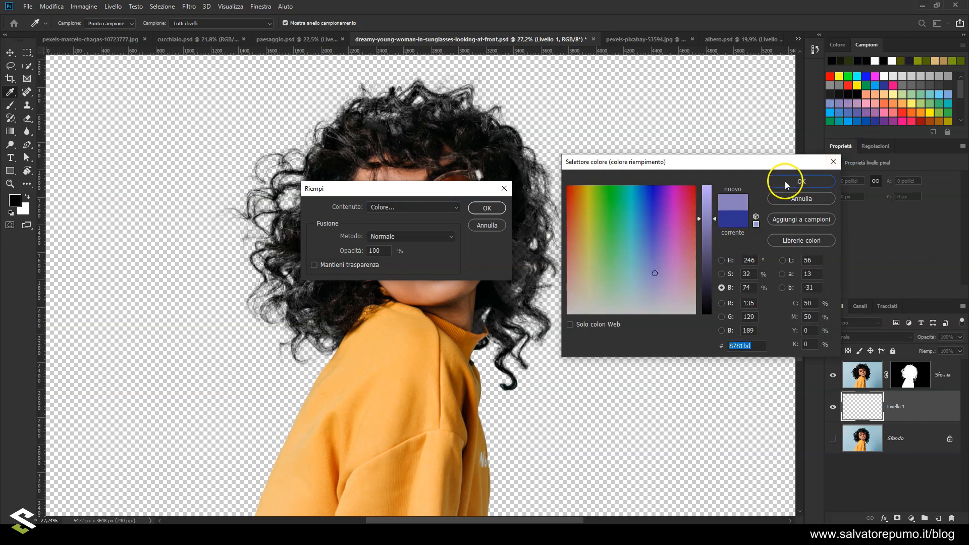
{"action": "left_click", "coordinate": [489, 210]}
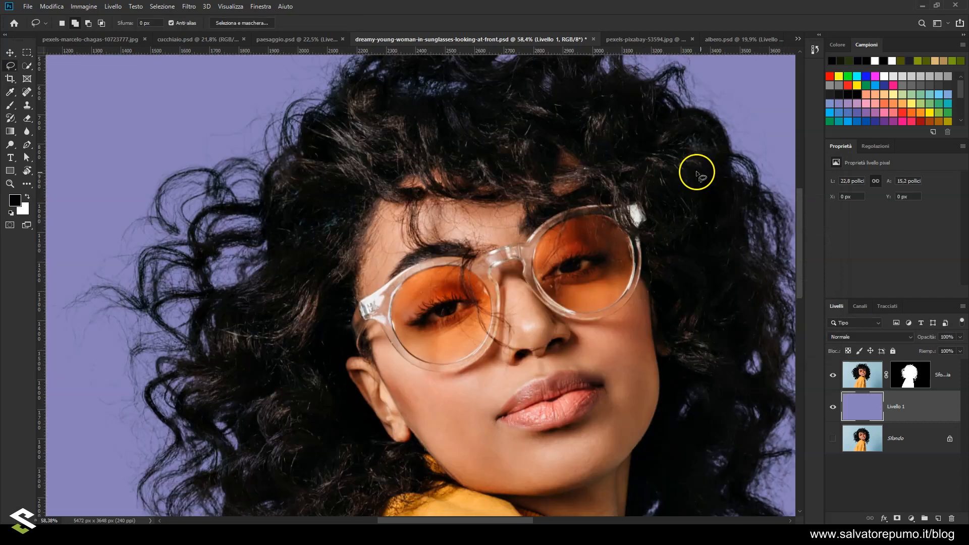
{"action": "left_click_drag", "start_coordinate": [737, 187], "coordinate": [595, 146]}
{"action": "left_click_drag", "start_coordinate": [598, 239], "coordinate": [542, 158]}
{"action": "mouse_move", "coordinate": [548, 233]}
{"action": "left_mouse_down"}
{"action": "mouse_move", "coordinate": [534, 211]}
{"action": "mouse_move", "coordinate": [535, 226]}
{"action": "left_mouse_up"}
{"action": "scroll", "coordinate": [535, 226], "scroll_direction": "down", "scroll_amount": 9}
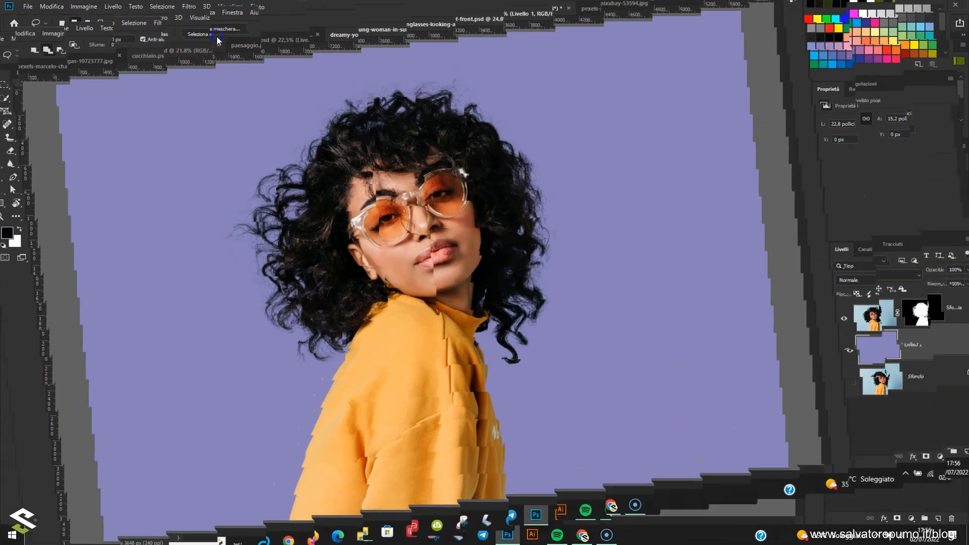
Step: Switch to cucchiaio.psd and select the spoon with the Magic Wand tool's Select Subject option
{"action": "left_click", "coordinate": [229, 38]}
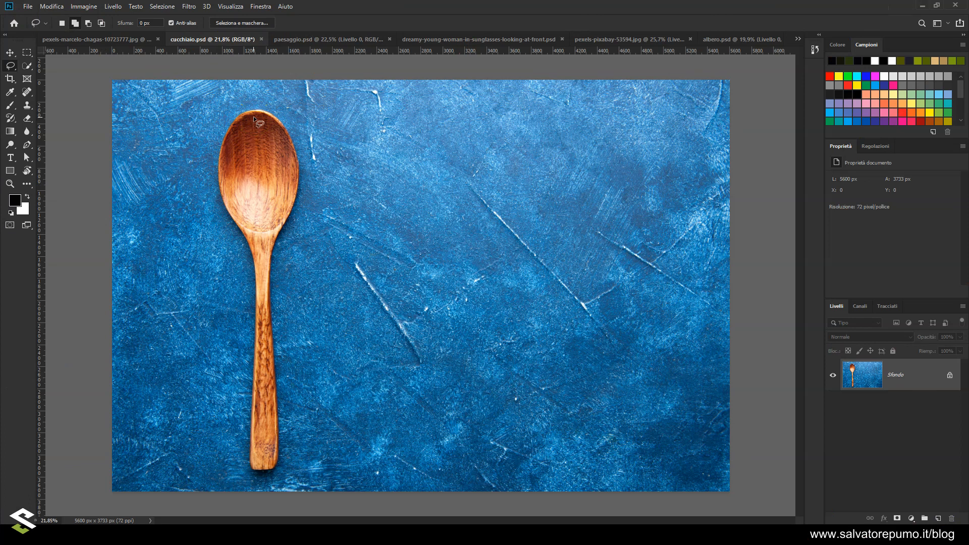
{"action": "left_click", "coordinate": [27, 66]}
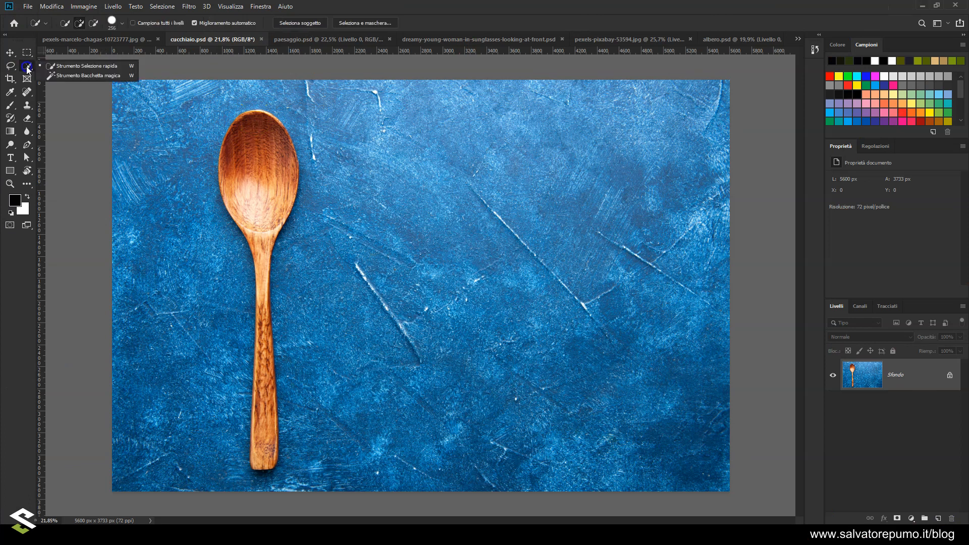
{"action": "left_click", "coordinate": [79, 75]}
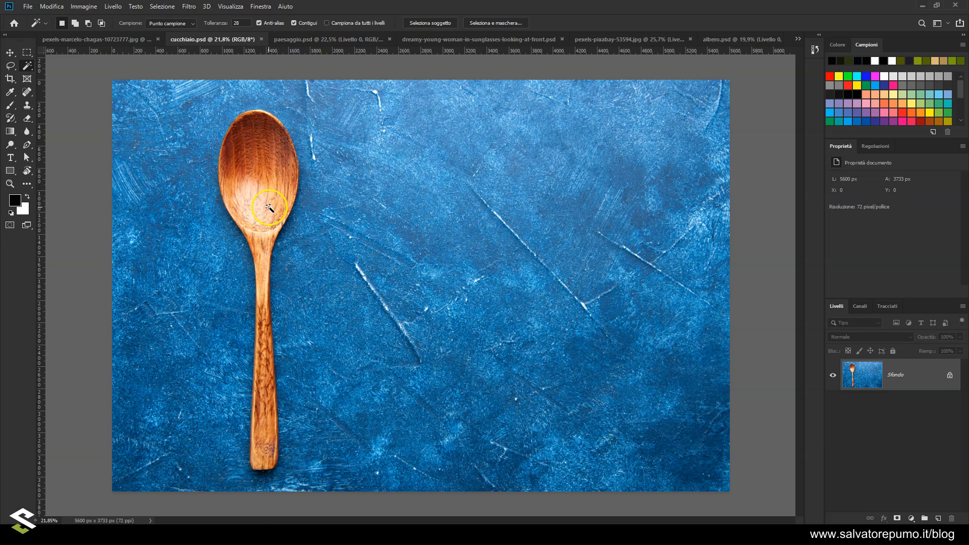
{"action": "left_click", "coordinate": [430, 23]}
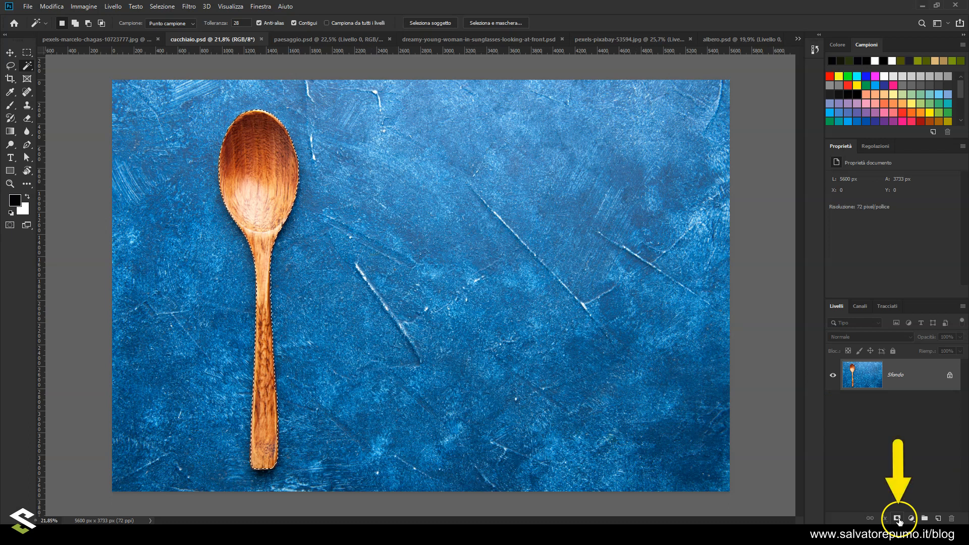
Step: Try masking the image layer with the spoon selection, inspect the handle's edges, and undo the layer mask
{"action": "left_click", "coordinate": [898, 519]}
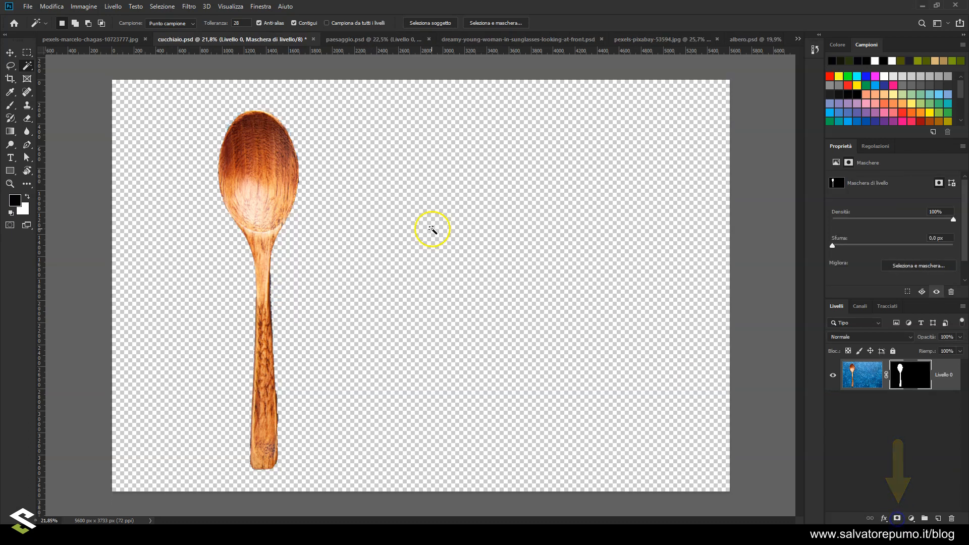
{"action": "scroll", "coordinate": [271, 242], "scroll_direction": "up", "scroll_amount": 4}
{"action": "scroll", "coordinate": [175, 317], "scroll_direction": "up", "scroll_amount": 5}
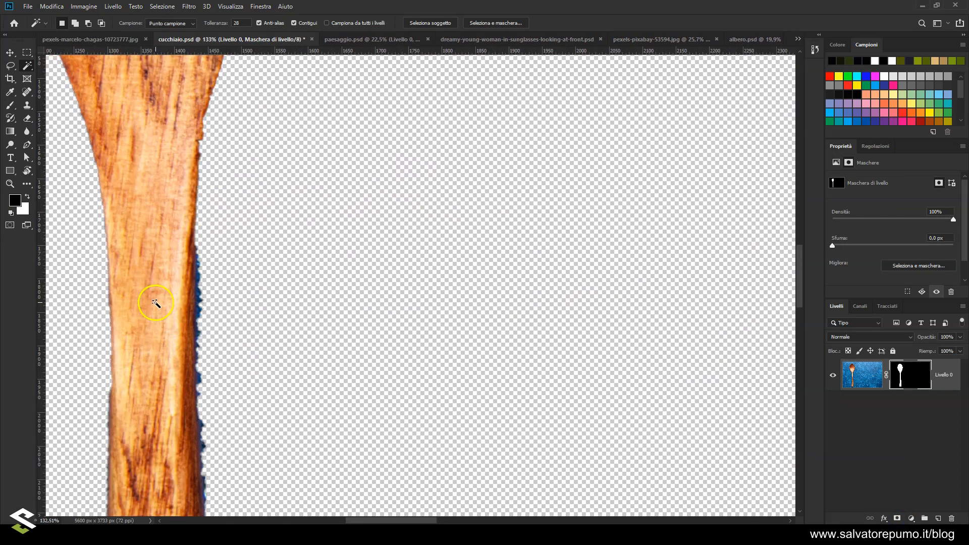
{"action": "scroll", "coordinate": [244, 324], "scroll_direction": "down", "scroll_amount": 3}
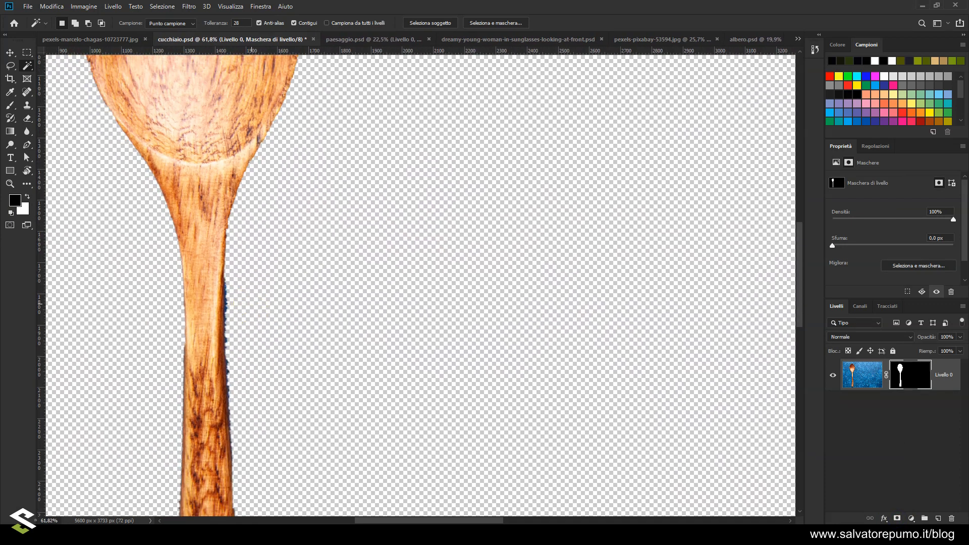
{"action": "scroll", "coordinate": [256, 293], "scroll_direction": "down", "scroll_amount": 1}
{"action": "scroll", "coordinate": [242, 282], "scroll_direction": "down", "scroll_amount": 5}
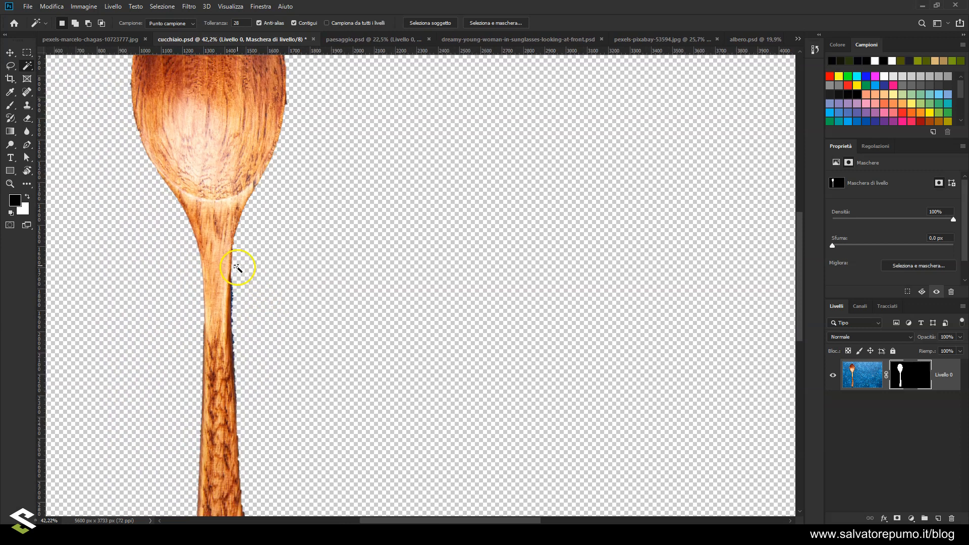
{"action": "scroll", "coordinate": [240, 252], "scroll_direction": "up", "scroll_amount": 1}
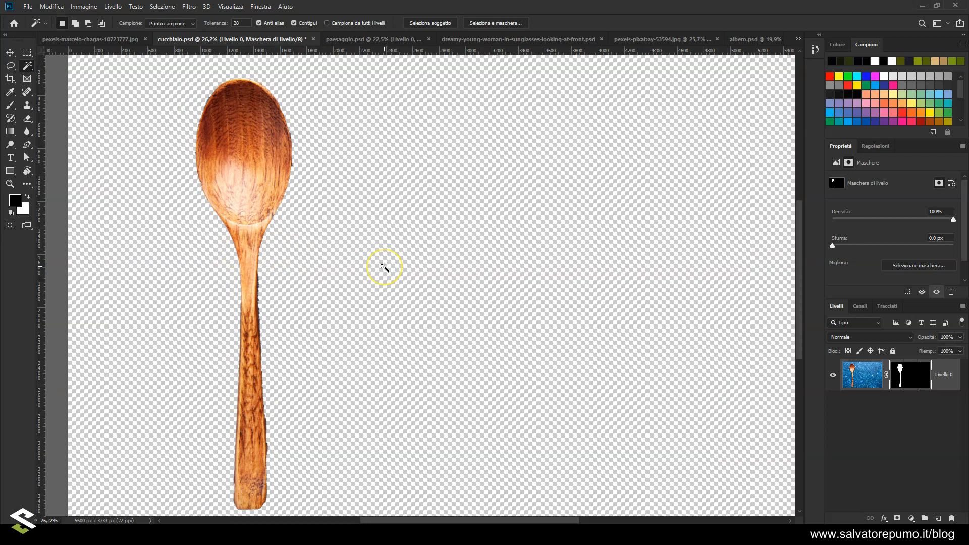
{"action": "key", "text": "ctrl+z"}
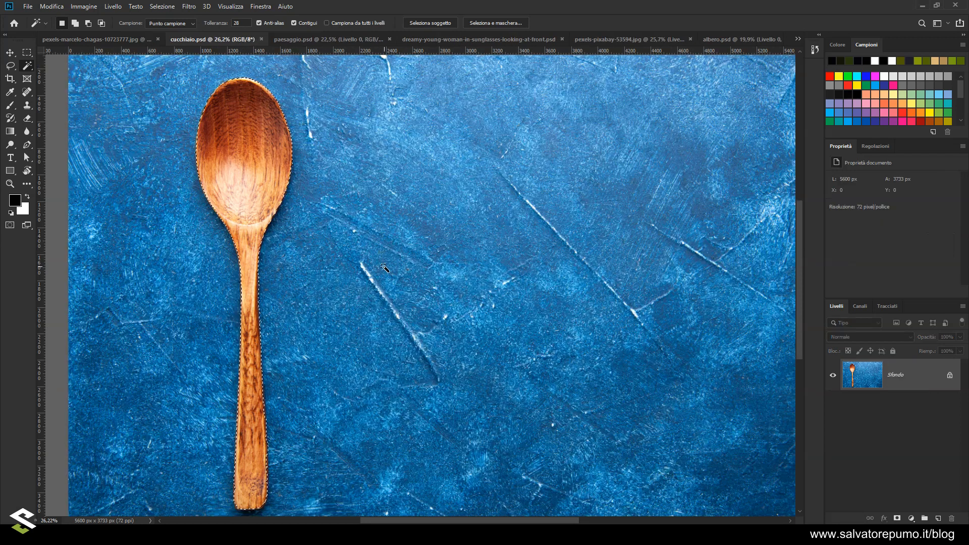
Step: Refine the spoon's edge in Select and Mask, outputting to a new layer with a layer mask and colours decontaminated at 100%
{"action": "left_click", "coordinate": [494, 23]}
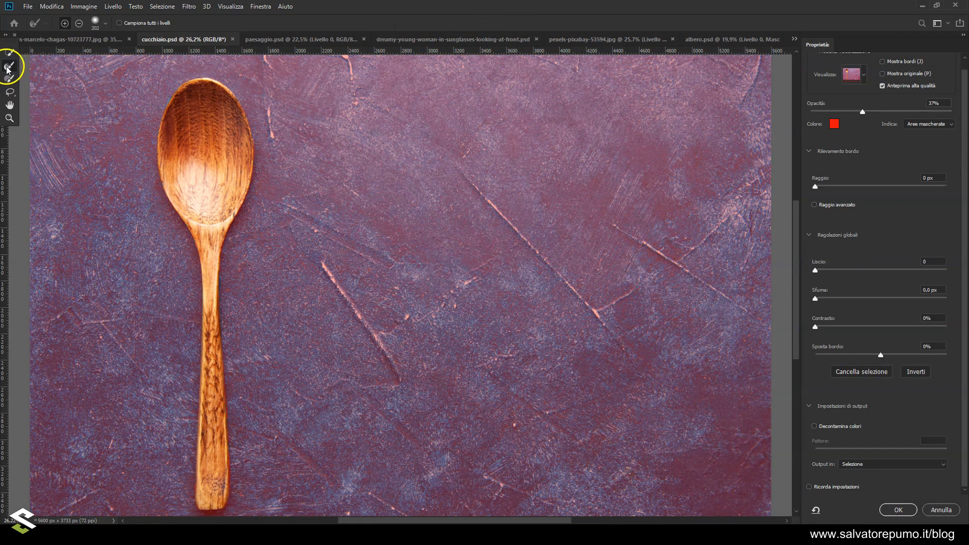
{"action": "left_click_drag", "start_coordinate": [192, 86], "coordinate": [168, 101]}
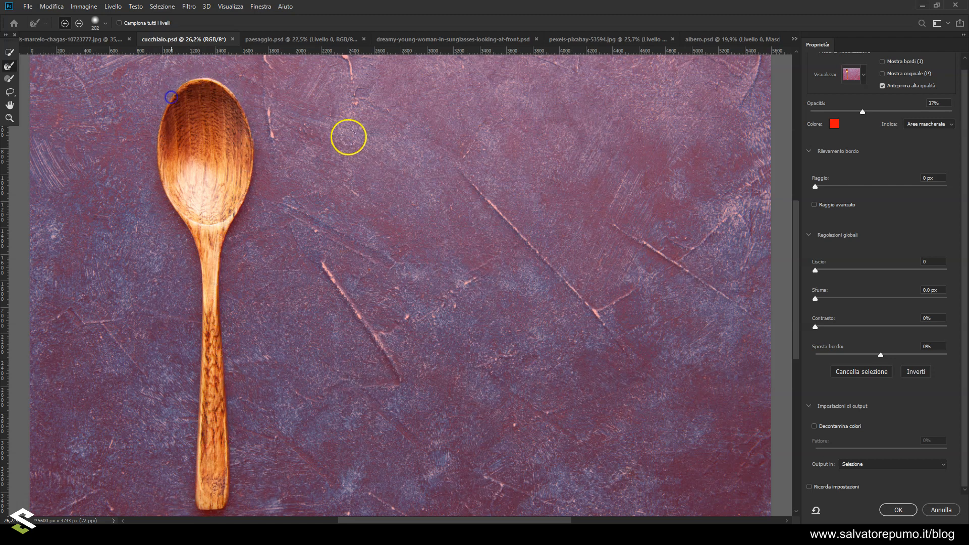
{"action": "scroll", "coordinate": [320, 156], "scroll_direction": "down", "scroll_amount": 1}
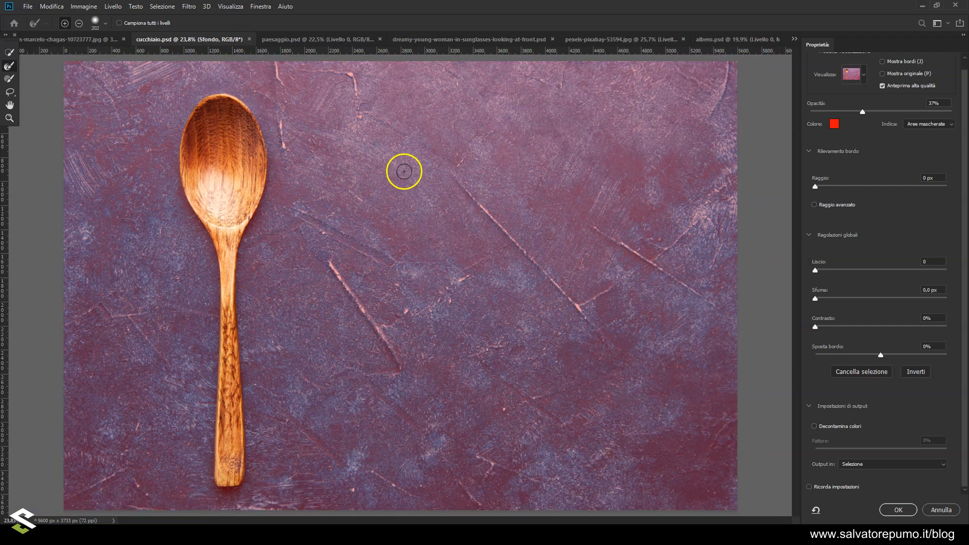
{"action": "left_click", "coordinate": [813, 426]}
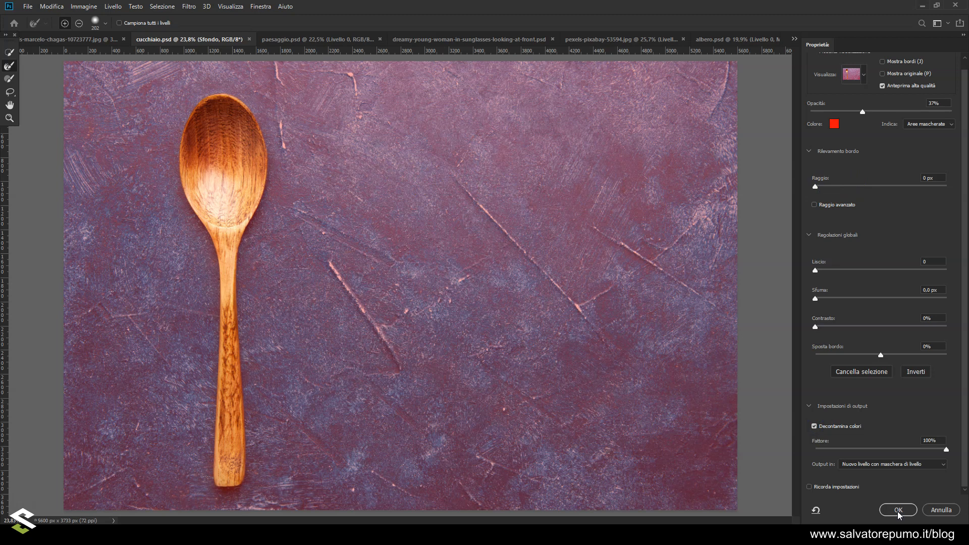
{"action": "left_click", "coordinate": [898, 510]}
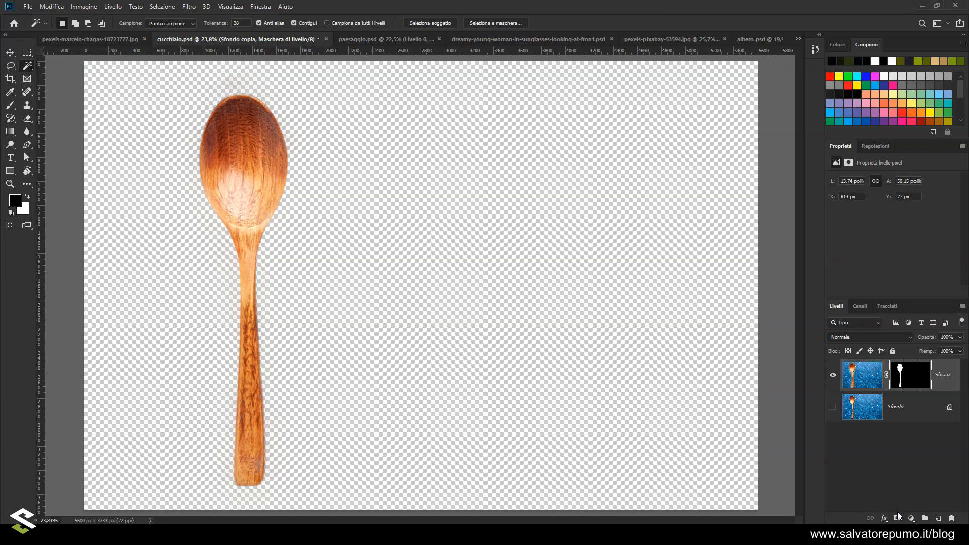
Step: Examine the edges of the masked spoon's handle up close
{"action": "scroll", "coordinate": [256, 172], "scroll_direction": "up", "scroll_amount": 5}
{"action": "scroll", "coordinate": [260, 252], "scroll_direction": "up", "scroll_amount": 1}
{"action": "scroll", "coordinate": [261, 257], "scroll_direction": "down", "scroll_amount": 3}
{"action": "scroll", "coordinate": [262, 257], "scroll_direction": "down", "scroll_amount": 2}
{"action": "scroll", "coordinate": [247, 254], "scroll_direction": "up", "scroll_amount": 8}
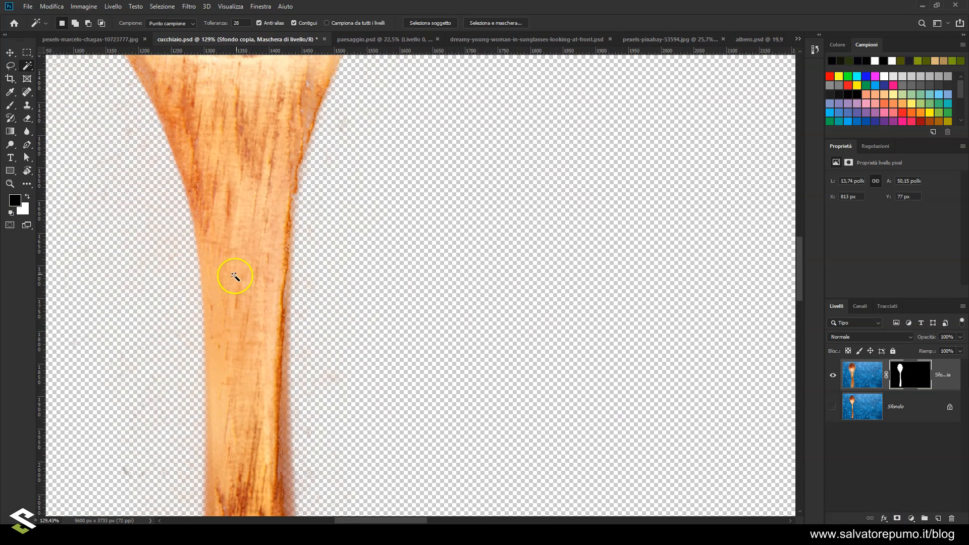
{"action": "scroll", "coordinate": [304, 383], "scroll_direction": "up", "scroll_amount": 4}
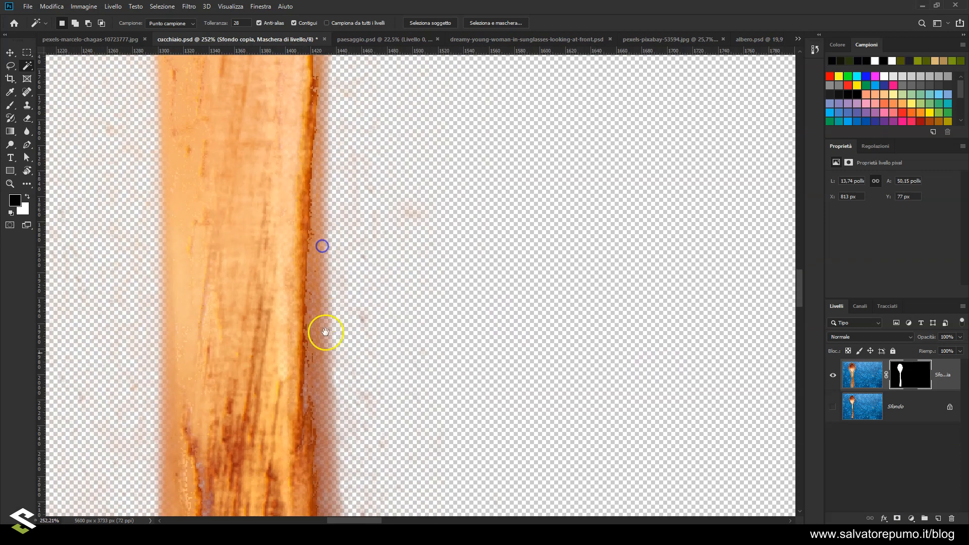
{"action": "scroll", "coordinate": [400, 281], "scroll_direction": "down", "scroll_amount": 1}
Step: Add a new layer directly above the background layer and fill it with white at 100% opacity
{"action": "left_click", "coordinate": [863, 406]}
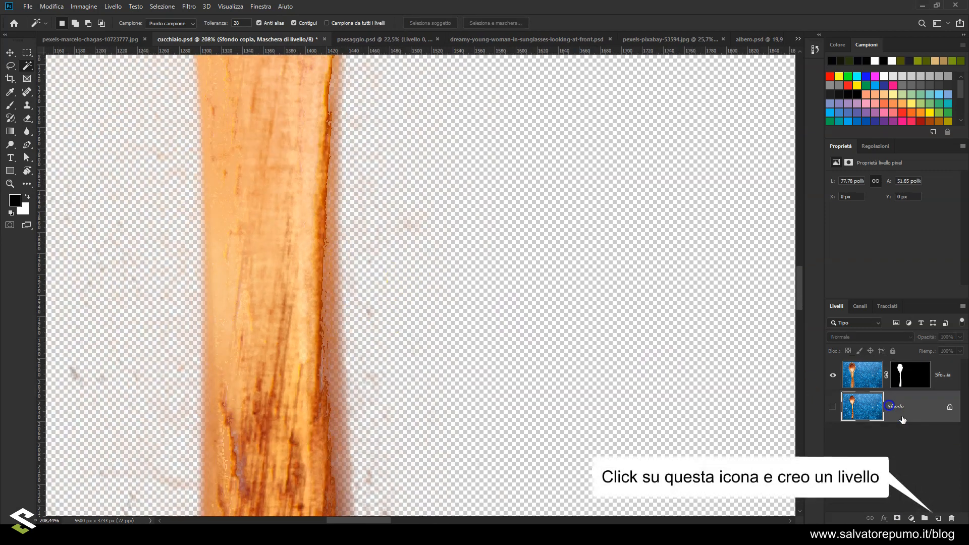
{"action": "left_click", "coordinate": [938, 519]}
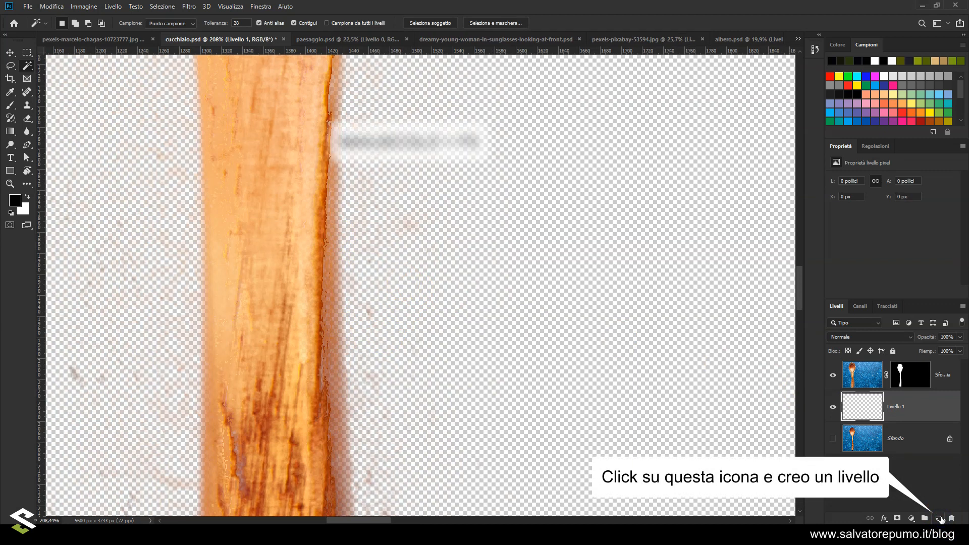
{"action": "key", "text": "i"}
{"action": "key", "text": "shift+F5"}
{"action": "left_click", "coordinate": [434, 207]}
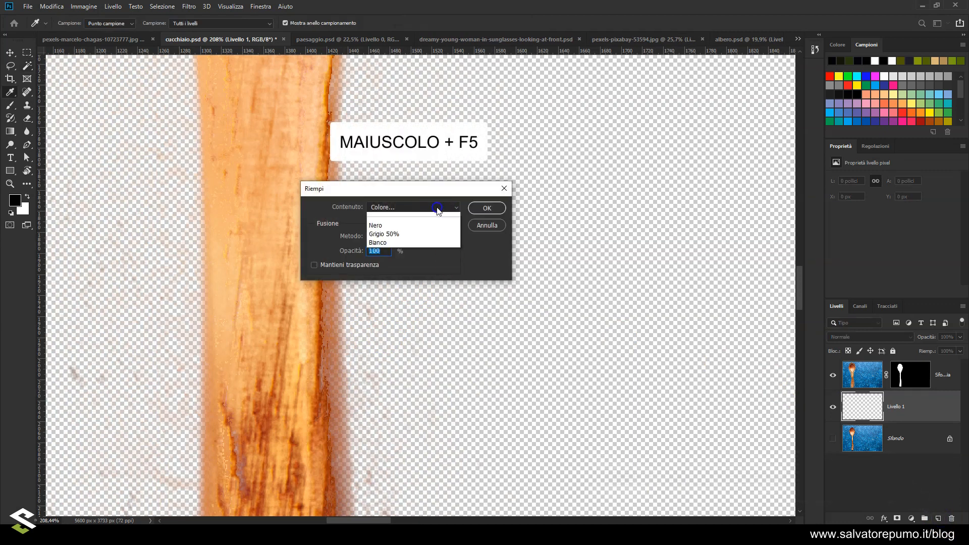
{"action": "left_click", "coordinate": [422, 304]}
{"action": "left_click", "coordinate": [483, 208]}
Step: Inspect the spoon's outline against the white layer, from the handle up to the bowl's upper rim
{"action": "scroll", "coordinate": [421, 237], "scroll_direction": "down", "scroll_amount": 10}
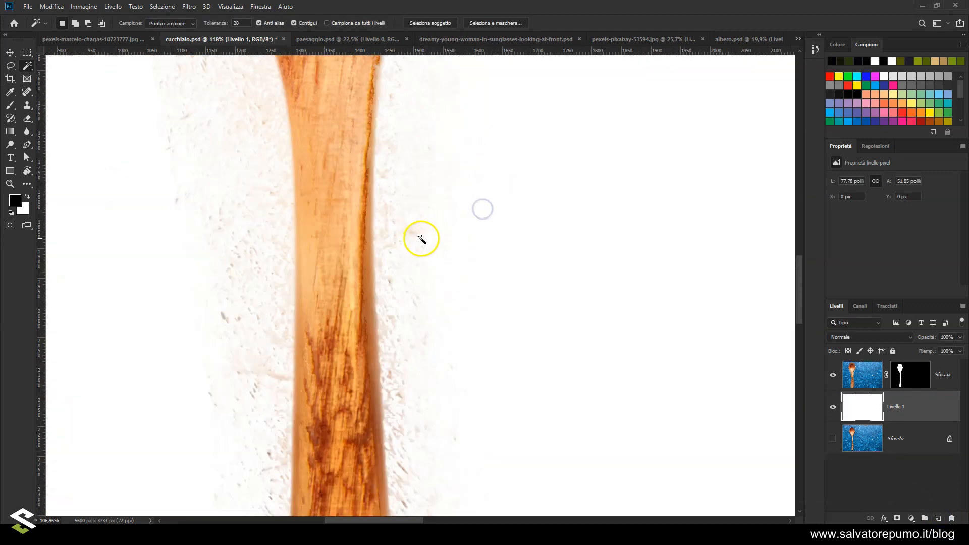
{"action": "left_click_drag", "start_coordinate": [445, 233], "coordinate": [420, 392]}
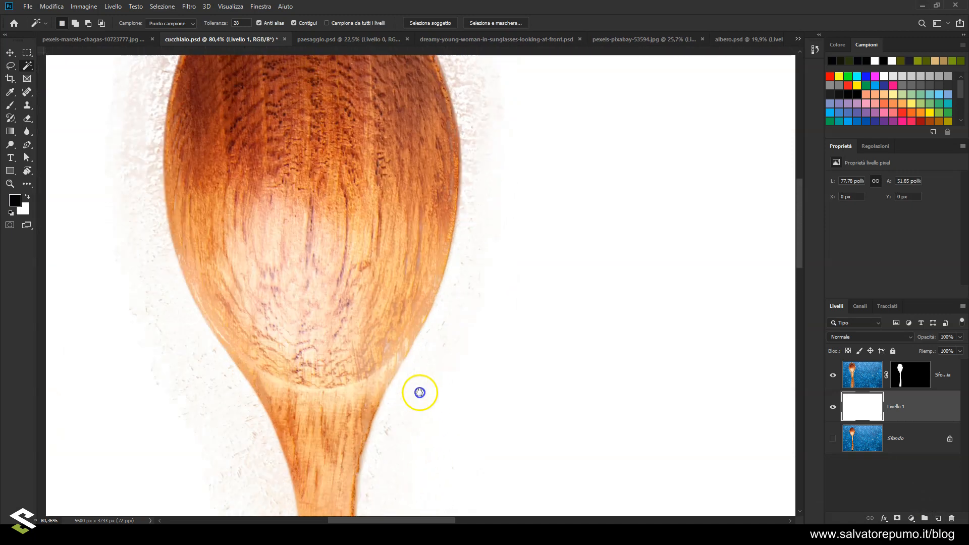
{"action": "left_click_drag", "start_coordinate": [446, 197], "coordinate": [452, 426]}
{"action": "scroll", "coordinate": [325, 175], "scroll_direction": "up", "scroll_amount": 5}
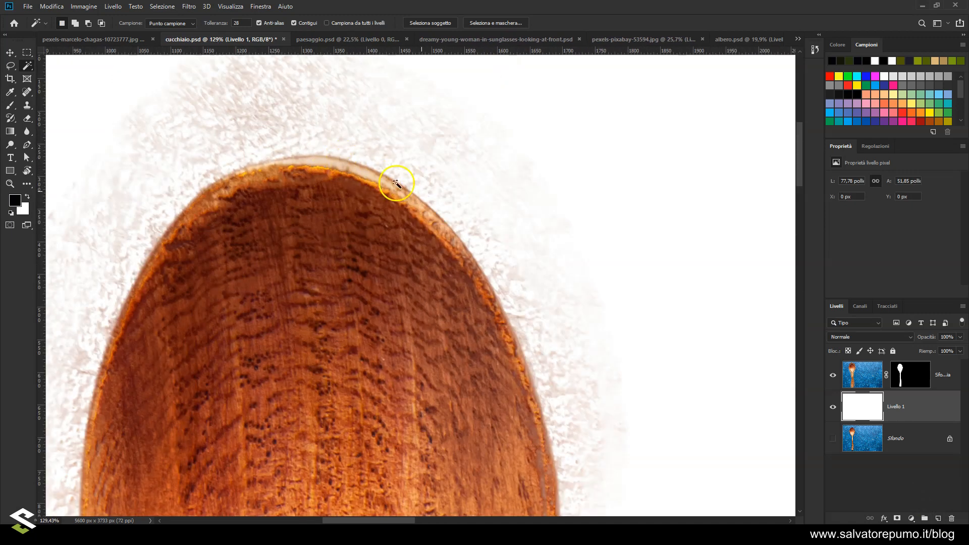
{"action": "scroll", "coordinate": [422, 189], "scroll_direction": "down", "scroll_amount": 3}
{"action": "scroll", "coordinate": [422, 189], "scroll_direction": "down", "scroll_amount": 6}
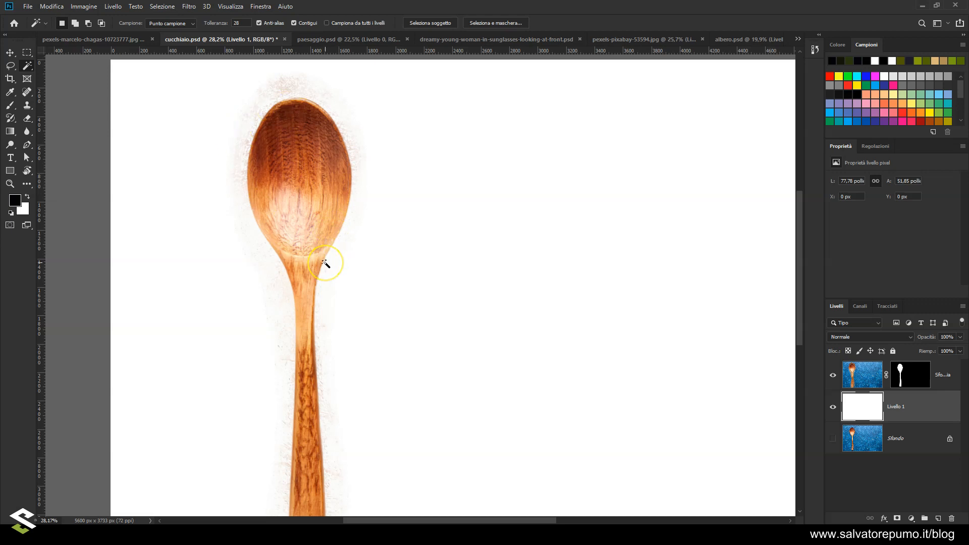
Step: Choose the Pen tool in Path mode and start tracing the outline of the spoon's bowl
{"action": "left_click", "coordinate": [28, 145]}
{"action": "left_click", "coordinate": [71, 144]}
{"action": "left_click", "coordinate": [277, 106]}
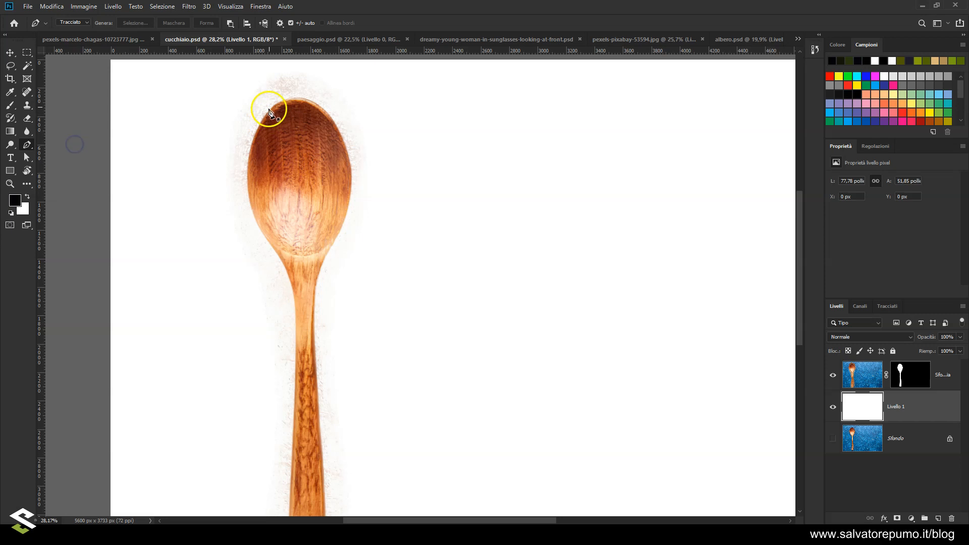
{"action": "left_click_drag", "start_coordinate": [248, 186], "coordinate": [258, 243]}
{"action": "left_click", "coordinate": [383, 261]}
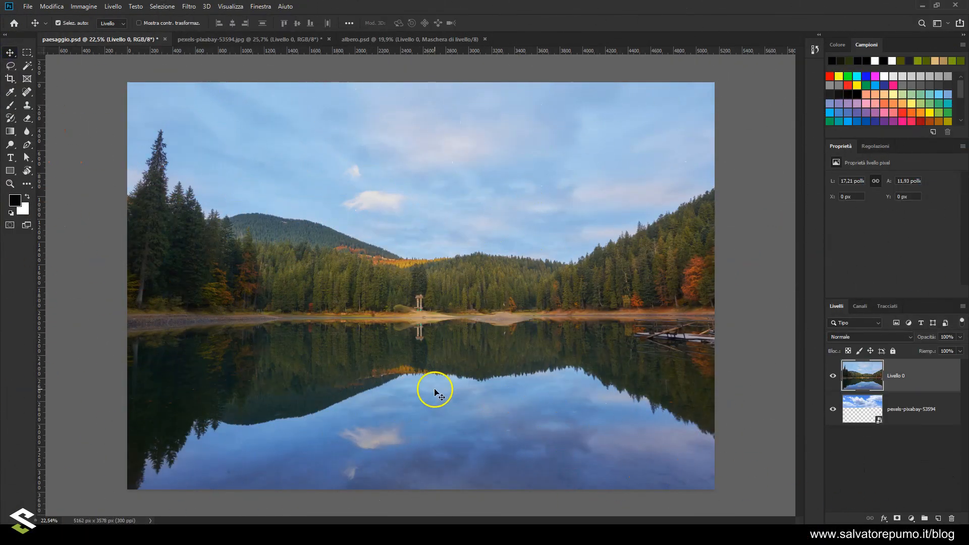
Step: Try selecting the landscape's sky with the Magic Wand at tolerance 28, check its edges along the treeline, and deselect it
{"action": "left_click", "coordinate": [27, 65]}
{"action": "left_click", "coordinate": [321, 175]}
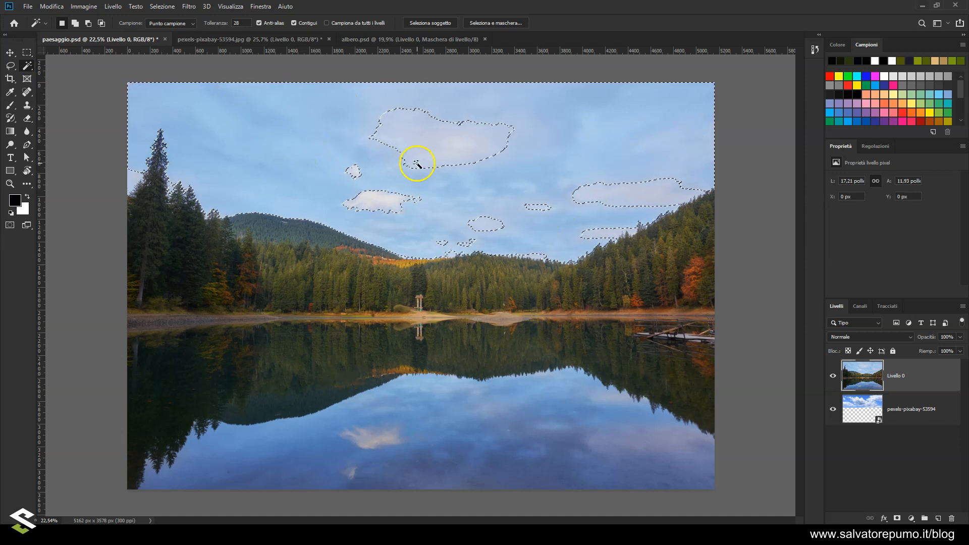
{"action": "scroll", "coordinate": [159, 164], "scroll_direction": "up", "scroll_amount": 2}
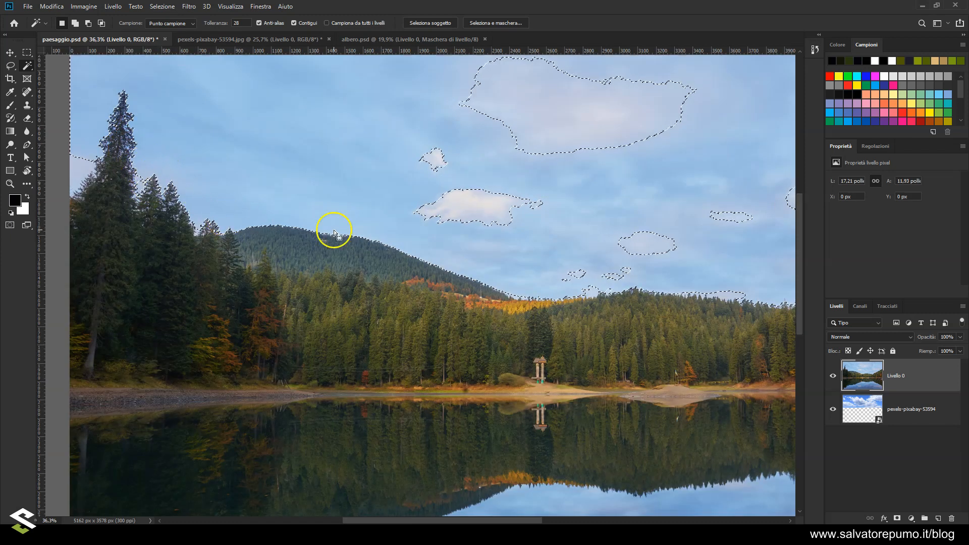
{"action": "scroll", "coordinate": [334, 233], "scroll_direction": "up", "scroll_amount": 2}
{"action": "scroll", "coordinate": [606, 342], "scroll_direction": "up", "scroll_amount": 1}
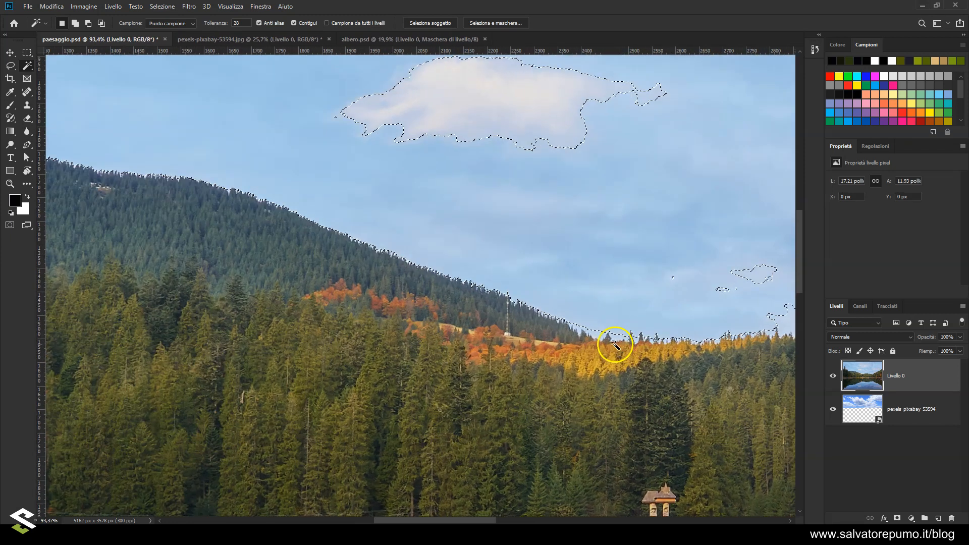
{"action": "scroll", "coordinate": [557, 277], "scroll_direction": "down", "scroll_amount": 3}
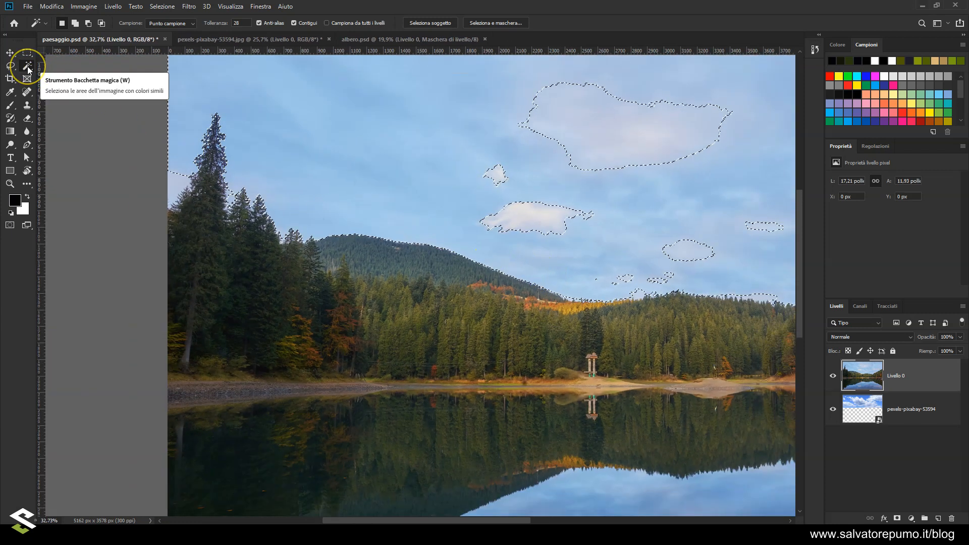
{"action": "scroll", "coordinate": [28, 69], "scroll_direction": "down", "scroll_amount": 1}
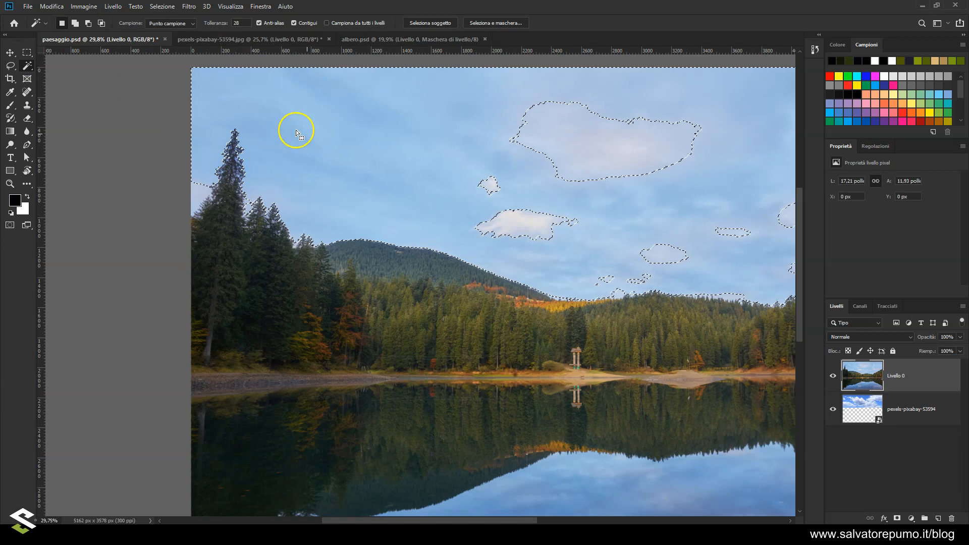
{"action": "key", "text": "ctrl+d"}
{"action": "key", "text": "ctrl+r"}
{"action": "left_click_drag", "start_coordinate": [569, 199], "coordinate": [428, 186]}
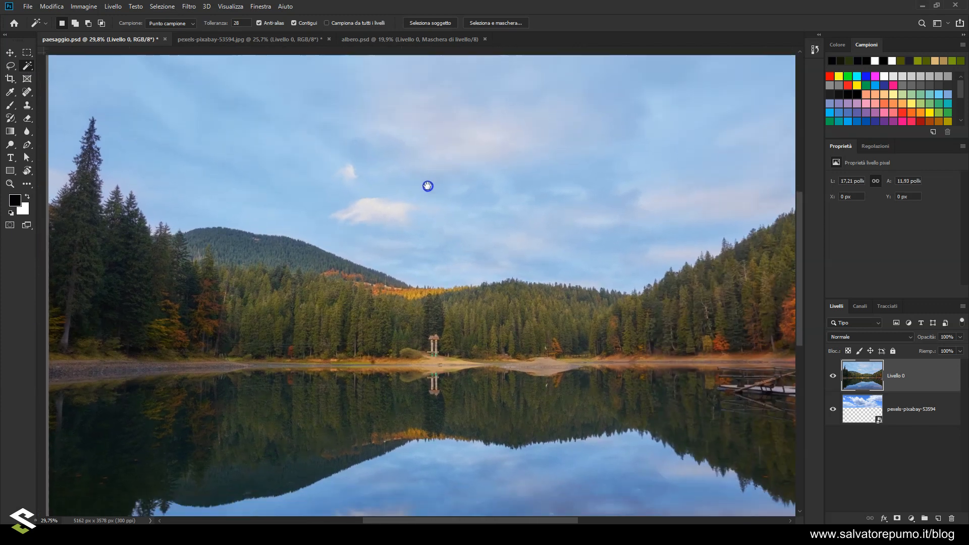
{"action": "scroll", "coordinate": [490, 227], "scroll_direction": "down", "scroll_amount": 1}
{"action": "scroll", "coordinate": [491, 227], "scroll_direction": "up", "scroll_amount": 1}
{"action": "scroll", "coordinate": [491, 227], "scroll_direction": "down", "scroll_amount": 1}
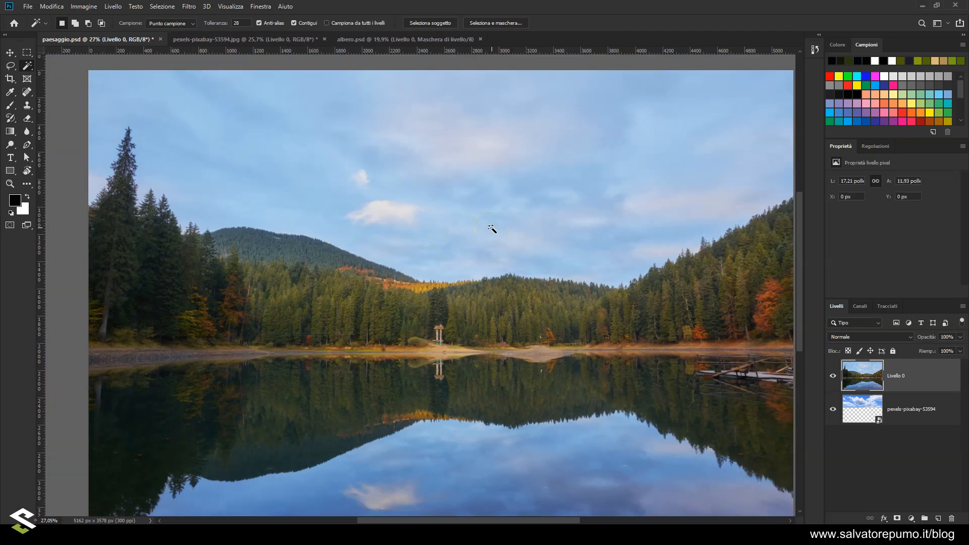
{"action": "scroll", "coordinate": [492, 228], "scroll_direction": "down", "scroll_amount": 1}
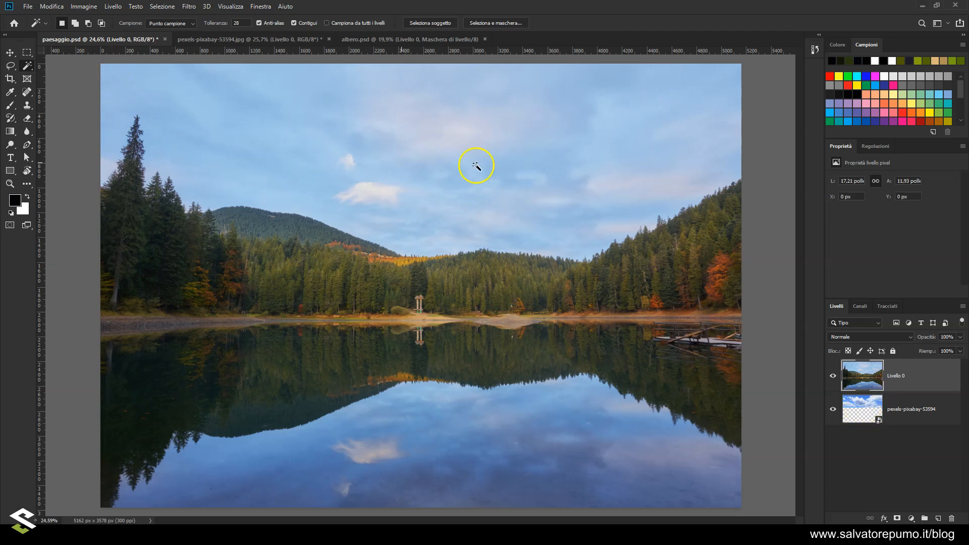
{"action": "scroll", "coordinate": [643, 261], "scroll_direction": "down", "scroll_amount": 1}
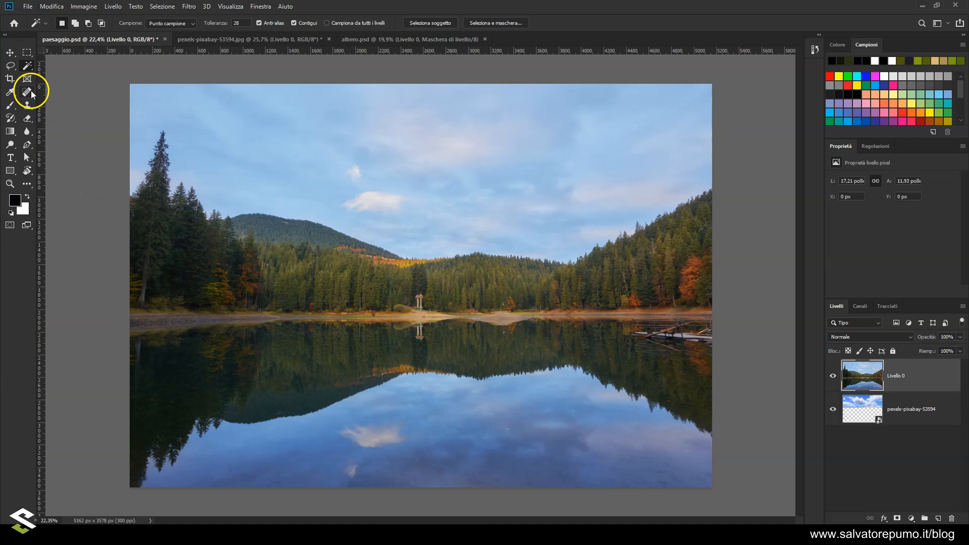
Step: Display the landscape's colour channels and check that the image mode is set to RGB colour
{"action": "left_click", "coordinate": [857, 306]}
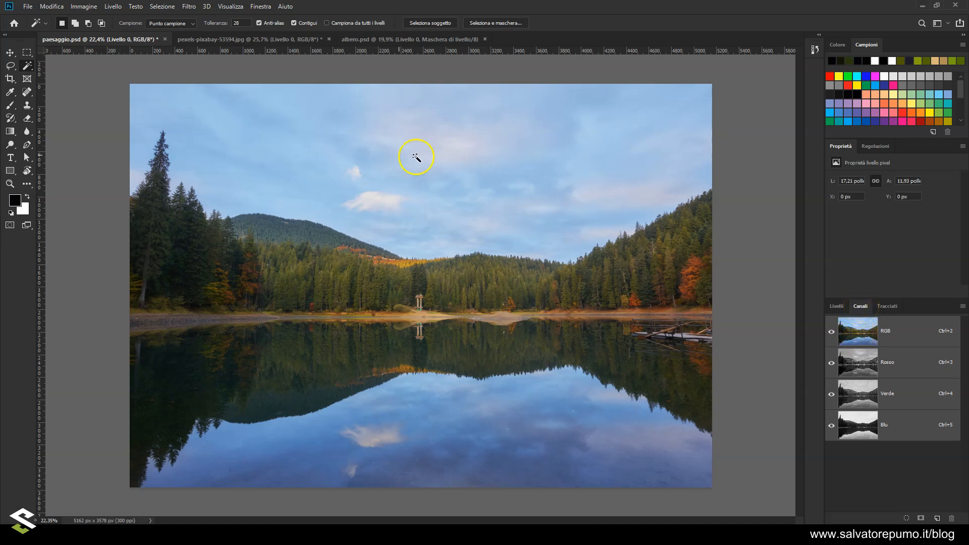
{"action": "left_click", "coordinate": [85, 7]}
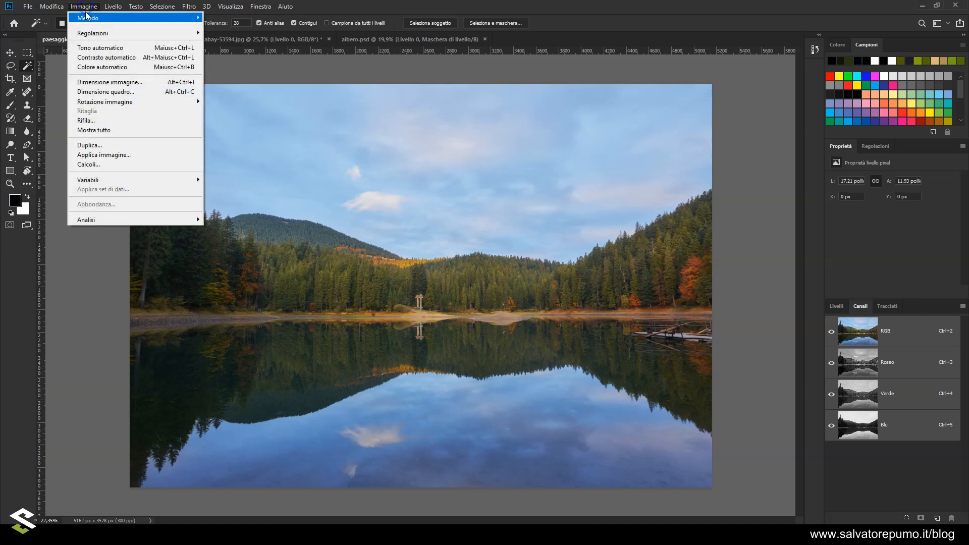
{"action": "mouse_move", "coordinate": [136, 18]}
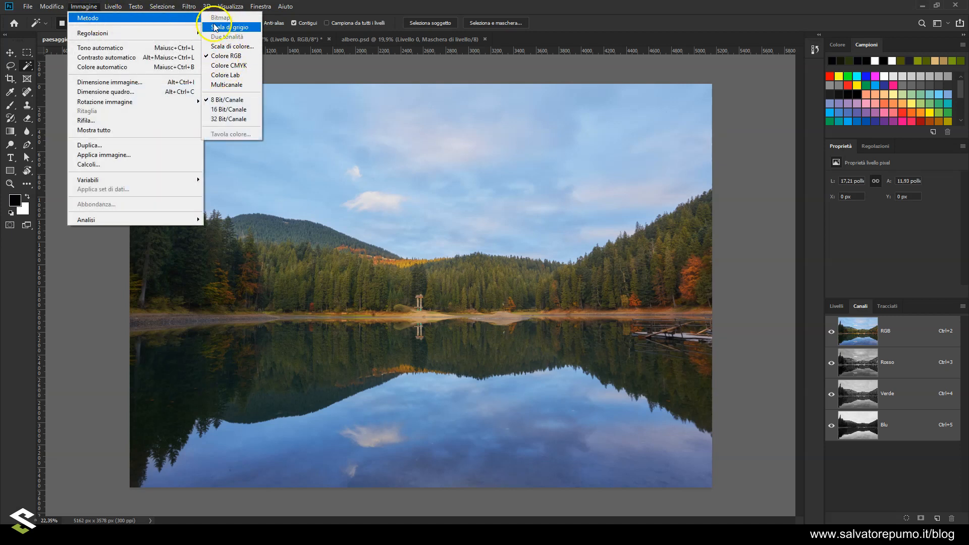
{"action": "left_click", "coordinate": [218, 59]}
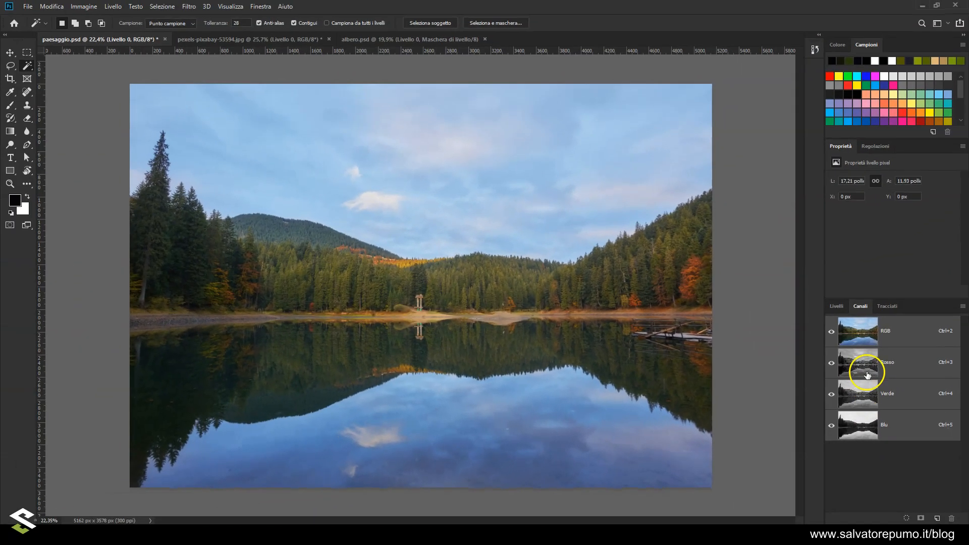
Step: Compare the red, green and blue channels one at a time for sky-to-tree contrast, and keep the blue channel active
{"action": "left_click", "coordinate": [844, 359]}
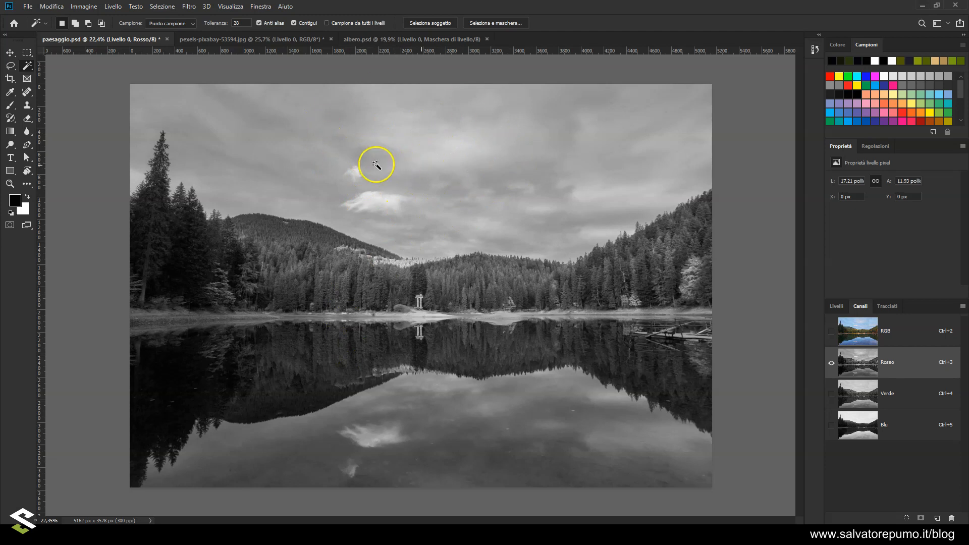
{"action": "left_click", "coordinate": [859, 400]}
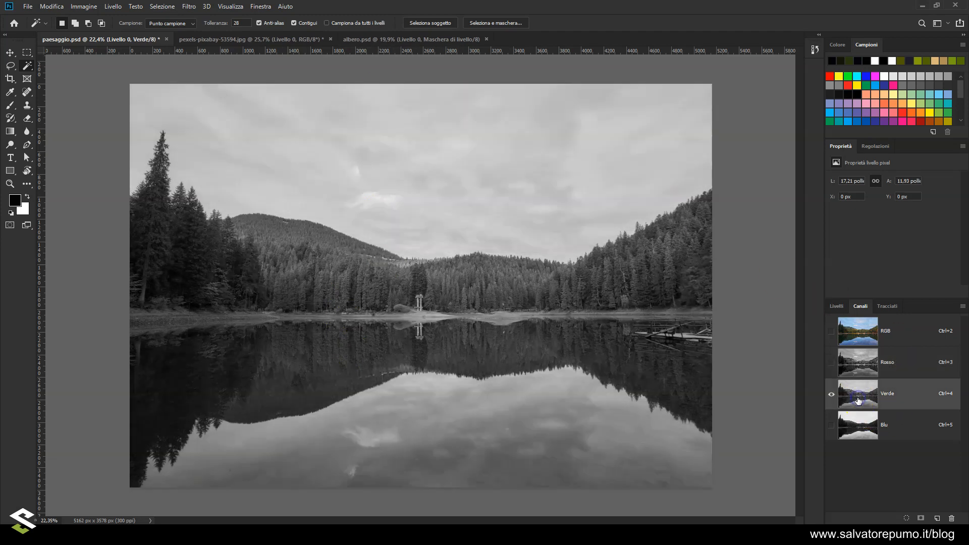
{"action": "left_click", "coordinate": [867, 428]}
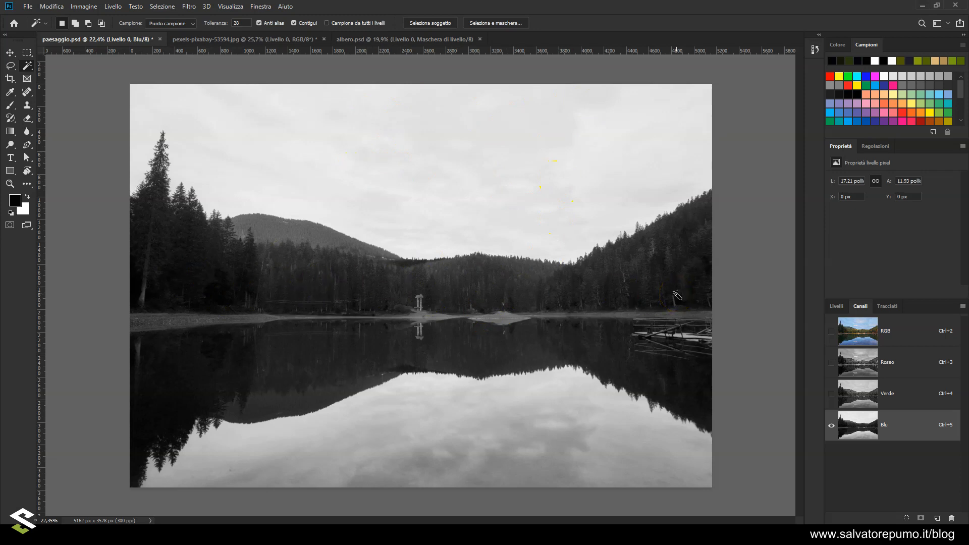
{"action": "left_click", "coordinate": [904, 437]}
{"action": "left_click", "coordinate": [863, 437]}
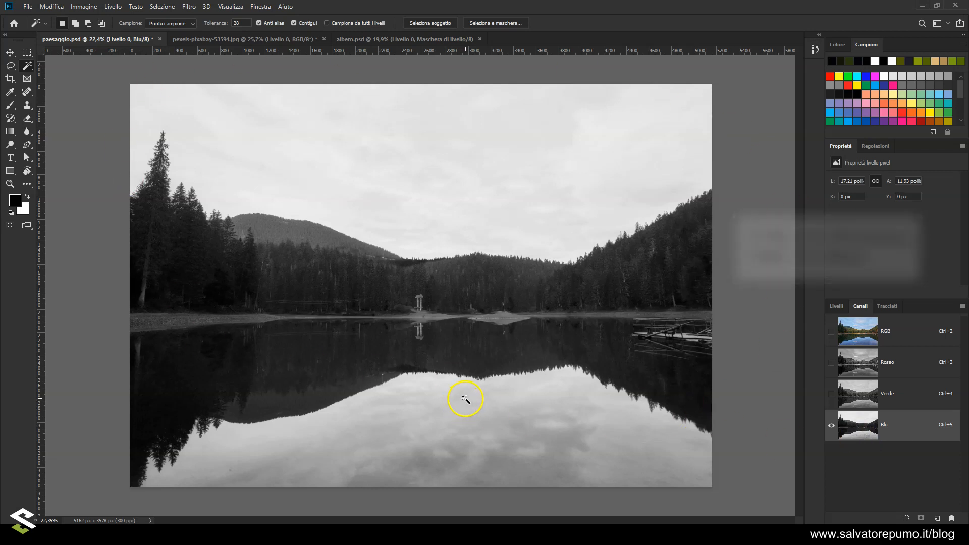
Step: Copy the entire blue channel and paste it into a new layer above Livello 0
{"action": "key", "text": "ctrl+a"}
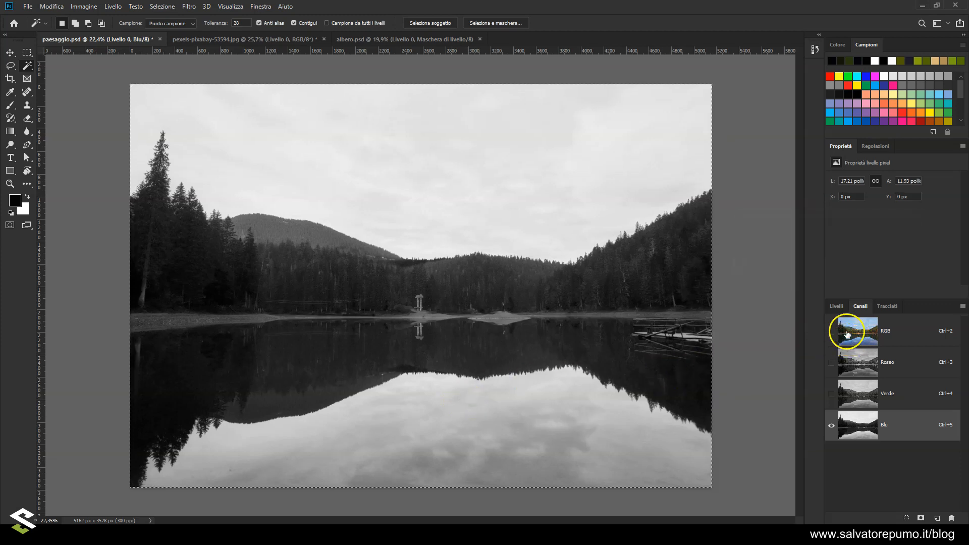
{"action": "left_click", "coordinate": [906, 337]}
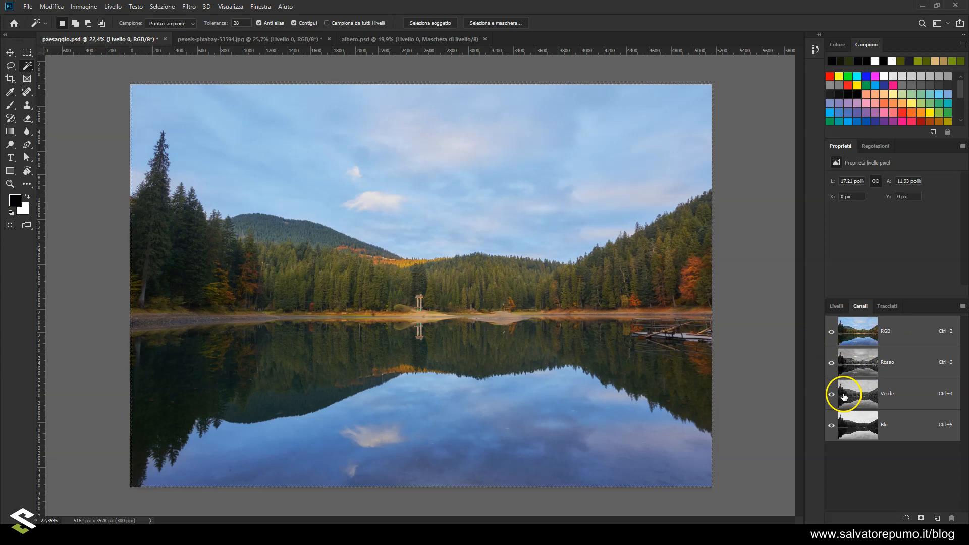
{"action": "left_click", "coordinate": [836, 306]}
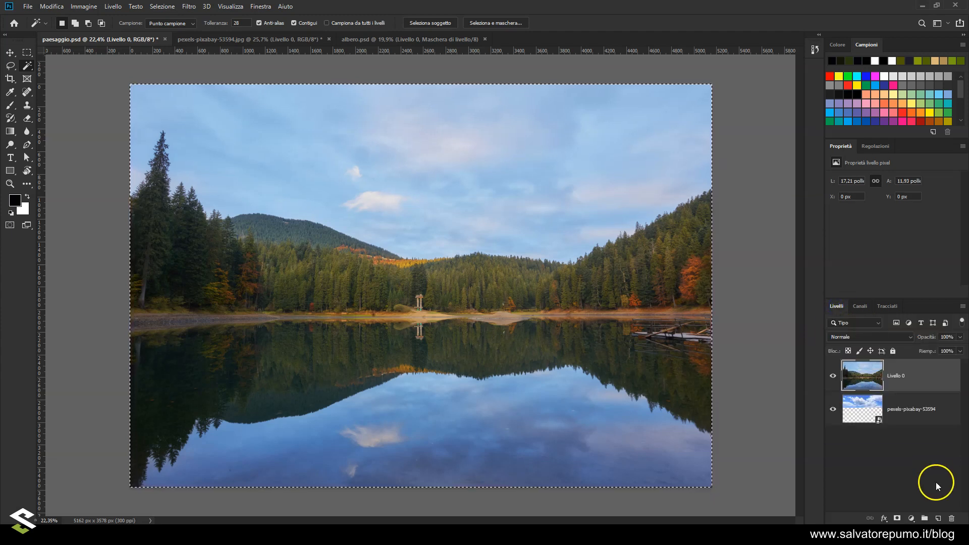
{"action": "left_click", "coordinate": [937, 520]}
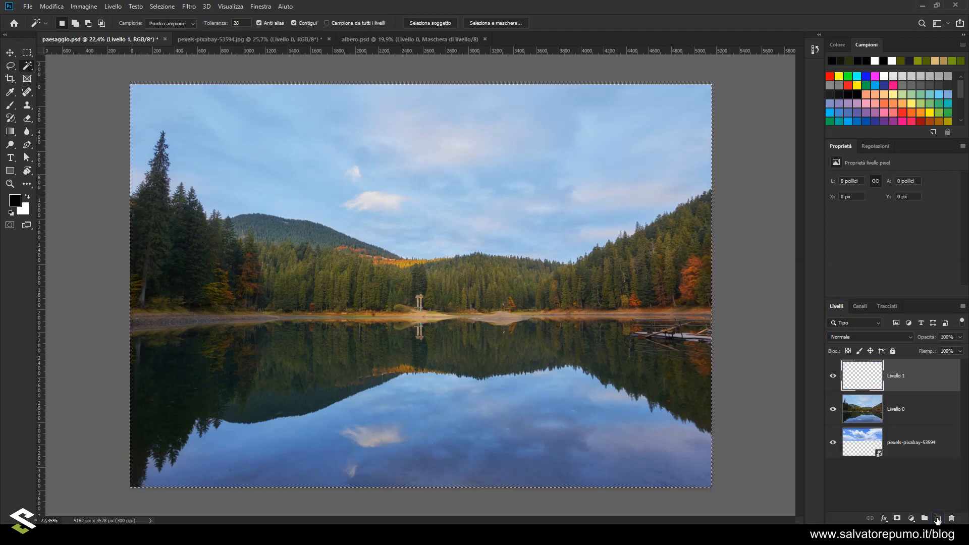
{"action": "left_click_drag", "start_coordinate": [886, 443], "coordinate": [865, 411]}
{"action": "left_click", "coordinate": [858, 385]}
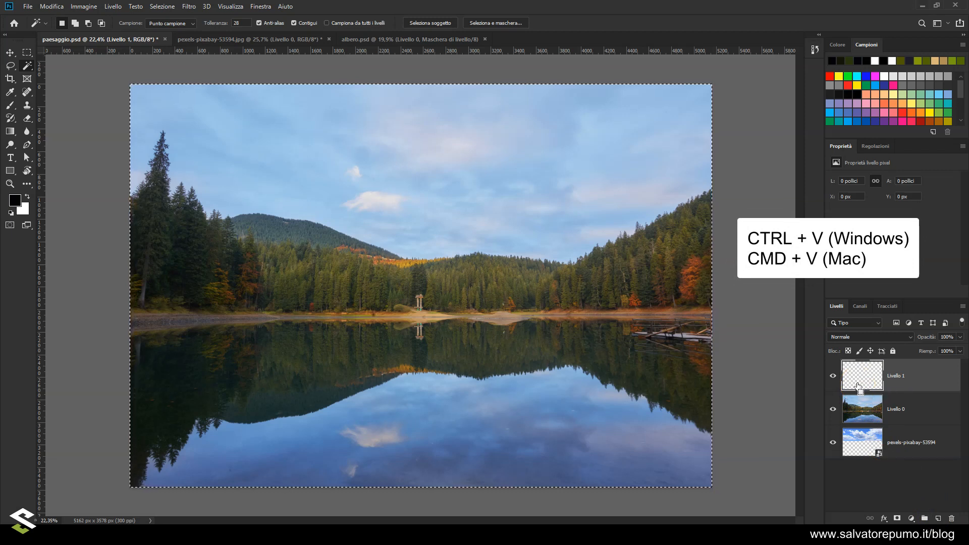
{"action": "key", "text": "ctrl+v"}
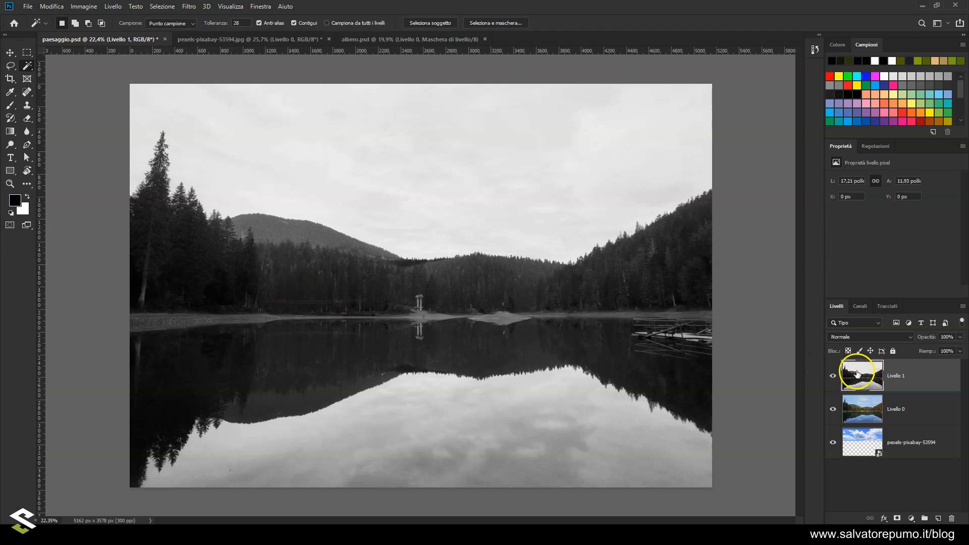
Step: Start a Levels adjustment on the pasted grayscale layer with input black at 43 and input white at 206
{"action": "left_click", "coordinate": [83, 7]}
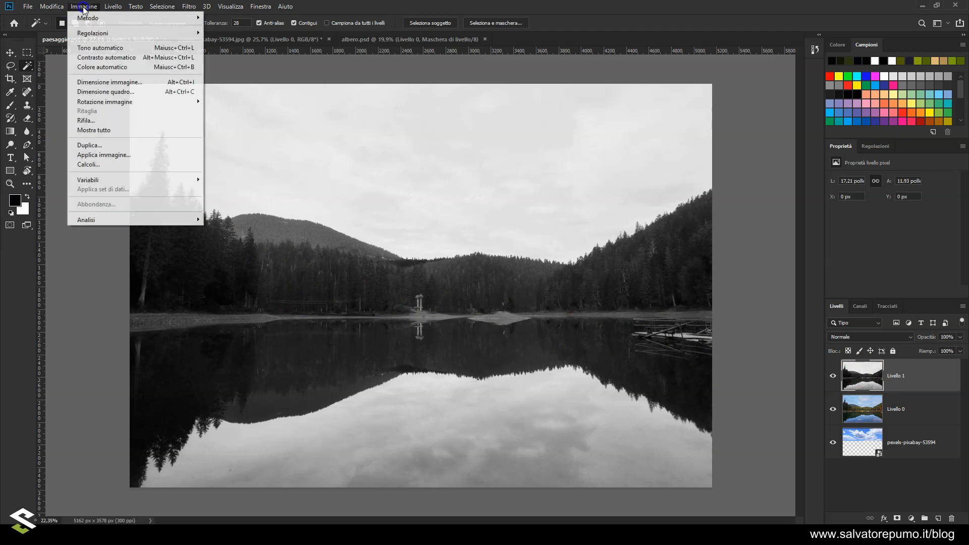
{"action": "mouse_move", "coordinate": [116, 33]}
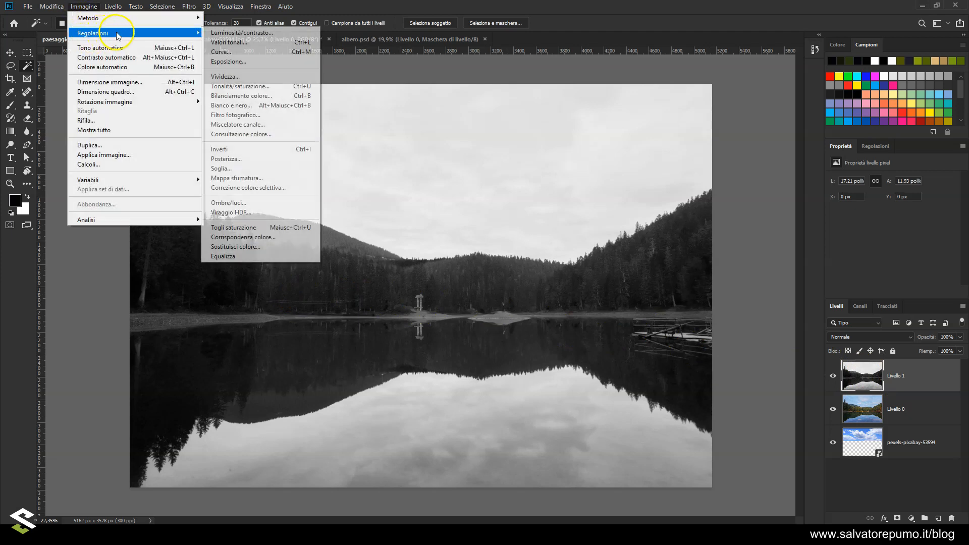
{"action": "left_click", "coordinate": [245, 43]}
{"action": "left_click_drag", "start_coordinate": [576, 50], "coordinate": [604, 73]}
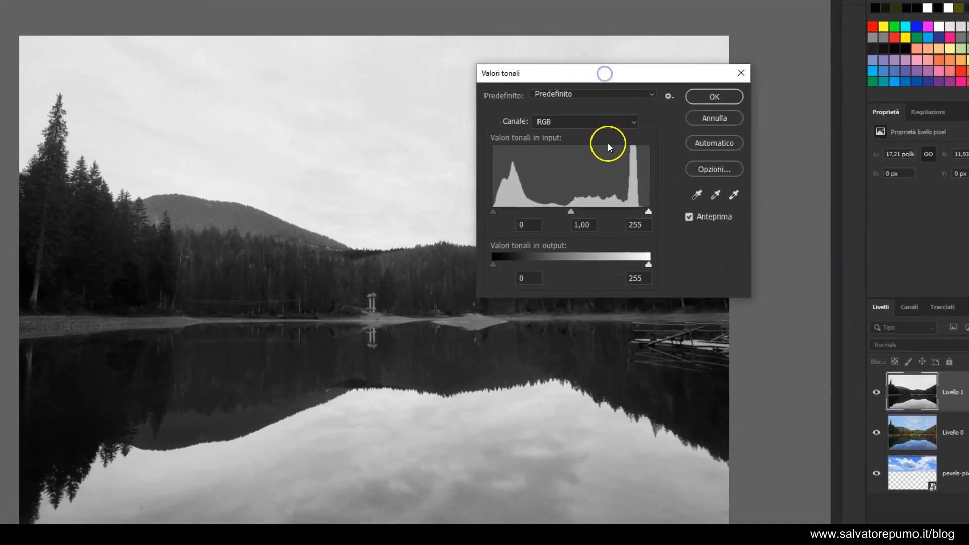
{"action": "left_click_drag", "start_coordinate": [495, 214], "coordinate": [523, 212]}
{"action": "left_click_drag", "start_coordinate": [648, 212], "coordinate": [620, 213]}
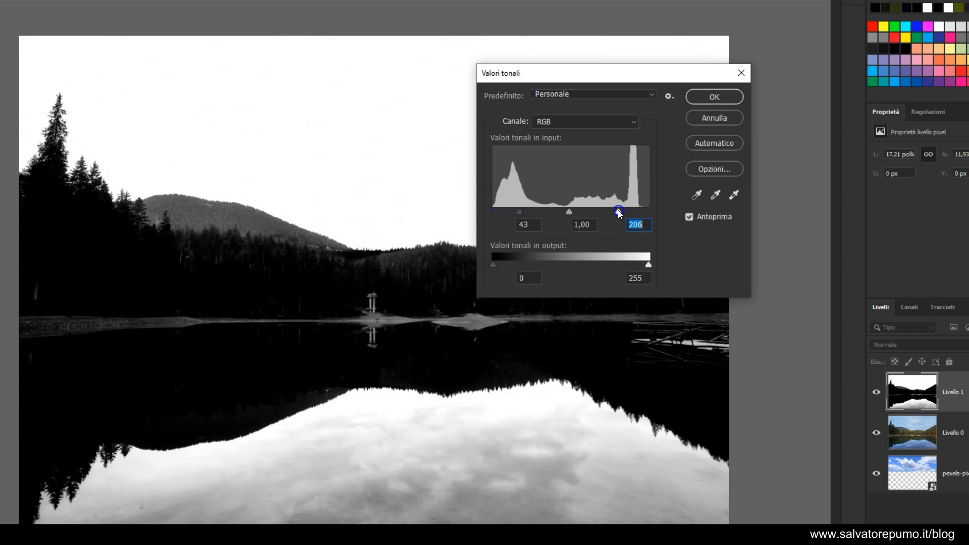
Step: Raise the Levels input black to 154 so the landscape becomes a solid black silhouette, and apply the adjustment
{"action": "left_click_drag", "start_coordinate": [605, 75], "coordinate": [718, 207]}
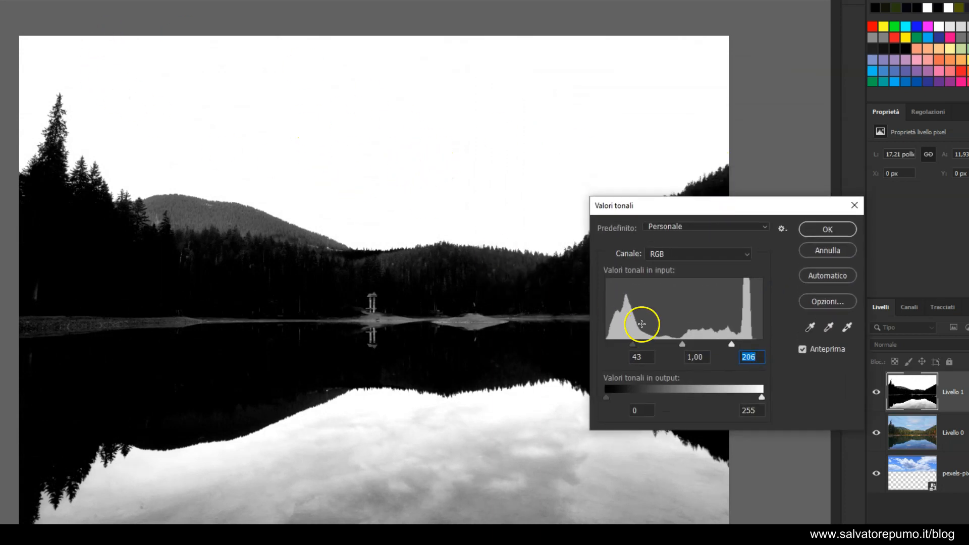
{"action": "left_click_drag", "start_coordinate": [686, 207], "coordinate": [597, 338]}
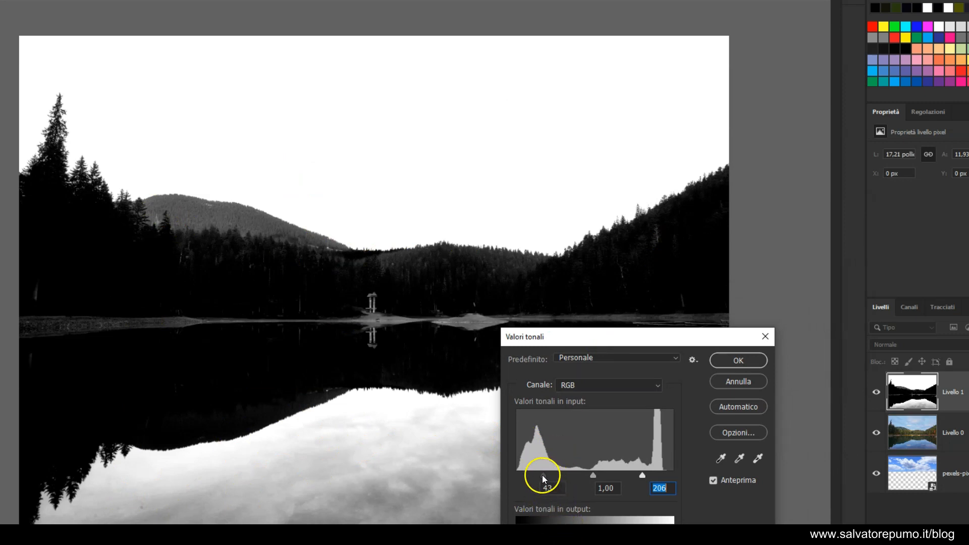
{"action": "left_click_drag", "start_coordinate": [543, 476], "coordinate": [612, 471]}
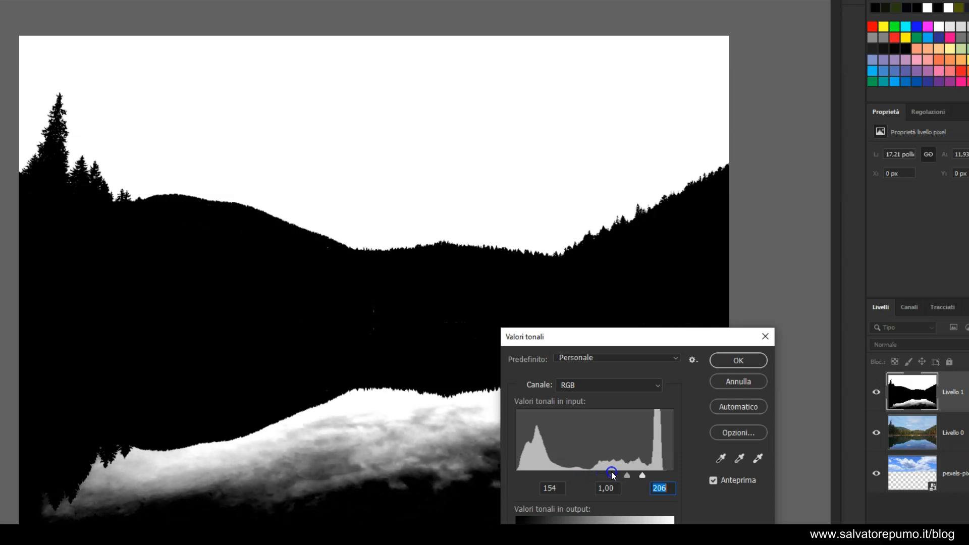
{"action": "left_click", "coordinate": [731, 360]}
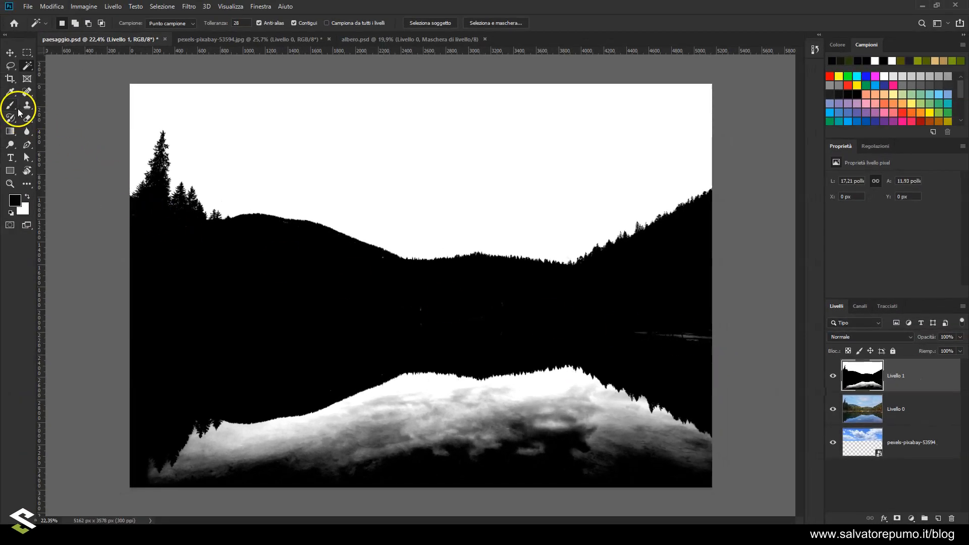
Step: Set up a hard round brush with a size of 297 px and 100% hardness
{"action": "left_click", "coordinate": [11, 105]}
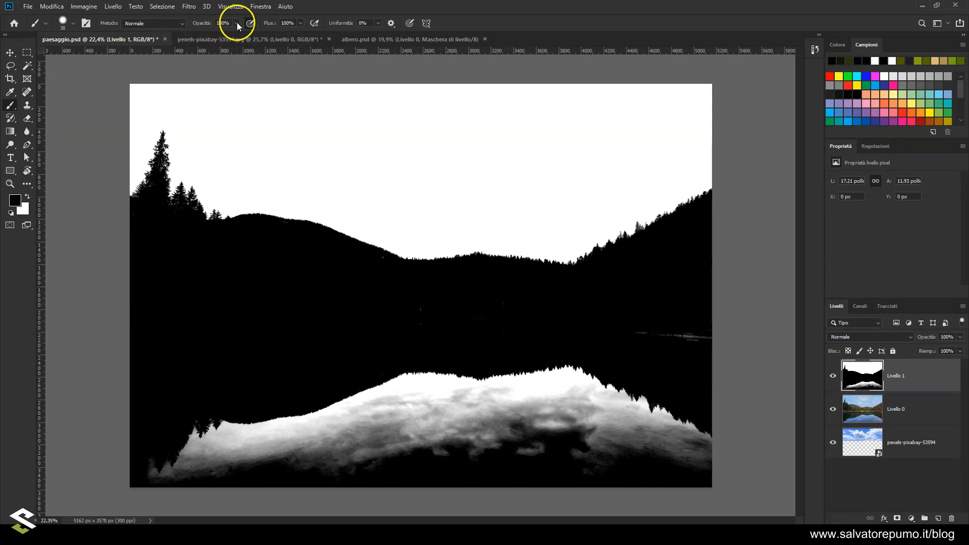
{"action": "right_click", "coordinate": [415, 182]}
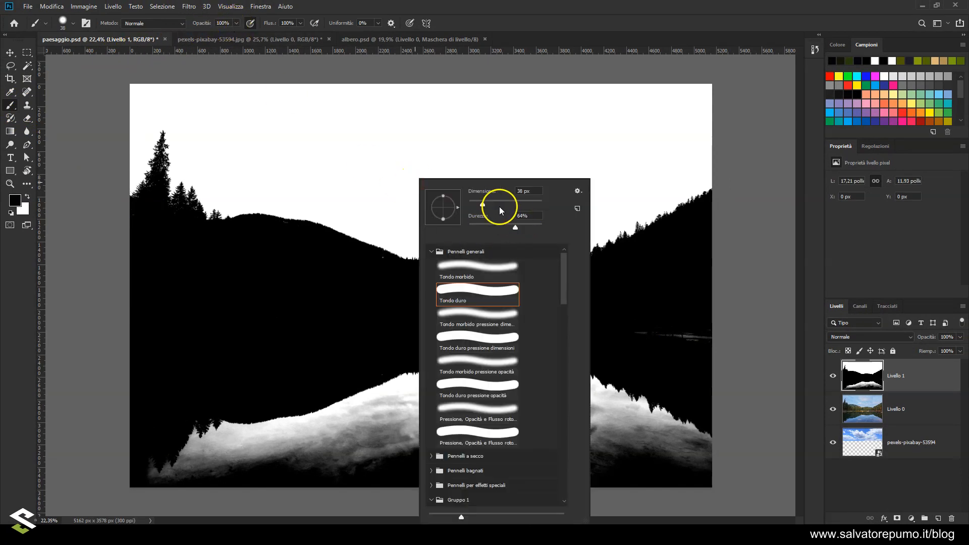
{"action": "left_click_drag", "start_coordinate": [483, 203], "coordinate": [507, 204]}
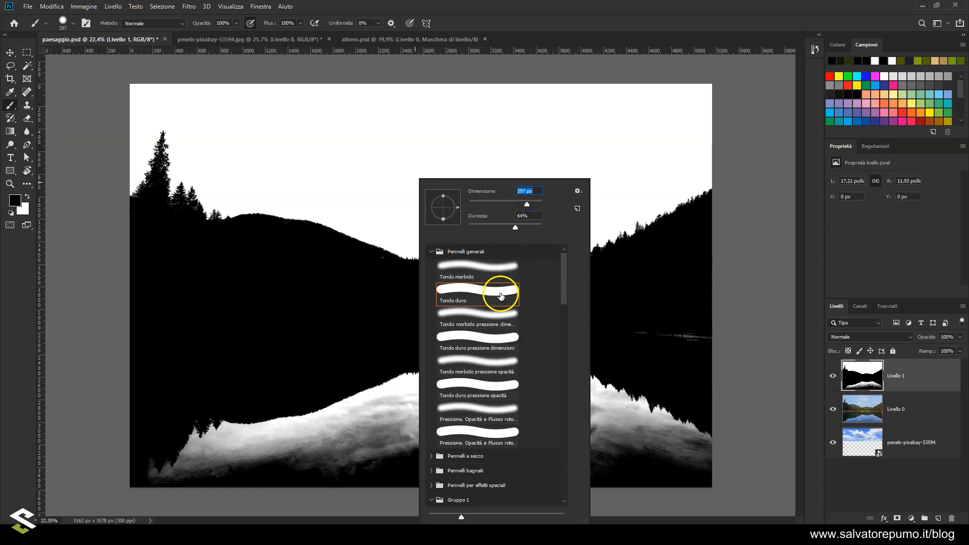
{"action": "left_click_drag", "start_coordinate": [513, 227], "coordinate": [557, 227]}
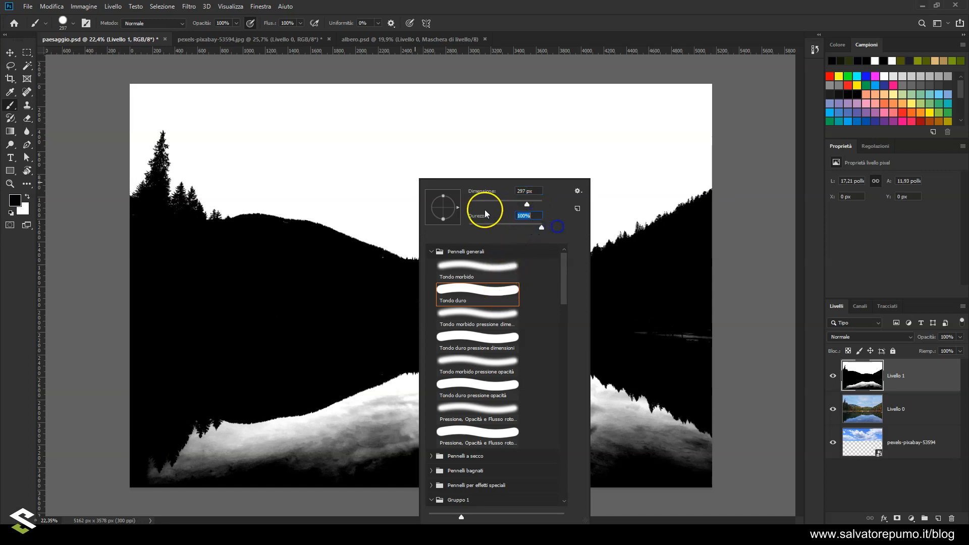
Step: Paint the lake reflection and the remaining light specks below the treeline solid black on Livello 1
{"action": "mouse_move", "coordinate": [293, 432]}
{"action": "left_mouse_down"}
{"action": "mouse_move", "coordinate": [162, 441]}
{"action": "mouse_move", "coordinate": [244, 479]}
{"action": "mouse_move", "coordinate": [221, 472]}
{"action": "mouse_move", "coordinate": [547, 407]}
{"action": "mouse_move", "coordinate": [368, 383]}
{"action": "mouse_move", "coordinate": [567, 383]}
{"action": "mouse_move", "coordinate": [661, 426]}
{"action": "mouse_move", "coordinate": [446, 432]}
{"action": "mouse_move", "coordinate": [731, 472]}
{"action": "mouse_move", "coordinate": [580, 460]}
{"action": "mouse_move", "coordinate": [544, 422]}
{"action": "mouse_move", "coordinate": [696, 350]}
{"action": "mouse_move", "coordinate": [595, 339]}
{"action": "mouse_move", "coordinate": [712, 343]}
{"action": "left_mouse_up"}
{"action": "scroll", "coordinate": [545, 376], "scroll_direction": "up", "scroll_amount": 3}
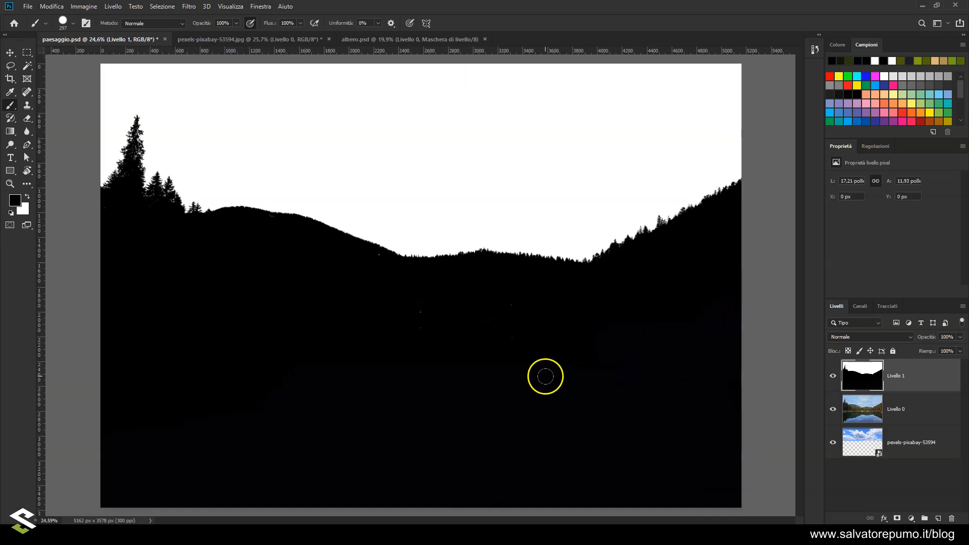
{"action": "mouse_move", "coordinate": [533, 329]}
{"action": "left_mouse_down"}
{"action": "mouse_move", "coordinate": [506, 294]}
{"action": "mouse_move", "coordinate": [455, 324]}
{"action": "mouse_move", "coordinate": [350, 290]}
{"action": "mouse_move", "coordinate": [339, 262]}
{"action": "left_mouse_up"}
{"action": "left_click", "coordinate": [336, 246]}
{"action": "scroll", "coordinate": [81, 173], "scroll_direction": "up", "scroll_amount": 2}
{"action": "scroll", "coordinate": [81, 173], "scroll_direction": "up", "scroll_amount": 3}
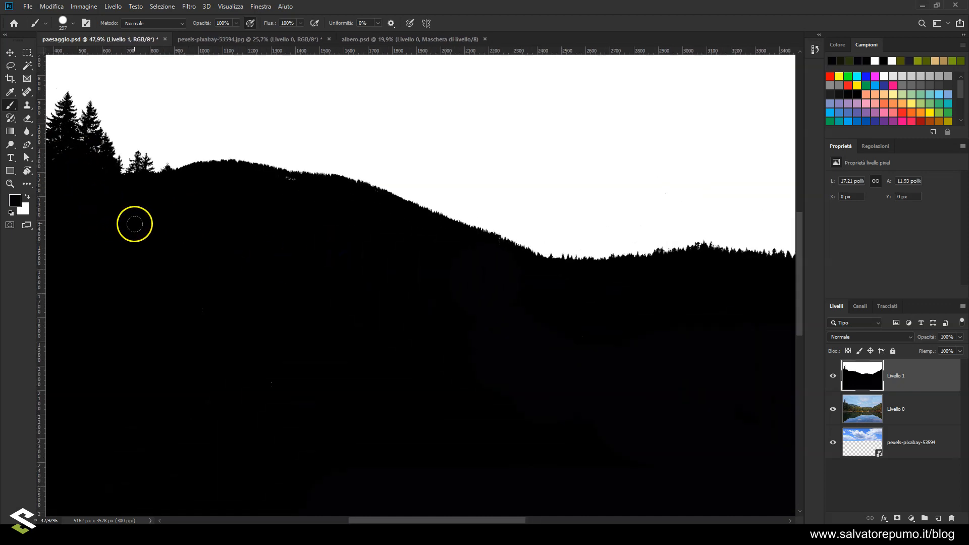
{"action": "left_click_drag", "start_coordinate": [141, 252], "coordinate": [411, 292]}
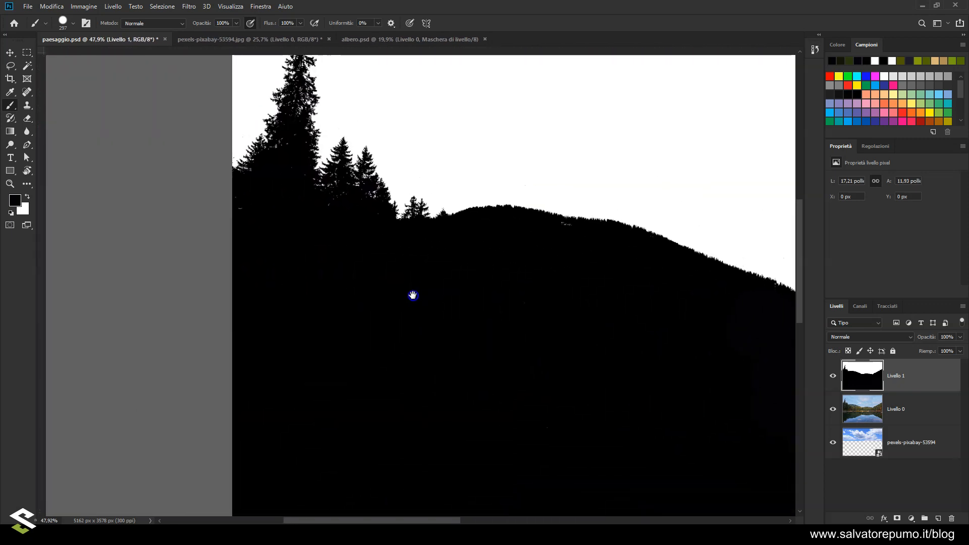
{"action": "left_click_drag", "start_coordinate": [534, 342], "coordinate": [262, 303]}
{"action": "left_click_drag", "start_coordinate": [374, 323], "coordinate": [381, 321]}
{"action": "left_click_drag", "start_coordinate": [681, 368], "coordinate": [389, 345]}
{"action": "left_click_drag", "start_coordinate": [605, 328], "coordinate": [602, 292]}
{"action": "scroll", "coordinate": [564, 309], "scroll_direction": "down", "scroll_amount": 5}
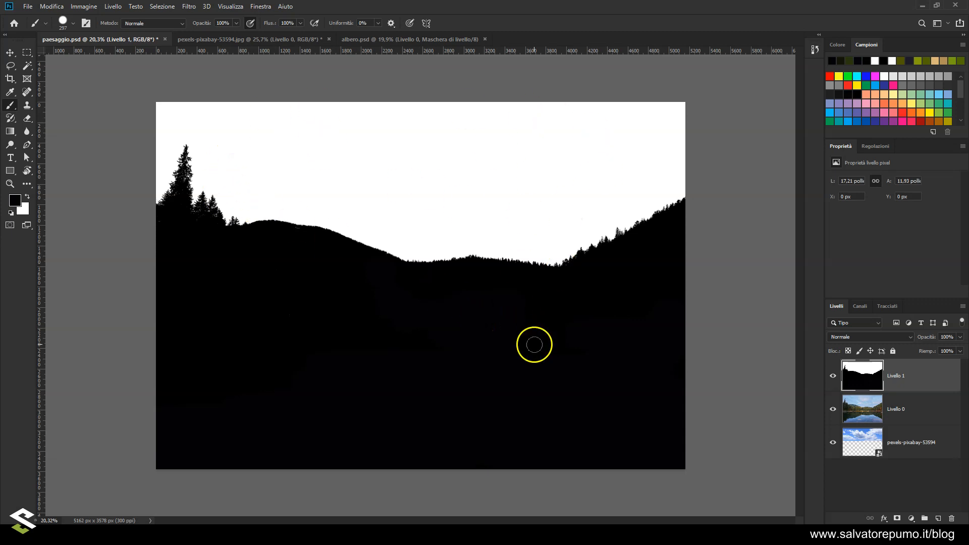
Step: Select the black landscape area of Livello 1 with the Magic Wand at tolerance 28, and hide that layer
{"action": "left_click", "coordinate": [860, 403]}
{"action": "left_click", "coordinate": [856, 387]}
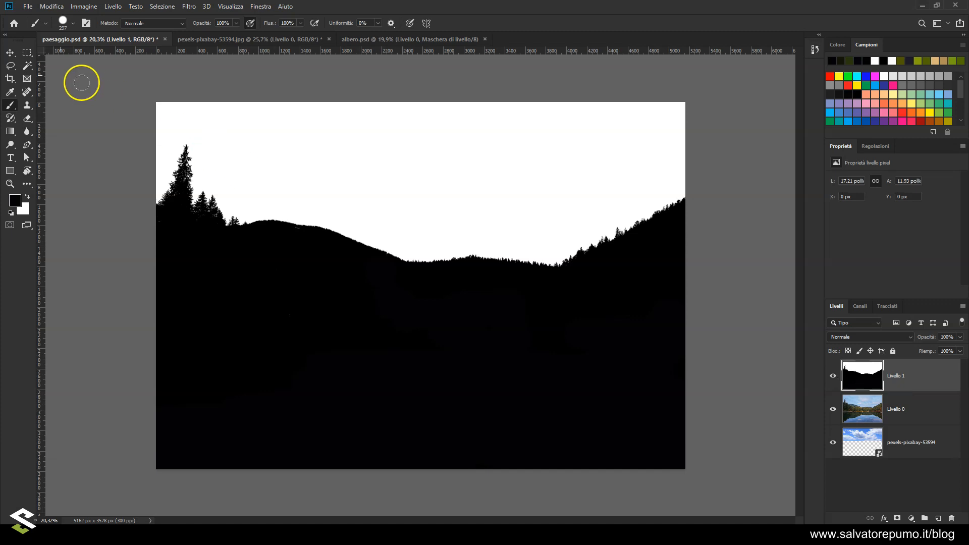
{"action": "left_click", "coordinate": [27, 65]}
{"action": "left_click", "coordinate": [510, 245]}
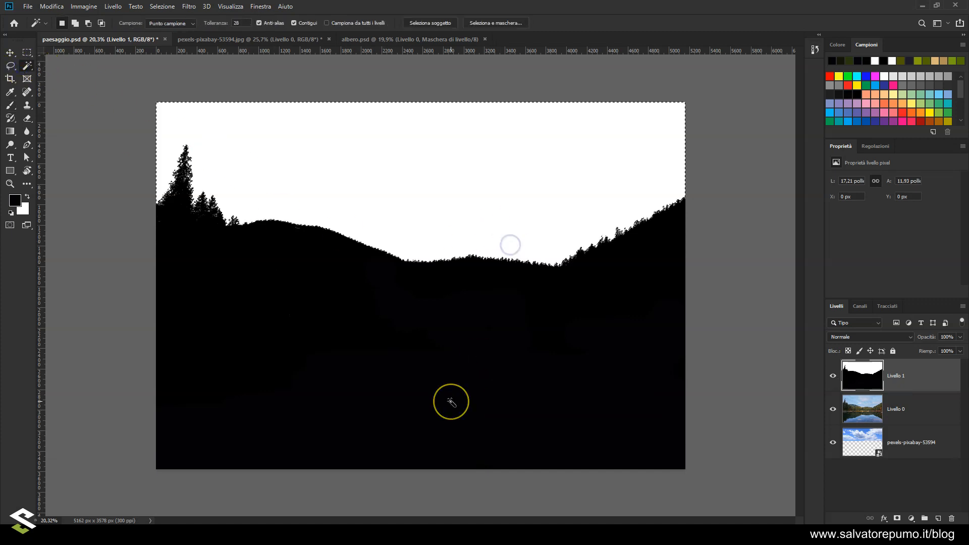
{"action": "scroll", "coordinate": [451, 402], "scroll_direction": "up", "scroll_amount": 1}
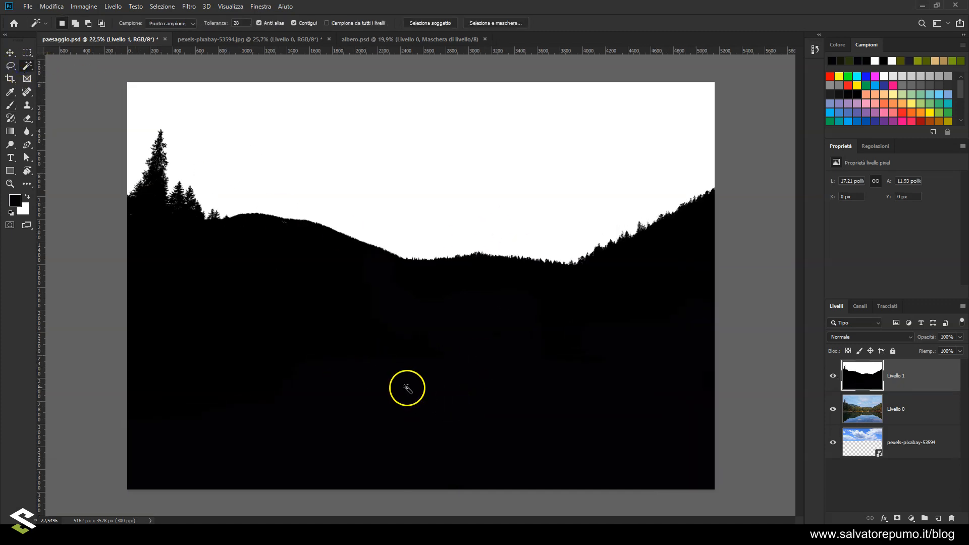
{"action": "left_click", "coordinate": [433, 387]}
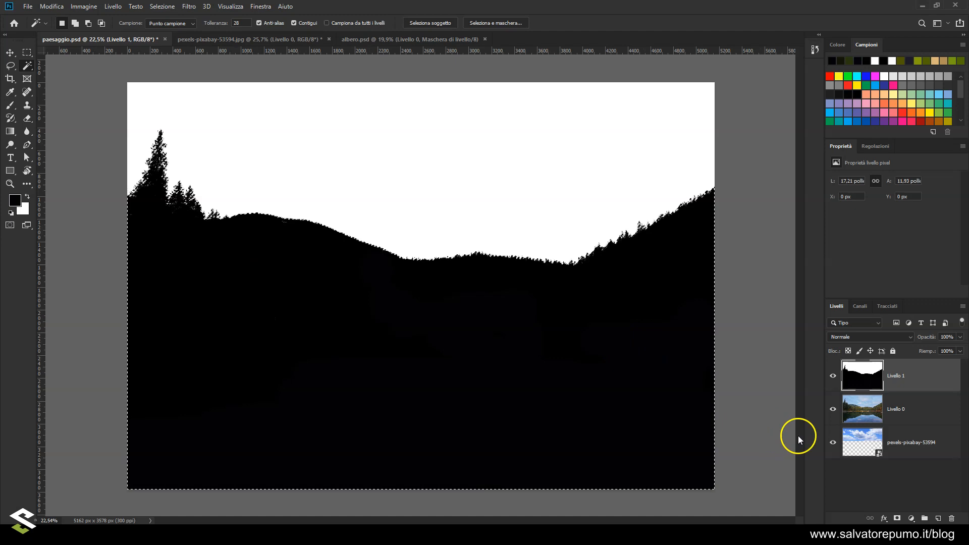
{"action": "left_click", "coordinate": [833, 376]}
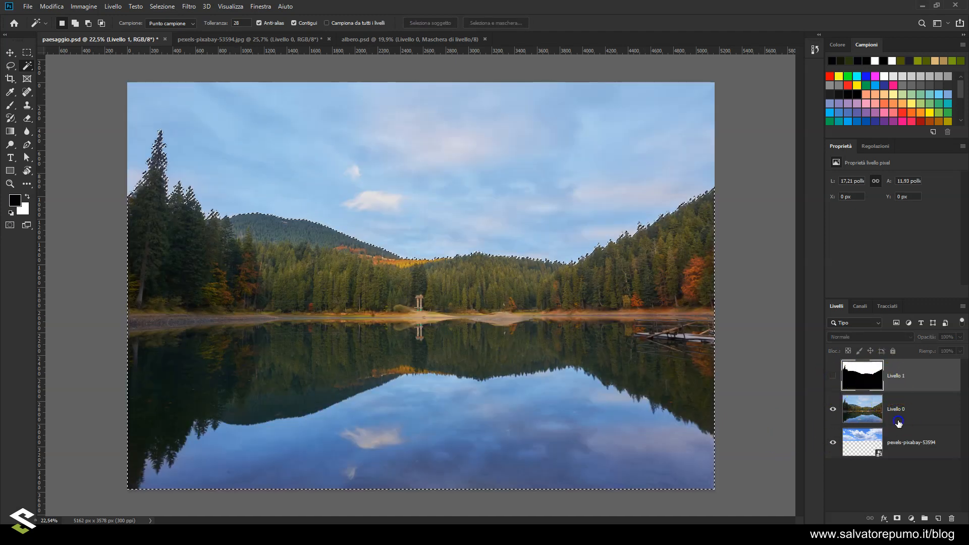
Step: Add a layer mask to Livello 0 from the landscape selection
{"action": "left_click", "coordinate": [898, 422]}
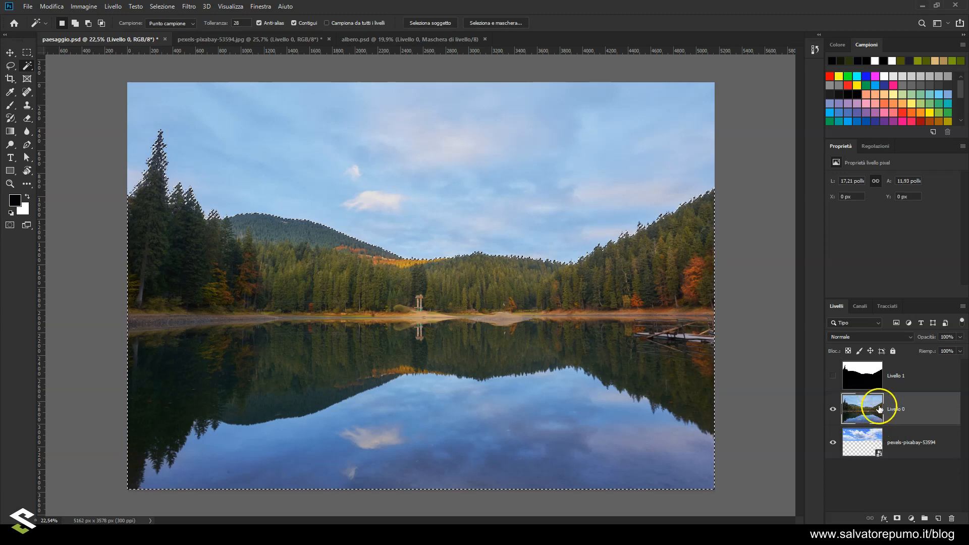
{"action": "left_click", "coordinate": [897, 519]}
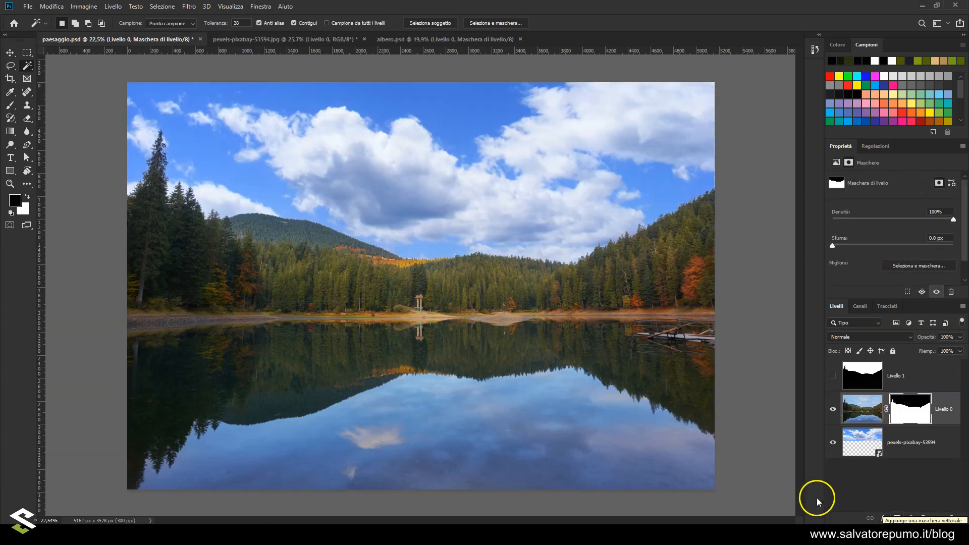
Step: Examine the masked edges of the mountain ridge, treeline and tall firs against the replacement sky
{"action": "scroll", "coordinate": [350, 185], "scroll_direction": "up", "scroll_amount": 10}
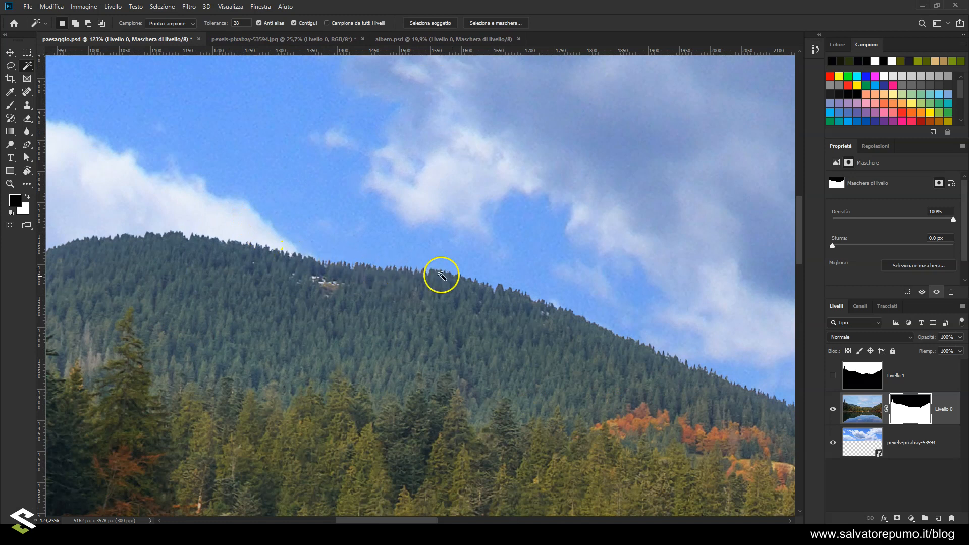
{"action": "scroll", "coordinate": [441, 275], "scroll_direction": "down", "scroll_amount": 3}
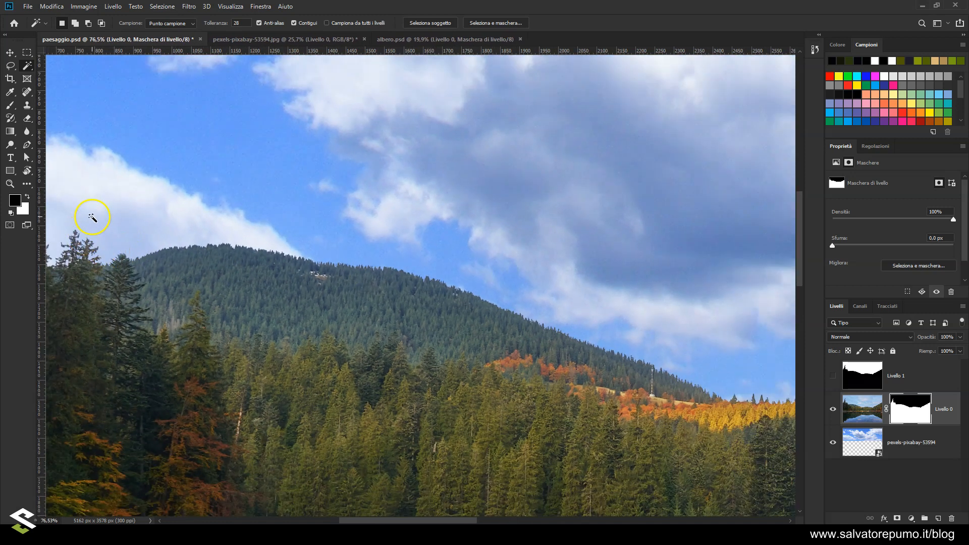
{"action": "left_click_drag", "start_coordinate": [94, 212], "coordinate": [199, 299]}
{"action": "left_click_drag", "start_coordinate": [440, 314], "coordinate": [248, 268]}
{"action": "left_click_drag", "start_coordinate": [602, 323], "coordinate": [333, 273]}
{"action": "scroll", "coordinate": [422, 256], "scroll_direction": "down", "scroll_amount": 5}
{"action": "scroll", "coordinate": [422, 256], "scroll_direction": "down", "scroll_amount": 3}
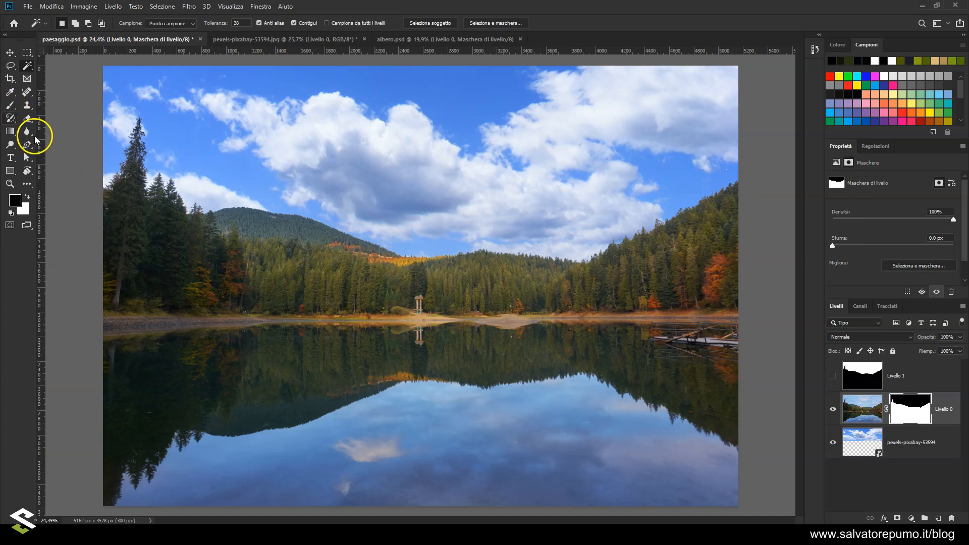
{"action": "scroll", "coordinate": [302, 225], "scroll_direction": "up", "scroll_amount": 2}
{"action": "scroll", "coordinate": [309, 230], "scroll_direction": "up", "scroll_amount": 1}
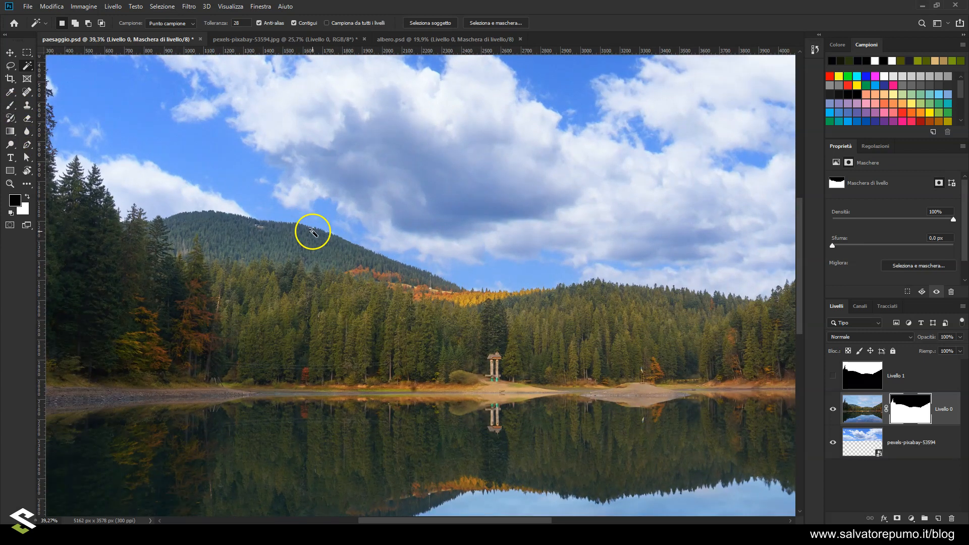
{"action": "scroll", "coordinate": [236, 225], "scroll_direction": "up", "scroll_amount": 1}
{"action": "scroll", "coordinate": [229, 217], "scroll_direction": "up", "scroll_amount": 2}
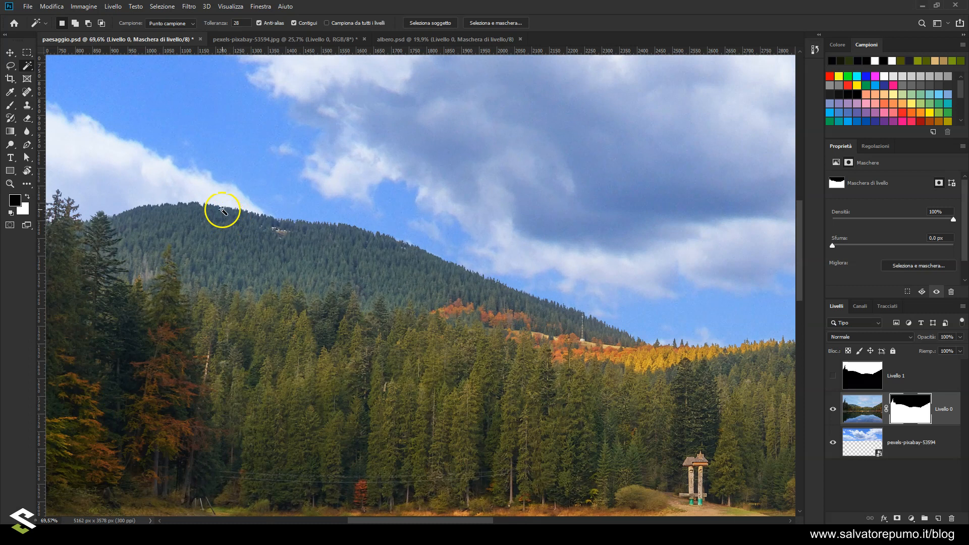
{"action": "scroll", "coordinate": [192, 207], "scroll_direction": "down", "scroll_amount": 1}
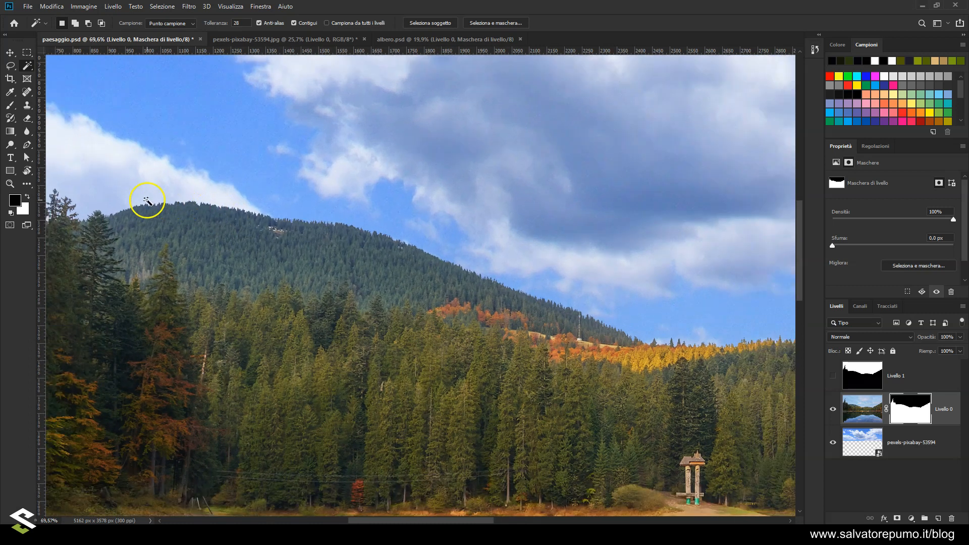
{"action": "left_click_drag", "start_coordinate": [101, 201], "coordinate": [428, 316]}
{"action": "scroll", "coordinate": [209, 172], "scroll_direction": "down", "scroll_amount": 1}
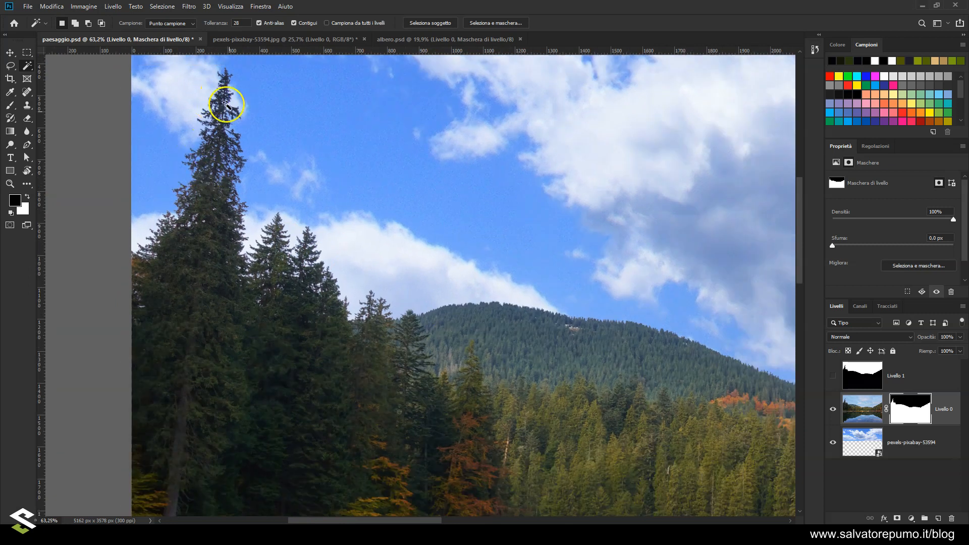
{"action": "scroll", "coordinate": [329, 240], "scroll_direction": "down", "scroll_amount": 5}
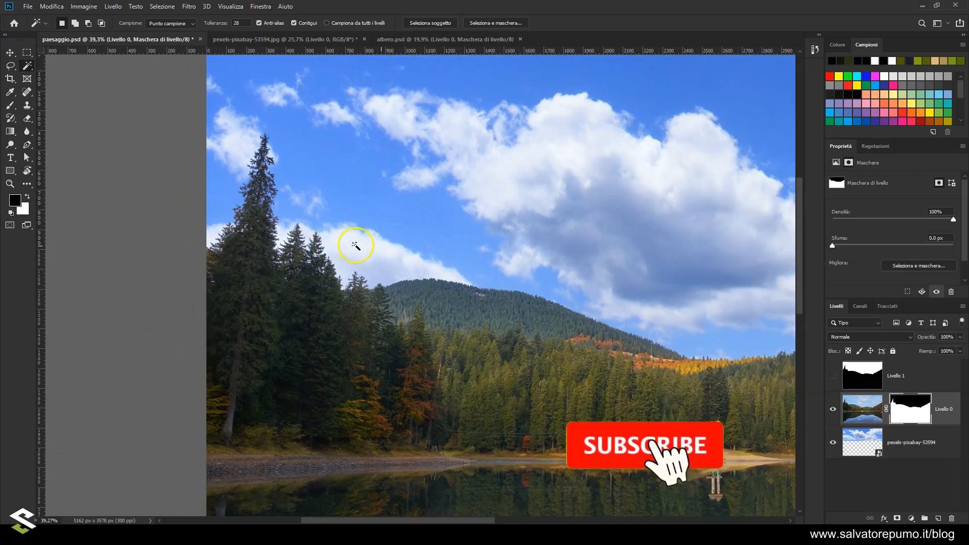
{"action": "scroll", "coordinate": [363, 245], "scroll_direction": "down", "scroll_amount": 3}
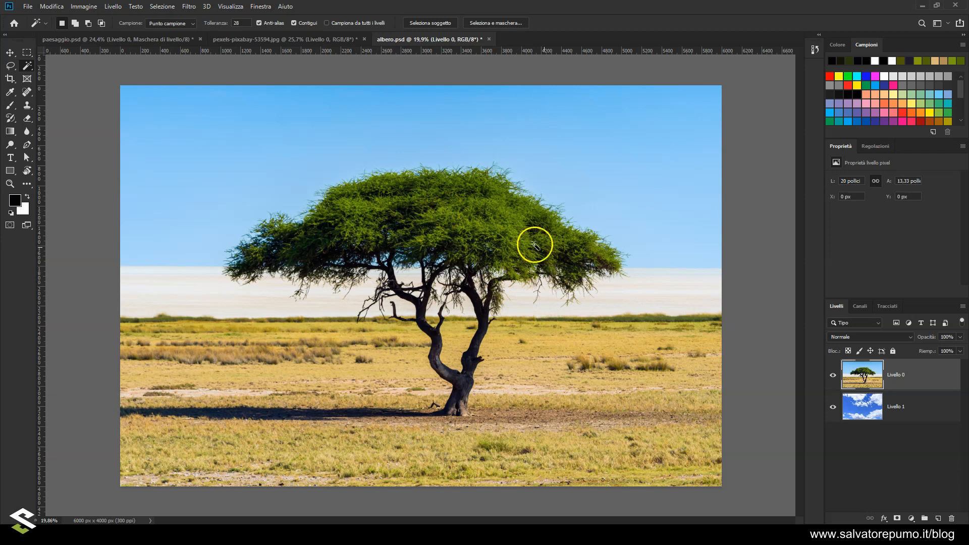
Step: In albero.psd, inspect the blue channel on its own, and return to the RGB composite
{"action": "left_click", "coordinate": [859, 306]}
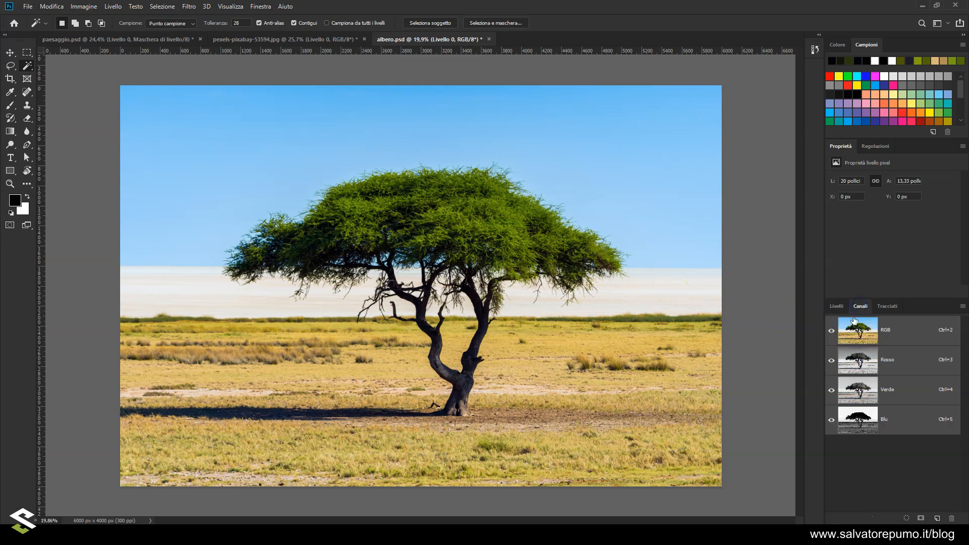
{"action": "left_click", "coordinate": [859, 417]}
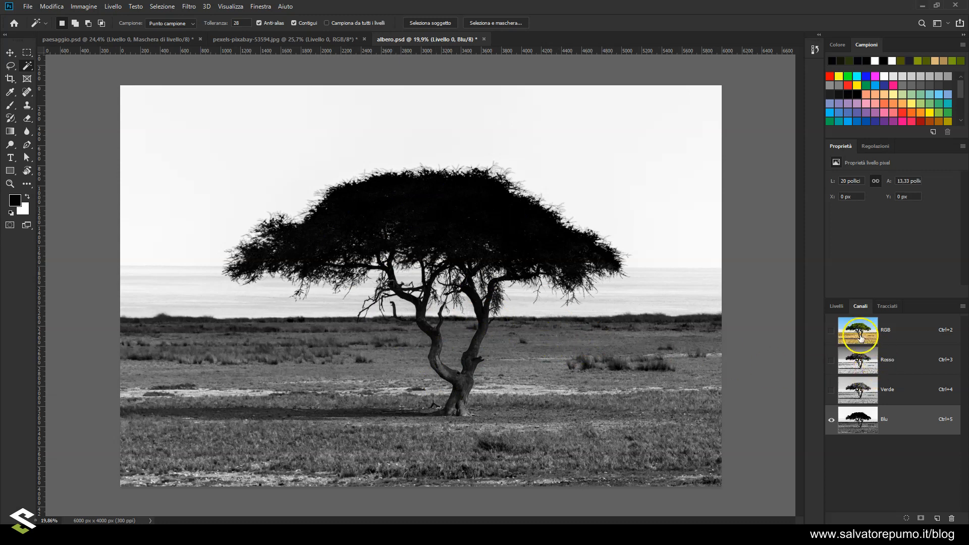
{"action": "left_click", "coordinate": [860, 334]}
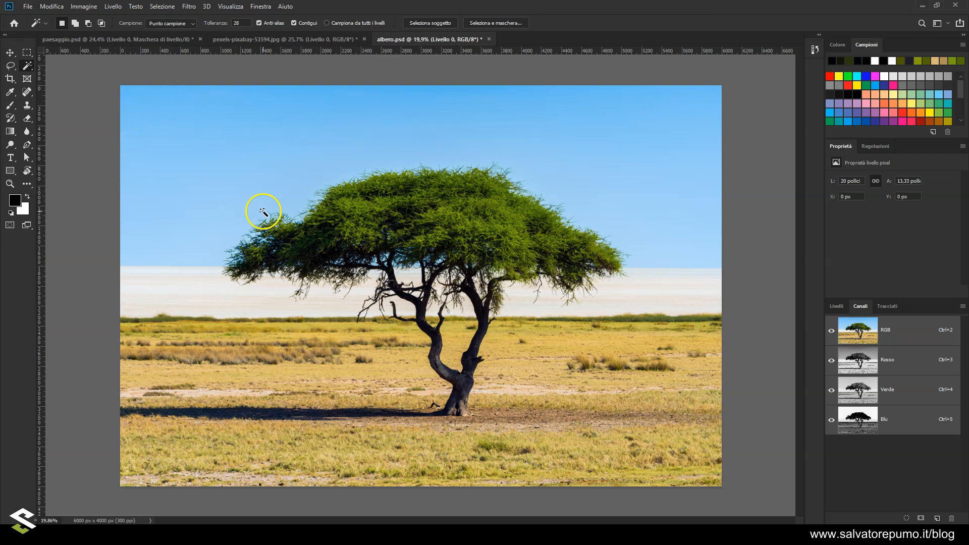
Step: Start a Color Range selection from sampled colors, sampling the tree's bright foliage and adding further green tones from the crown
{"action": "left_click", "coordinate": [157, 7]}
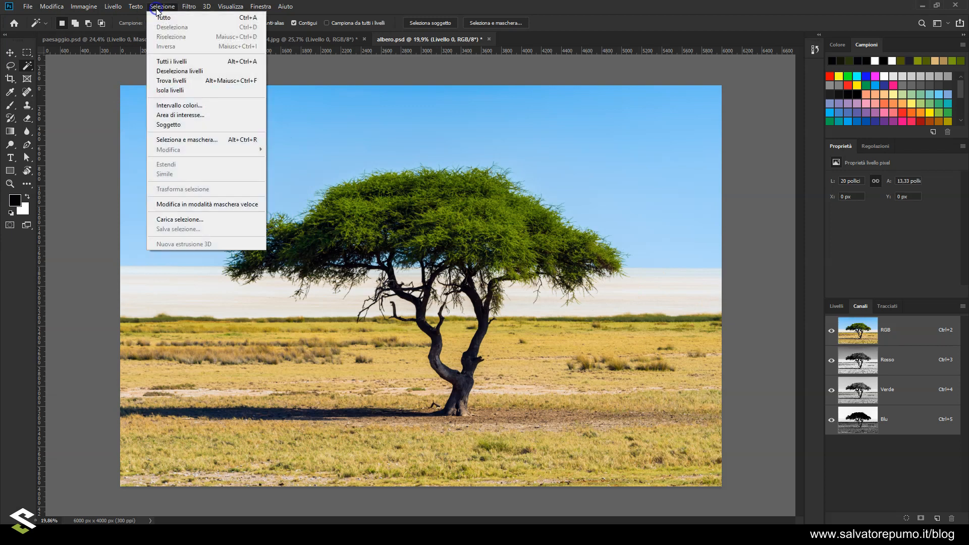
{"action": "left_click", "coordinate": [182, 106]}
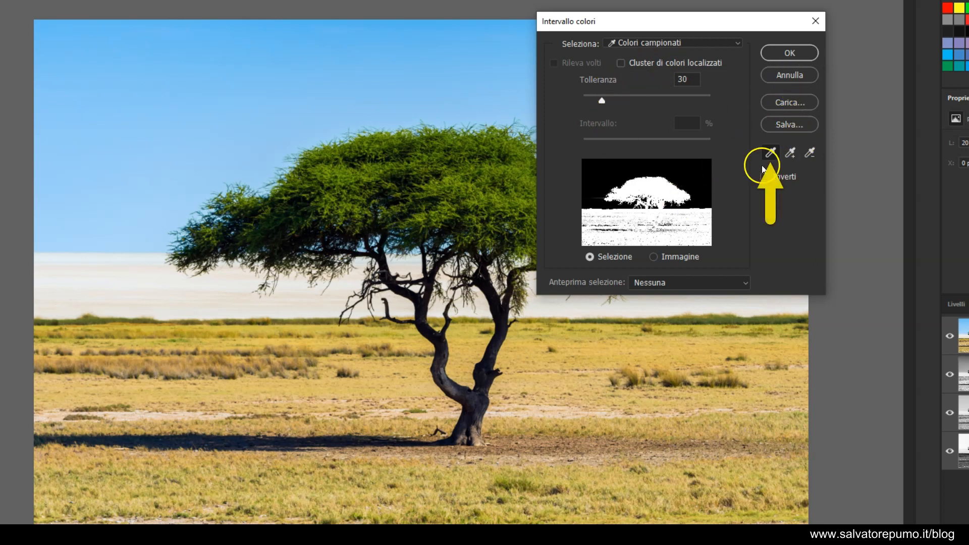
{"action": "left_click", "coordinate": [359, 174]}
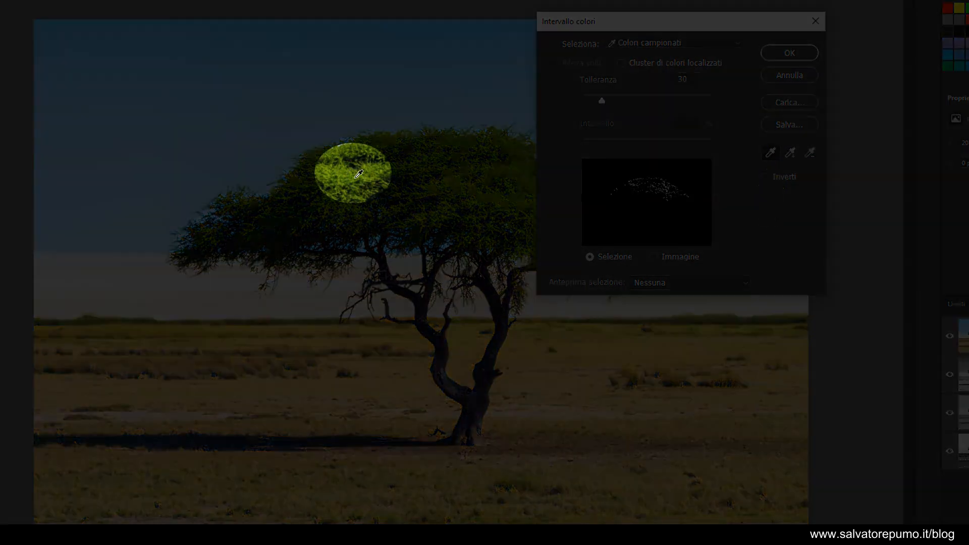
{"action": "left_click", "coordinate": [781, 152]}
{"action": "left_click", "coordinate": [450, 156]}
{"action": "left_click", "coordinate": [483, 176]}
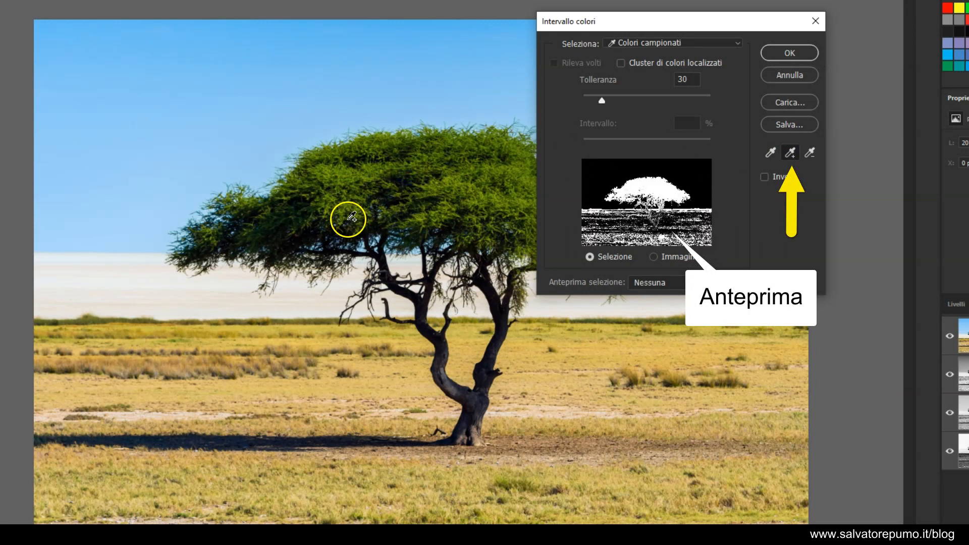
Step: Add the dark tones of the tree's branches and trunk to the Color Range samples
{"action": "left_click", "coordinate": [378, 253]}
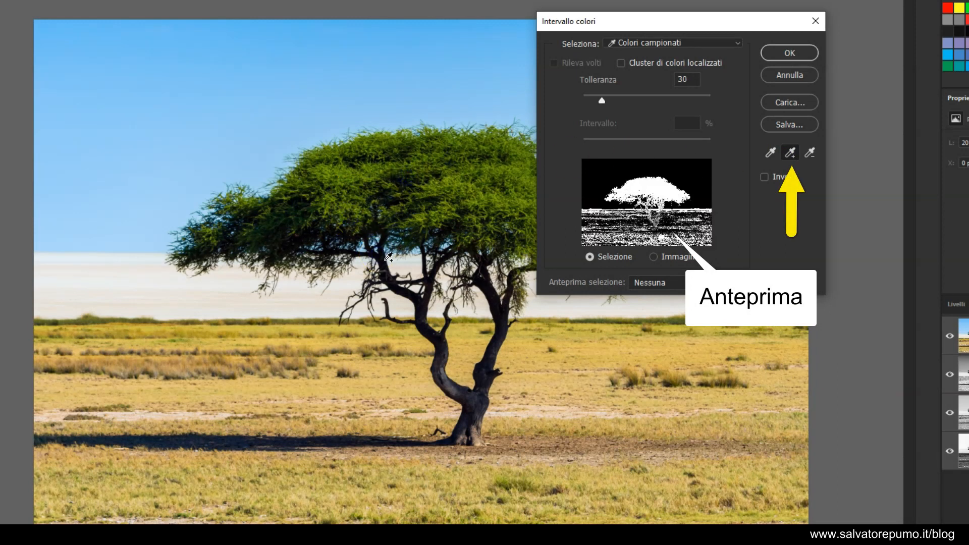
{"action": "left_click", "coordinate": [396, 292]}
{"action": "left_click", "coordinate": [426, 321]}
{"action": "left_click", "coordinate": [444, 350]}
{"action": "left_click", "coordinate": [444, 362]}
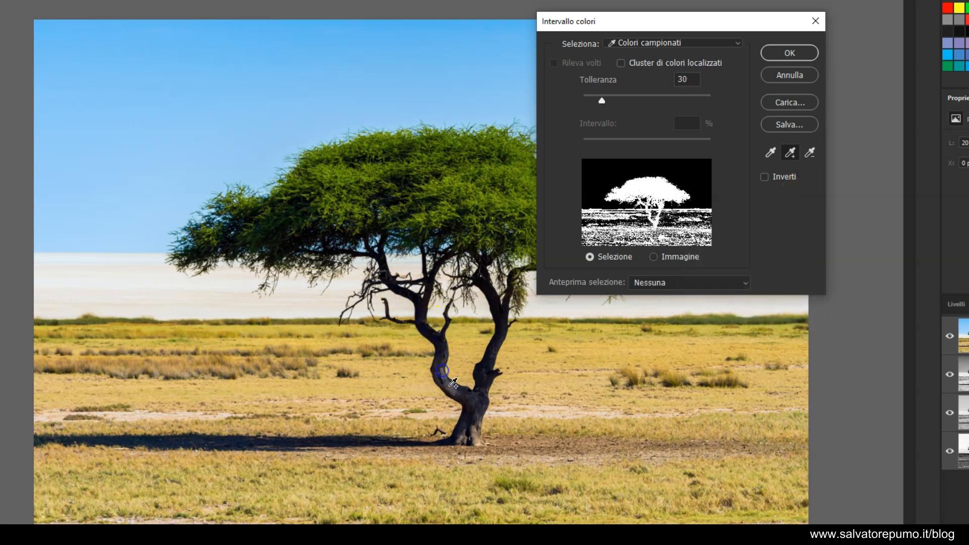
{"action": "left_click", "coordinate": [492, 400]}
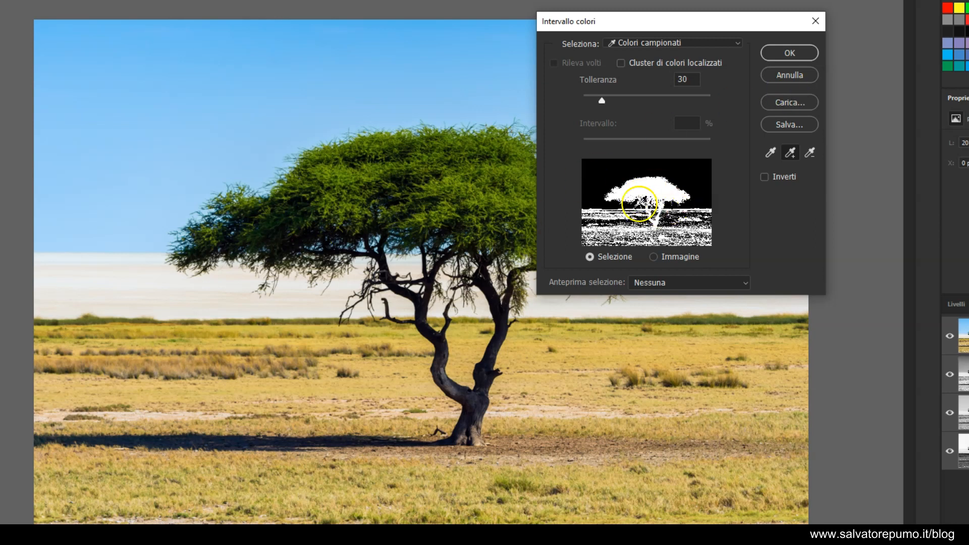
Step: Add two more crown samples, set the Color Range tolerance to 35, and apply the selection
{"action": "left_click", "coordinate": [431, 199]}
{"action": "left_click", "coordinate": [406, 170]}
{"action": "left_click", "coordinate": [632, 64]}
{"action": "left_click", "coordinate": [624, 62]}
{"action": "mouse_move", "coordinate": [600, 101]}
{"action": "left_mouse_down"}
{"action": "mouse_move", "coordinate": [616, 99]}
{"action": "mouse_move", "coordinate": [606, 95]}
{"action": "left_mouse_up"}
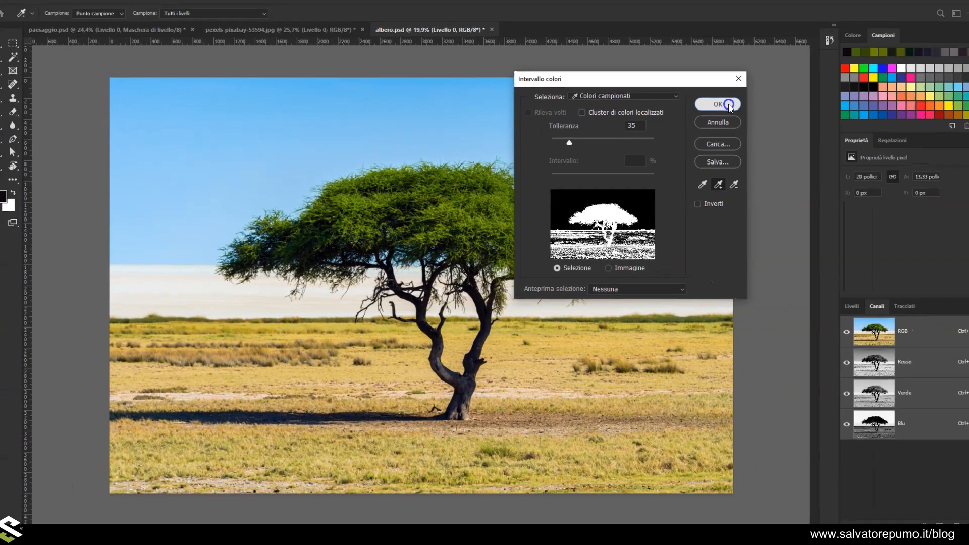
{"action": "left_click", "coordinate": [790, 53]}
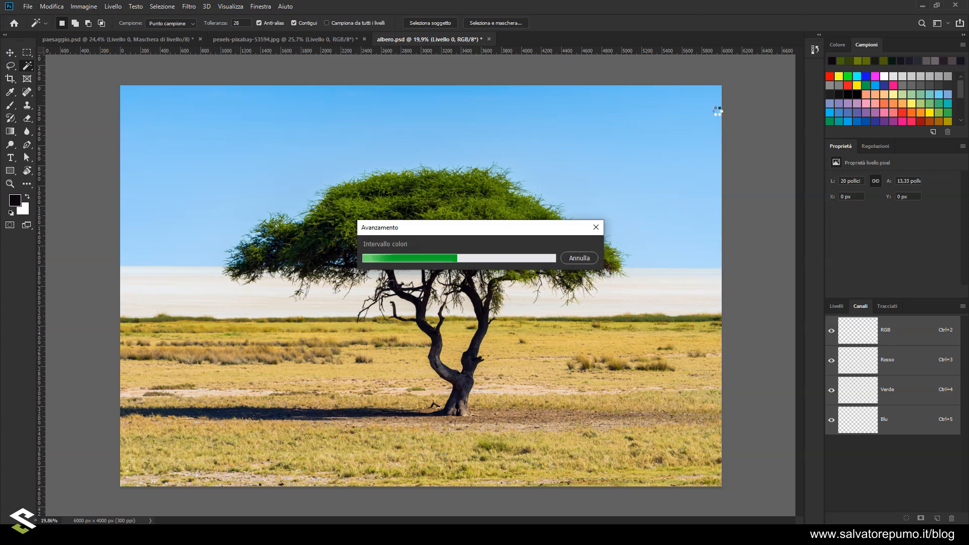
{"action": "scroll", "coordinate": [395, 183], "scroll_direction": "up", "scroll_amount": 5}
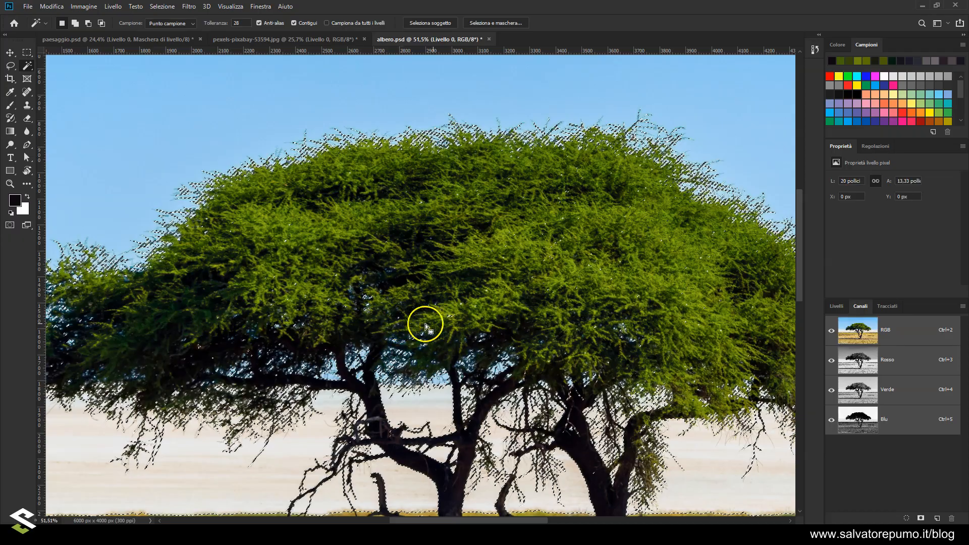
{"action": "scroll", "coordinate": [401, 166], "scroll_direction": "down", "scroll_amount": 5}
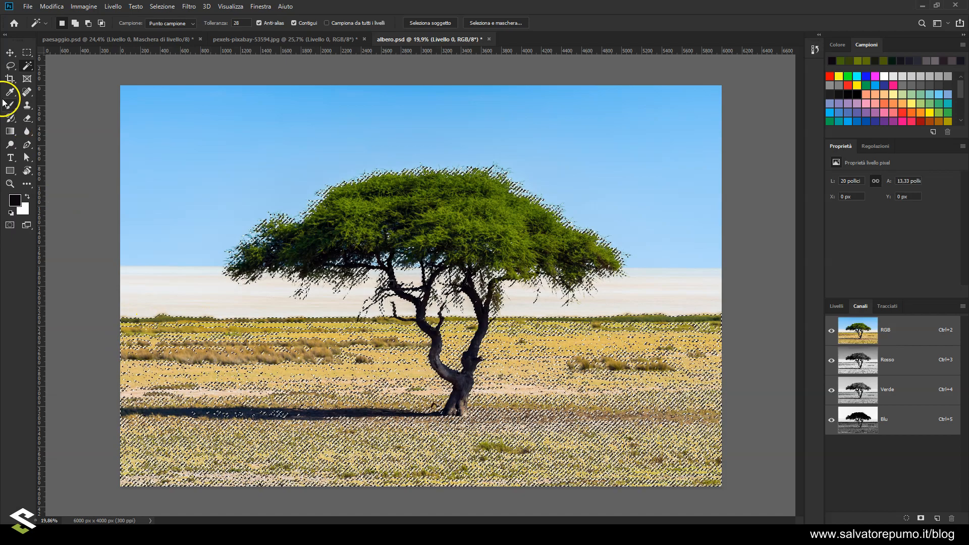
Step: Add the entire ground below the horizon to the selection with the Rectangular Marquee tool
{"action": "left_click_drag", "start_coordinate": [27, 51], "coordinate": [87, 50]}
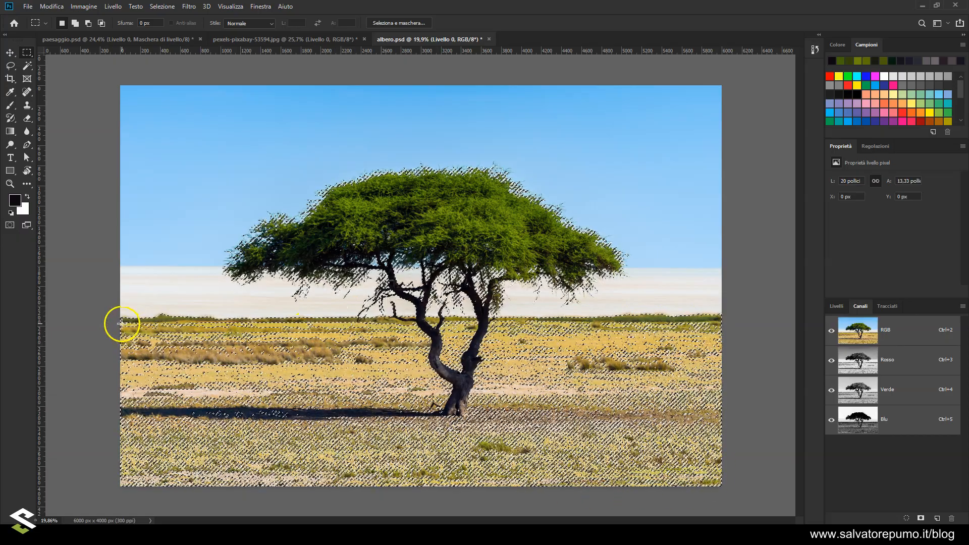
{"action": "left_click", "coordinate": [74, 24]}
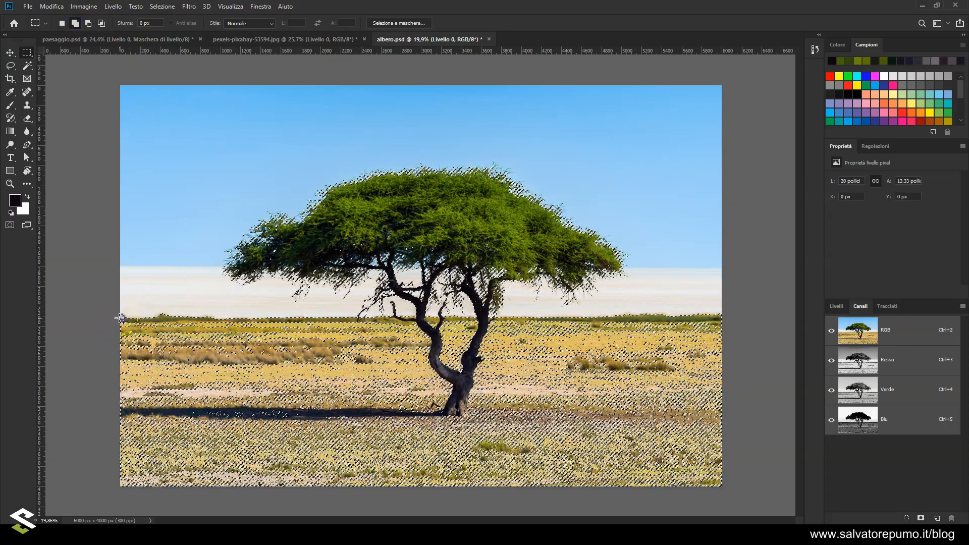
{"action": "left_click_drag", "start_coordinate": [603, 512], "coordinate": [605, 512]}
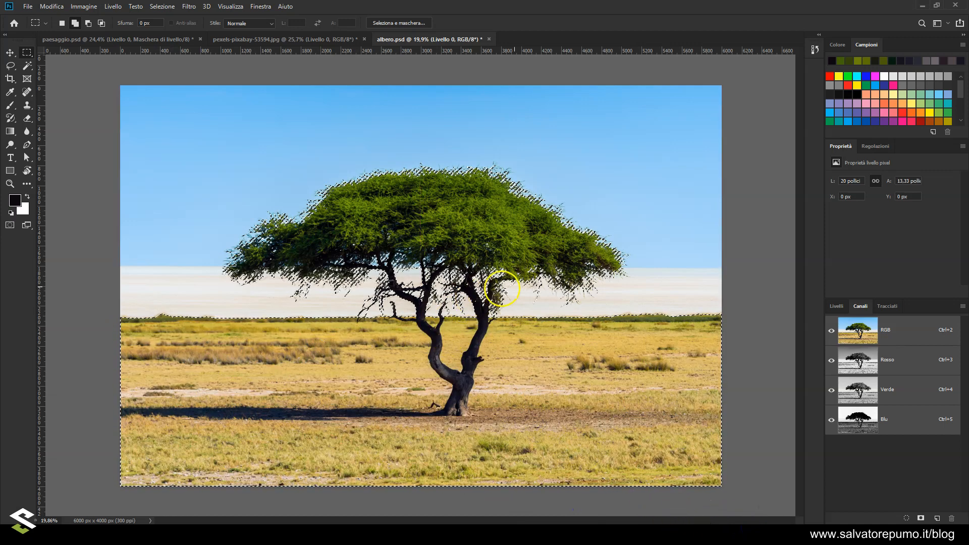
{"action": "scroll", "coordinate": [464, 282], "scroll_direction": "up", "scroll_amount": 2}
{"action": "scroll", "coordinate": [299, 259], "scroll_direction": "up", "scroll_amount": 2}
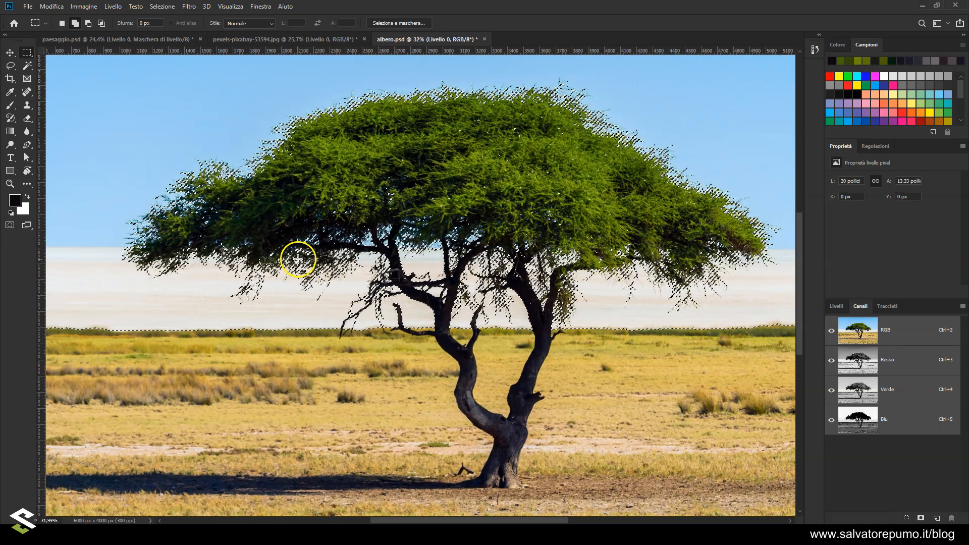
{"action": "scroll", "coordinate": [424, 275], "scroll_direction": "up", "scroll_amount": 4}
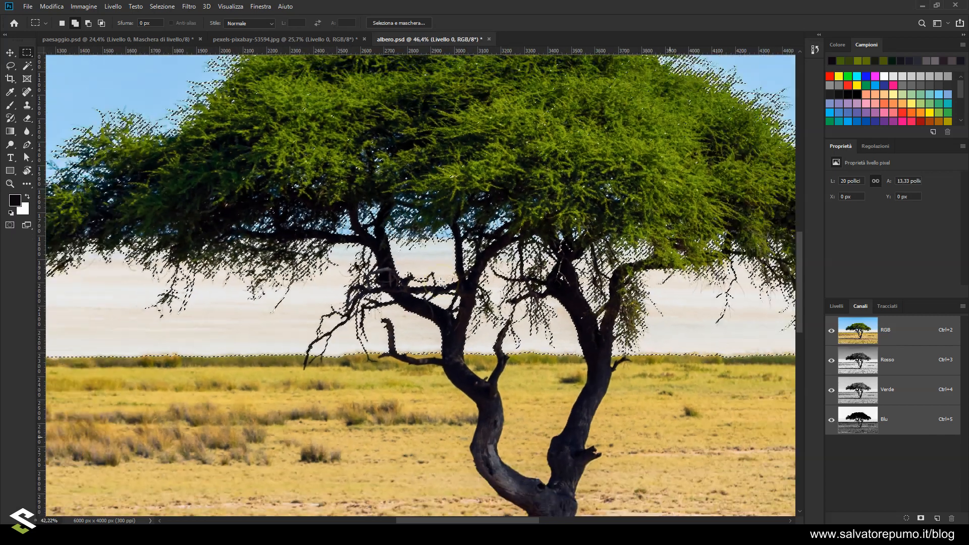
{"action": "key", "text": "ctrl+0"}
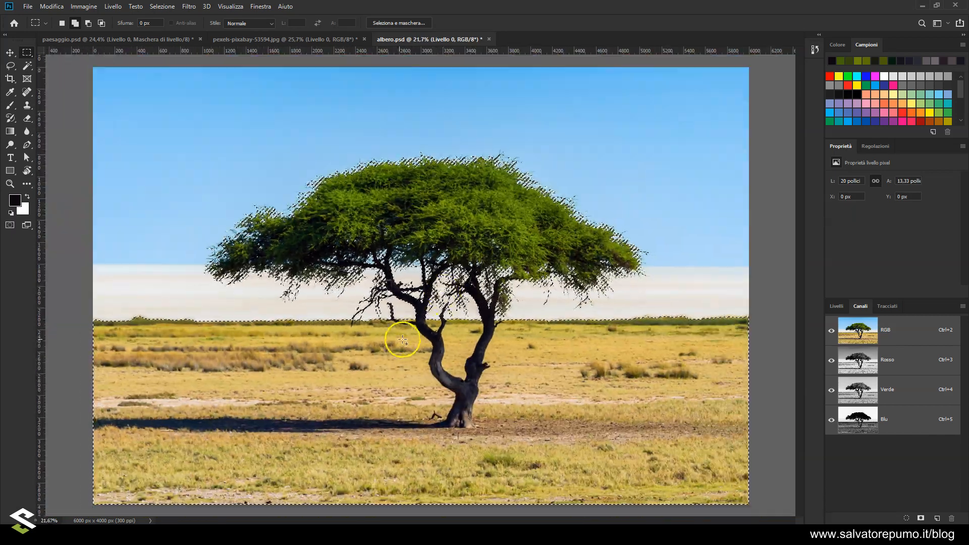
Step: Mask Livello 0 with the tree and ground selection so the cloudy sky layer replaces the original sky
{"action": "left_click", "coordinate": [836, 306]}
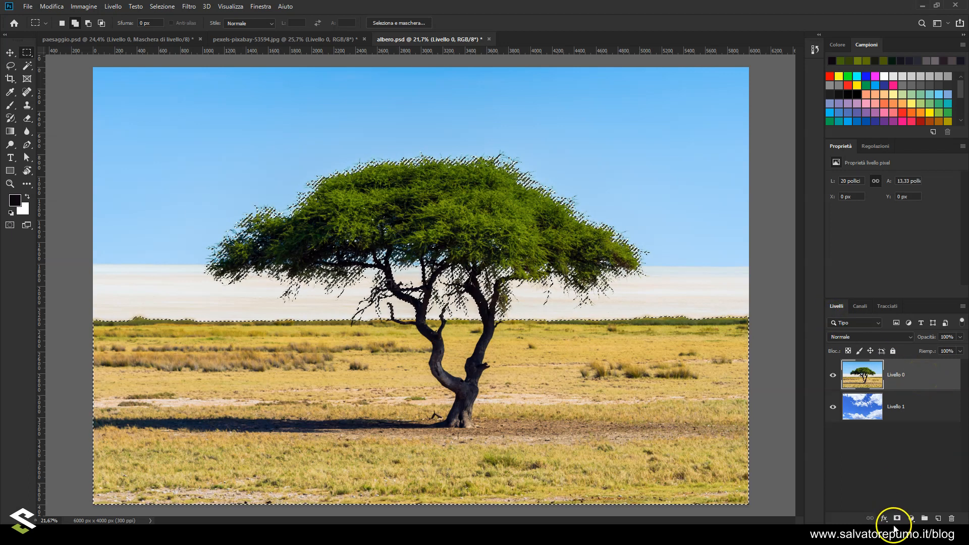
{"action": "left_click", "coordinate": [896, 518]}
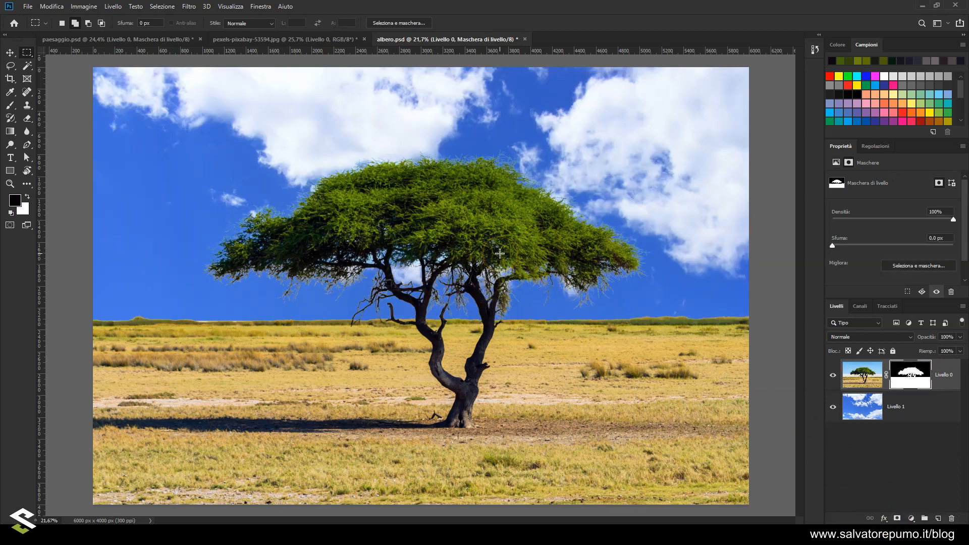
{"action": "scroll", "coordinate": [491, 193], "scroll_direction": "up", "scroll_amount": 1}
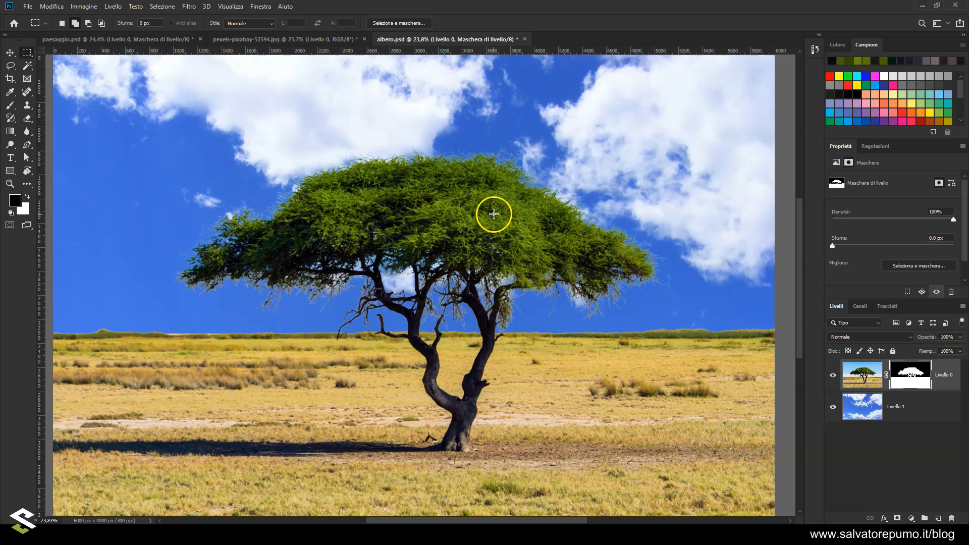
{"action": "scroll", "coordinate": [493, 212], "scroll_direction": "down", "scroll_amount": 3}
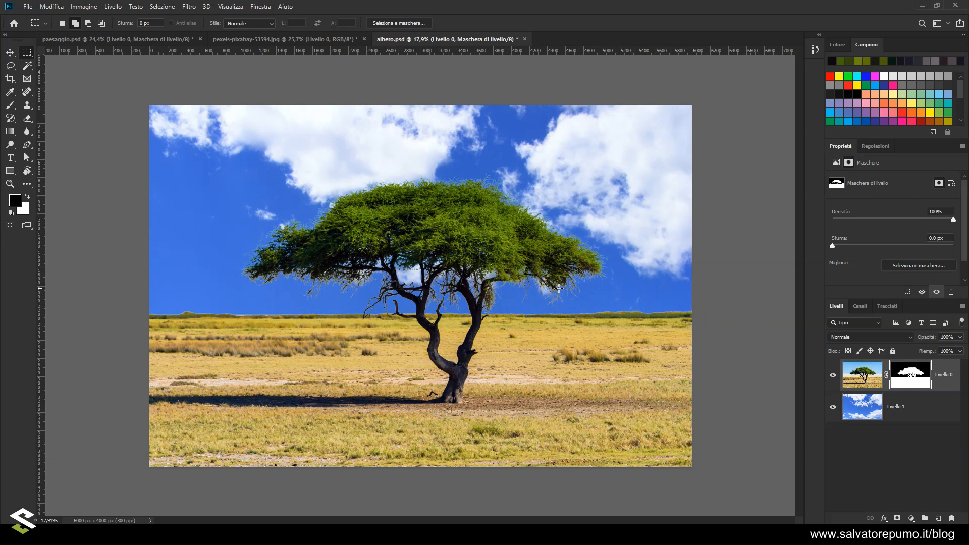
Step: Examine the masked edges of the tree's crown, hanging twigs and branches against the new sky at close range
{"action": "scroll", "coordinate": [244, 172], "scroll_direction": "up", "scroll_amount": 1}
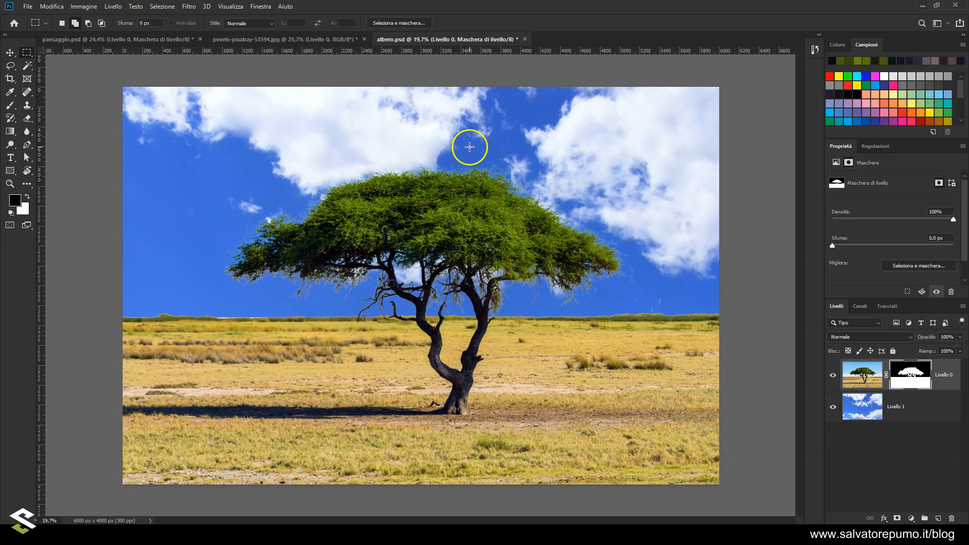
{"action": "scroll", "coordinate": [446, 159], "scroll_direction": "up", "scroll_amount": 4}
{"action": "scroll", "coordinate": [446, 159], "scroll_direction": "up", "scroll_amount": 2}
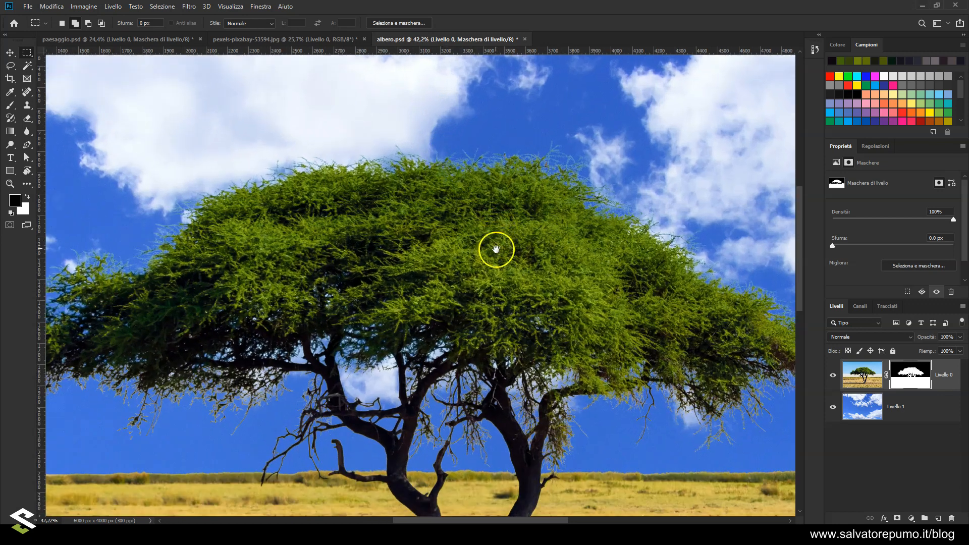
{"action": "scroll", "coordinate": [499, 236], "scroll_direction": "up", "scroll_amount": 2}
{"action": "left_click_drag", "start_coordinate": [500, 236], "coordinate": [479, 159]}
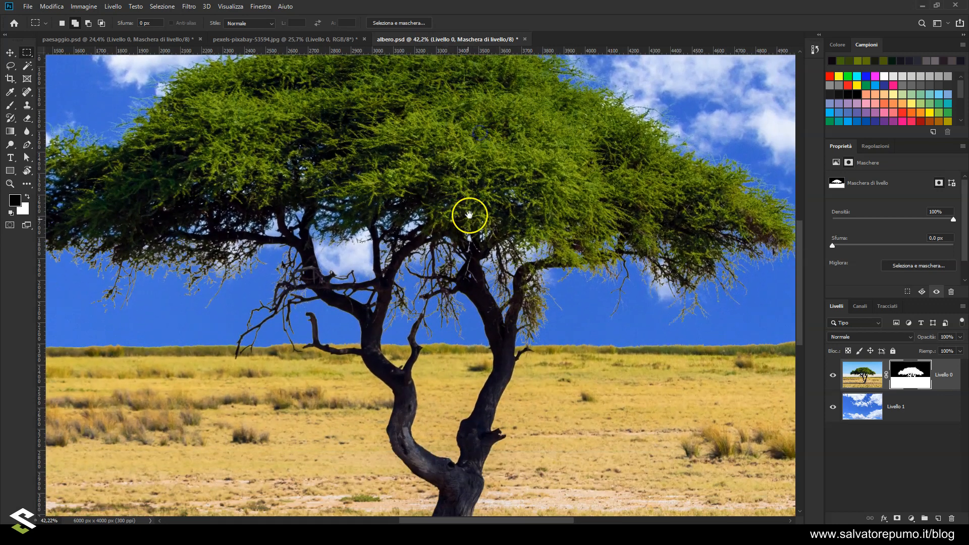
{"action": "left_click_drag", "start_coordinate": [469, 216], "coordinate": [465, 169]}
{"action": "scroll", "coordinate": [205, 260], "scroll_direction": "up", "scroll_amount": 4}
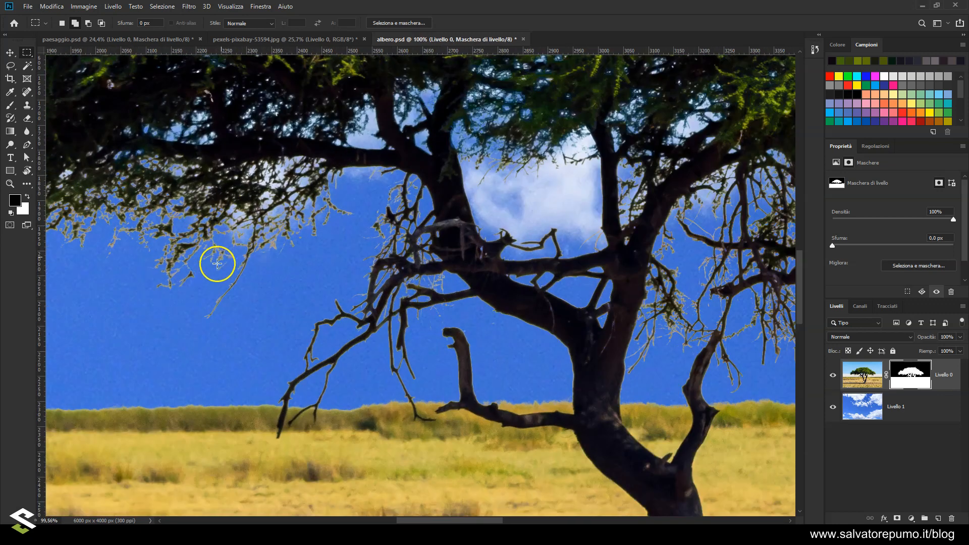
{"action": "scroll", "coordinate": [188, 245], "scroll_direction": "up", "scroll_amount": 4}
{"action": "scroll", "coordinate": [137, 233], "scroll_direction": "down", "scroll_amount": 1}
{"action": "left_click_drag", "start_coordinate": [160, 252], "coordinate": [365, 348]}
{"action": "left_click_drag", "start_coordinate": [508, 331], "coordinate": [435, 368]}
{"action": "scroll", "coordinate": [447, 352], "scroll_direction": "down", "scroll_amount": 3}
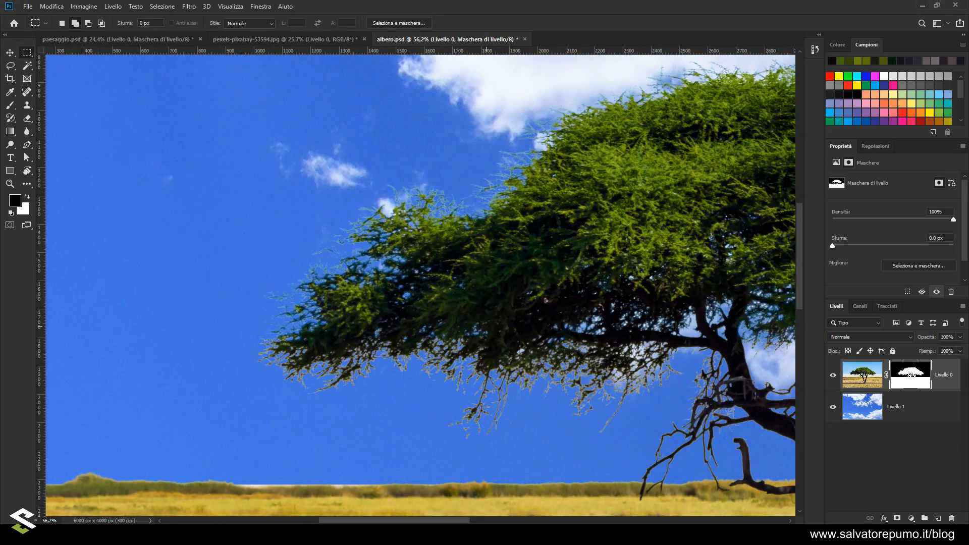
{"action": "scroll", "coordinate": [415, 316], "scroll_direction": "down", "scroll_amount": 4}
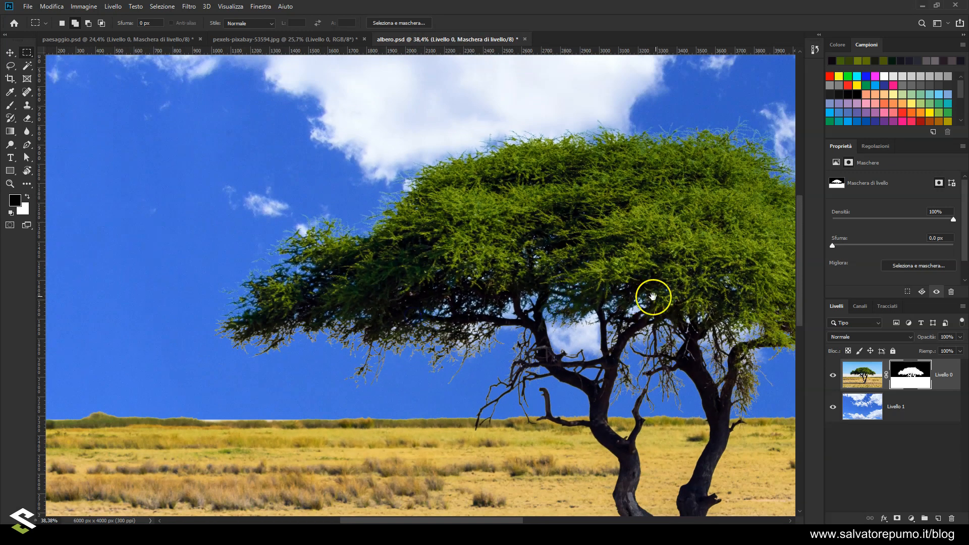
{"action": "scroll", "coordinate": [452, 288], "scroll_direction": "up", "scroll_amount": 2}
{"action": "scroll", "coordinate": [452, 286], "scroll_direction": "down", "scroll_amount": 1}
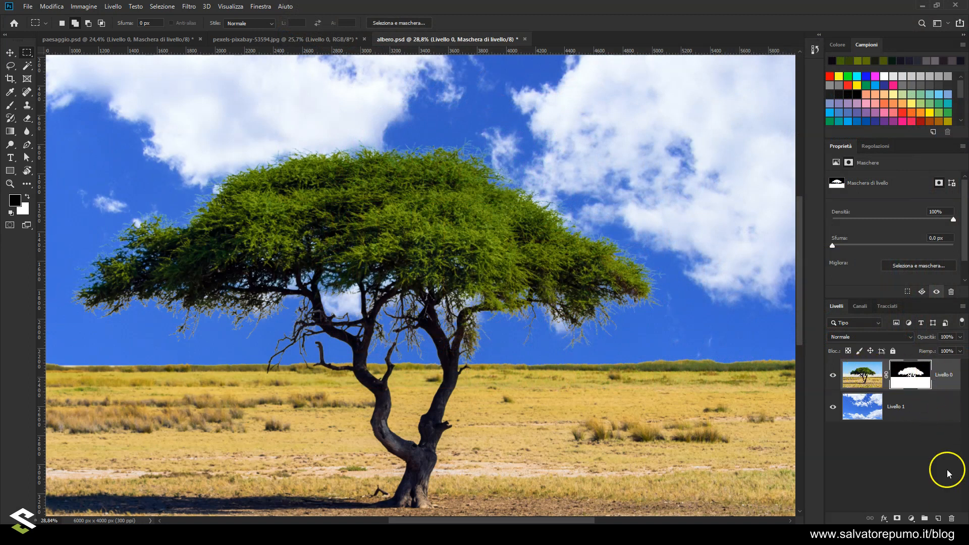
Step: Add a new layer above Livello 0, set its blend mode to Colore, and clip it to Livello 0
{"action": "left_click", "coordinate": [937, 518]}
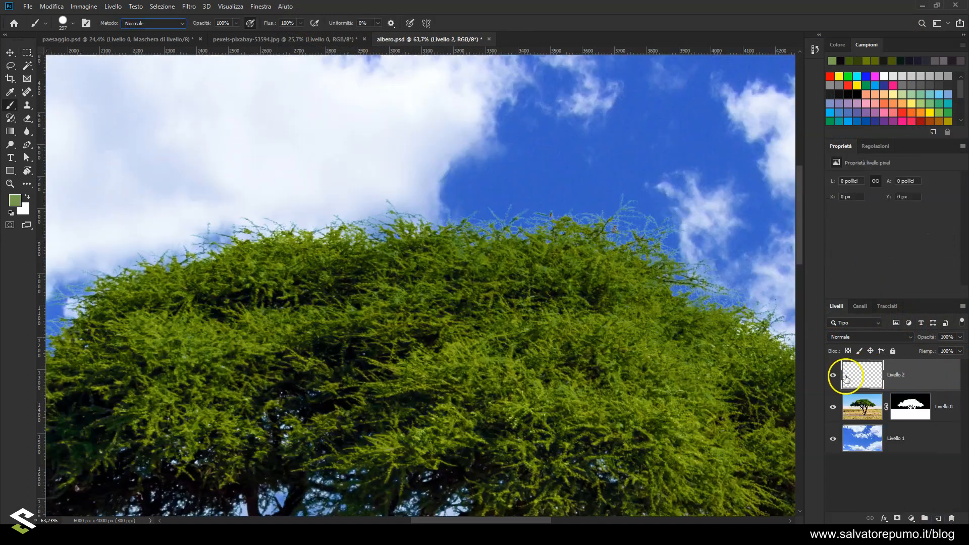
{"action": "left_click", "coordinate": [848, 339]}
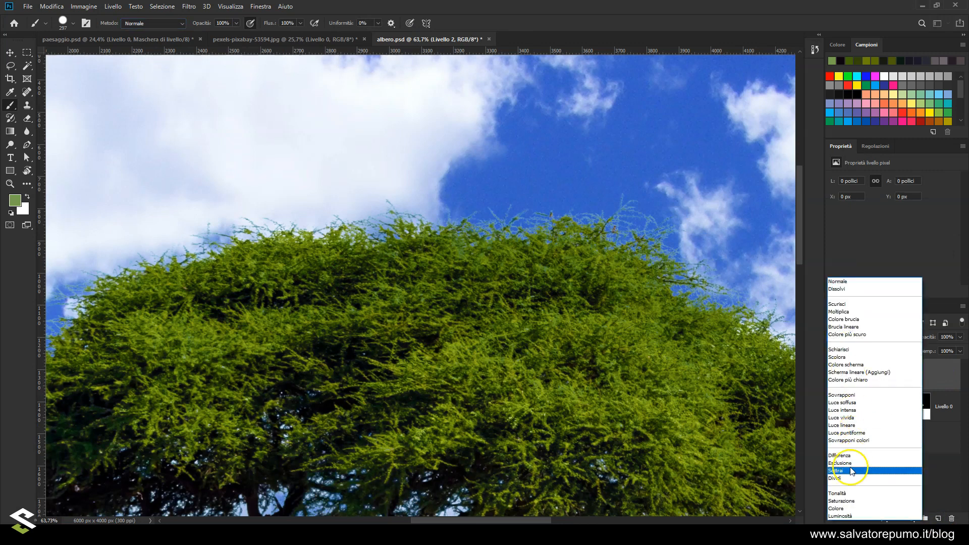
{"action": "left_click", "coordinate": [840, 507]}
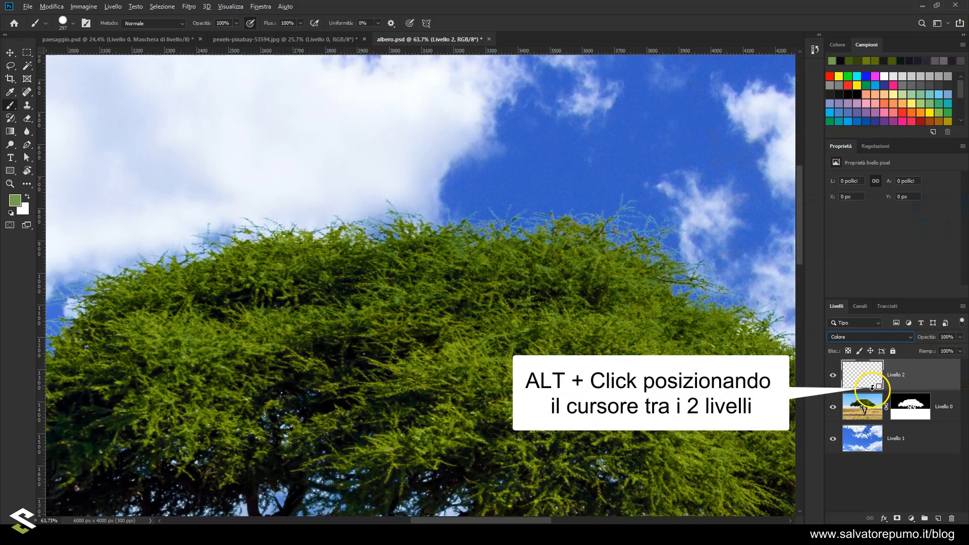
{"action": "left_click", "coordinate": [873, 387], "text": "alt"}
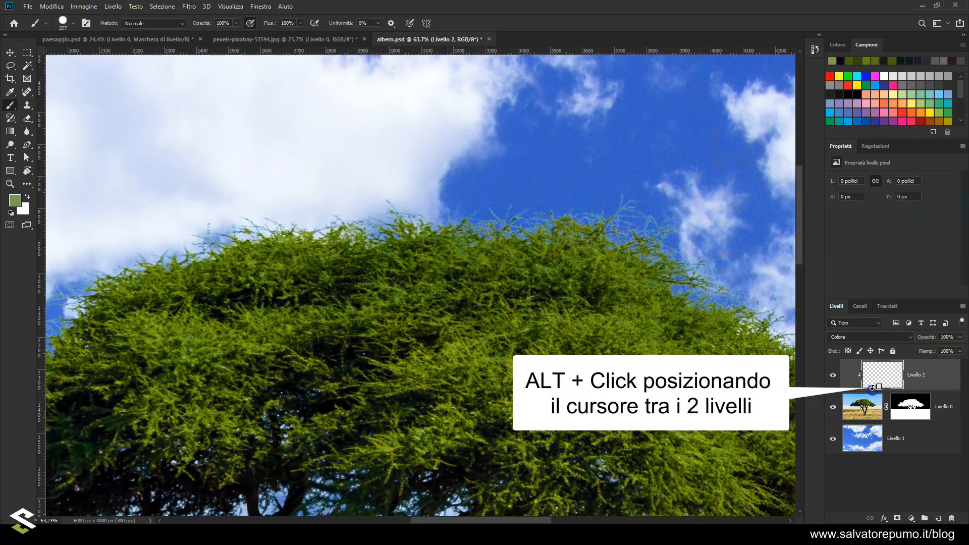
{"action": "left_click", "coordinate": [868, 386]}
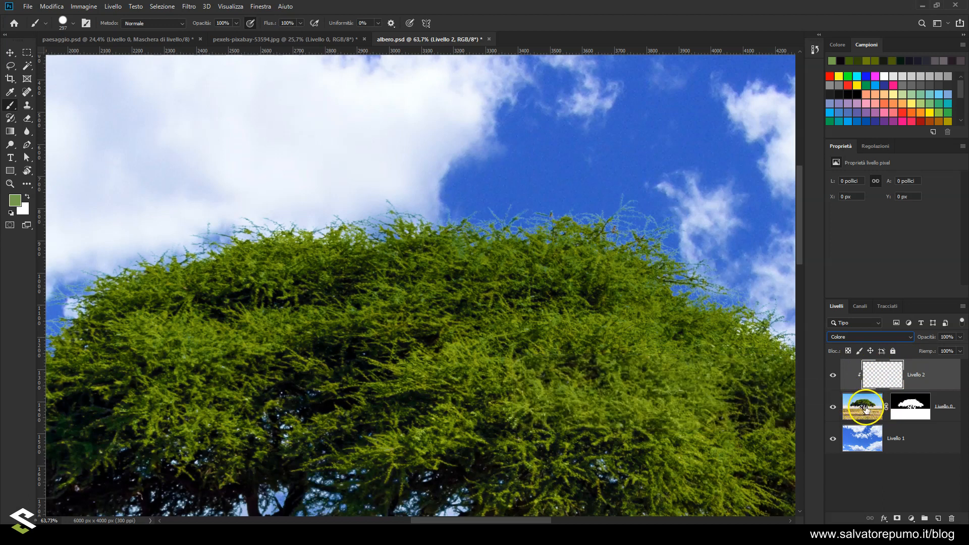
Step: Sample a foliage green (90a700) from the crown as the foreground color and activate the Brush tool
{"action": "scroll", "coordinate": [259, 192], "scroll_direction": "up", "scroll_amount": 5}
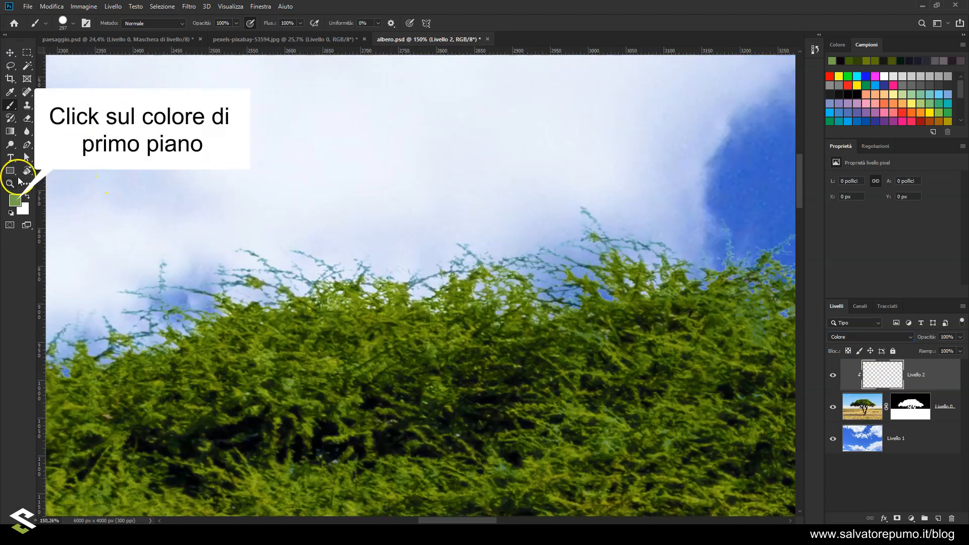
{"action": "left_click", "coordinate": [15, 202]}
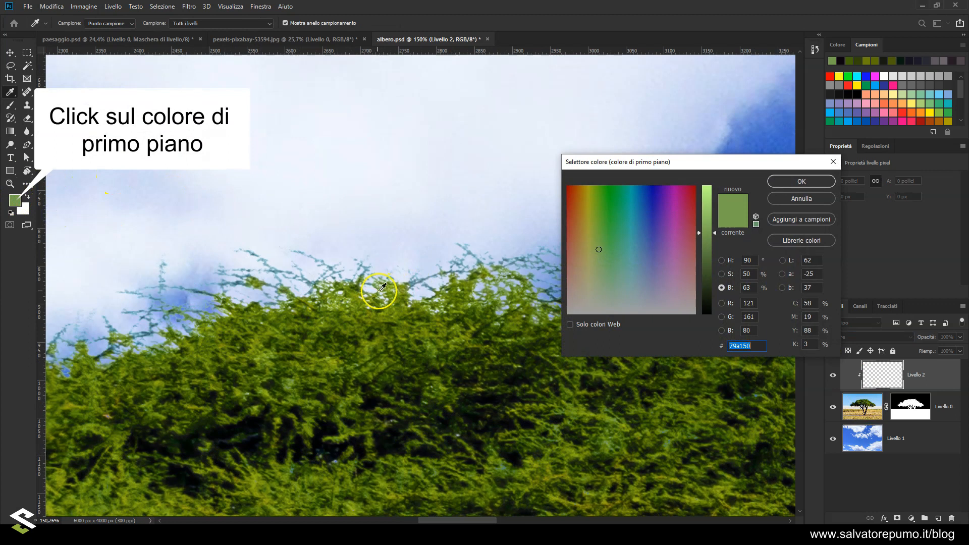
{"action": "left_click", "coordinate": [357, 292]}
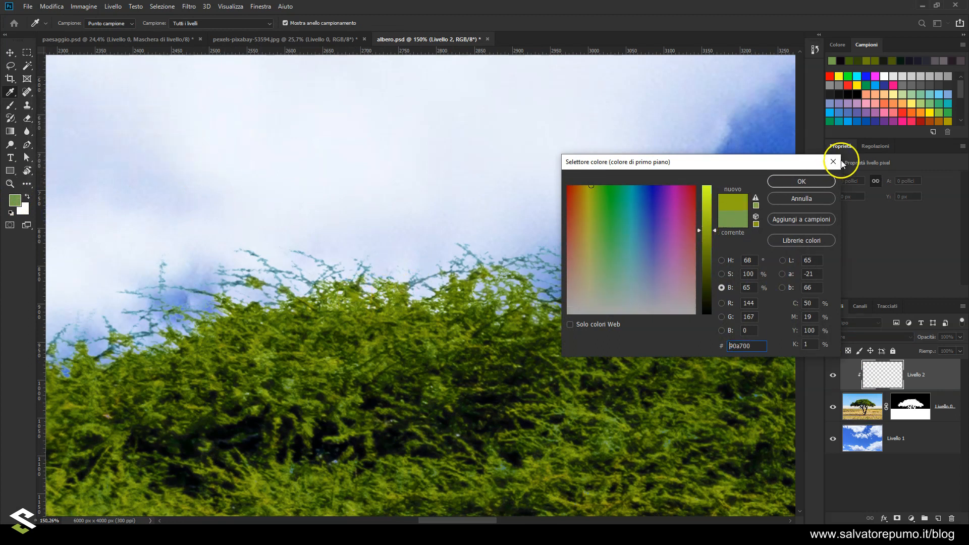
{"action": "left_click", "coordinate": [802, 181]}
{"action": "key", "text": "b"}
Step: Paint the sampled green over the bluish leaf fringes along the crown's upper and right-hand edges on Livello 2
{"action": "scroll", "coordinate": [513, 227], "scroll_direction": "down", "scroll_amount": 4}
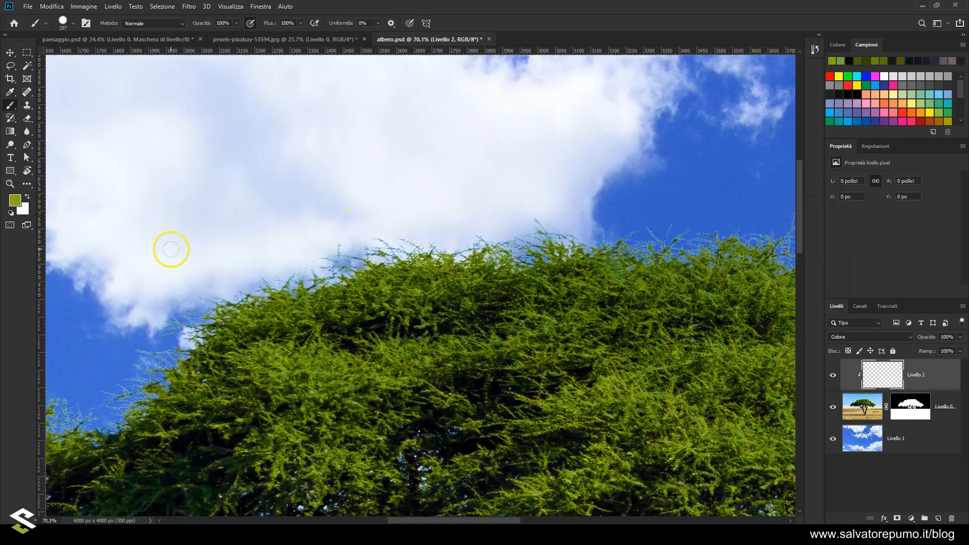
{"action": "mouse_move", "coordinate": [174, 284]}
{"action": "left_mouse_down"}
{"action": "mouse_move", "coordinate": [230, 269]}
{"action": "mouse_move", "coordinate": [452, 218]}
{"action": "left_mouse_up"}
{"action": "left_click_drag", "start_coordinate": [600, 346], "coordinate": [393, 334]}
{"action": "mouse_move", "coordinate": [333, 234]}
{"action": "left_mouse_down"}
{"action": "mouse_move", "coordinate": [380, 207]}
{"action": "mouse_move", "coordinate": [630, 226]}
{"action": "left_mouse_up"}
{"action": "left_click_drag", "start_coordinate": [591, 232], "coordinate": [348, 154]}
{"action": "mouse_move", "coordinate": [483, 209]}
{"action": "left_mouse_down"}
{"action": "mouse_move", "coordinate": [510, 237]}
{"action": "mouse_move", "coordinate": [644, 300]}
{"action": "mouse_move", "coordinate": [429, 81]}
{"action": "left_mouse_up"}
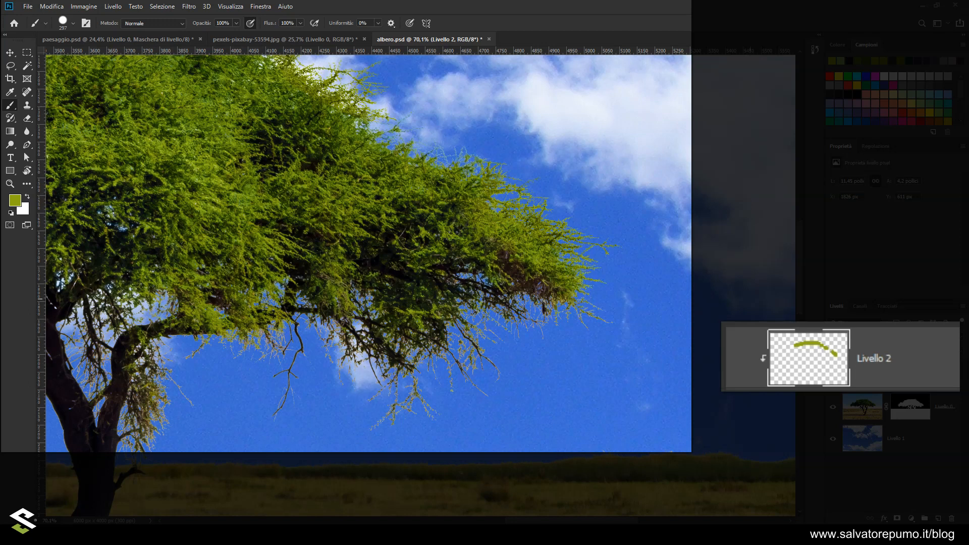
{"action": "scroll", "coordinate": [552, 324], "scroll_direction": "down", "scroll_amount": 2}
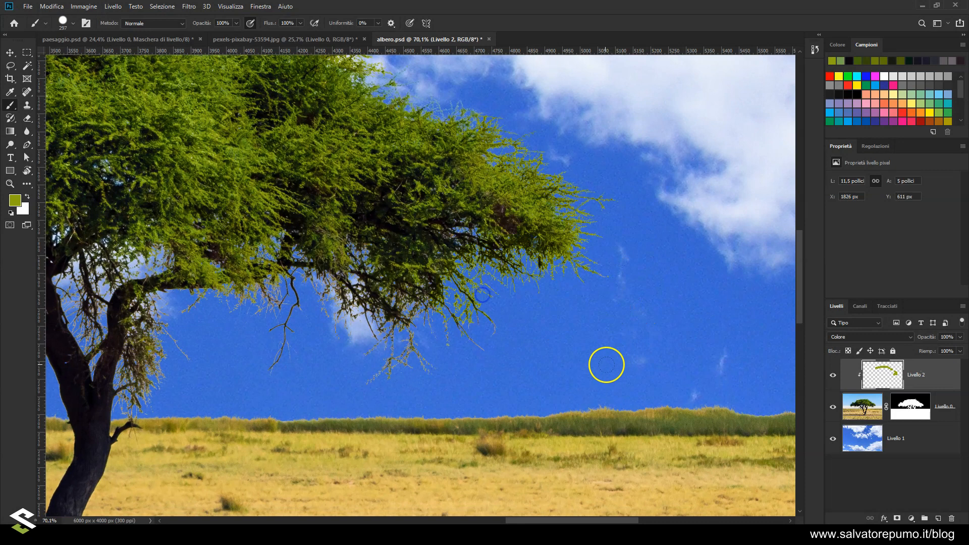
{"action": "left_click", "coordinate": [481, 308]}
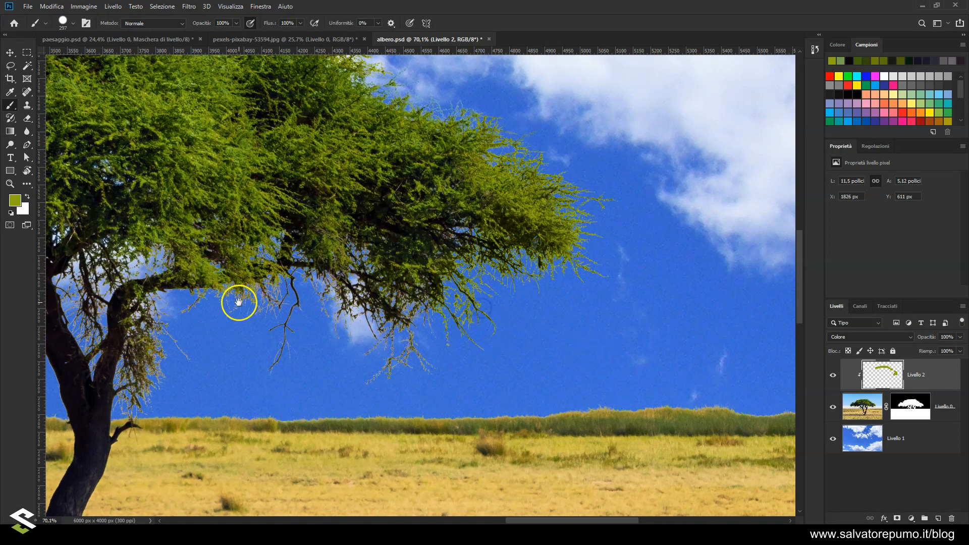
Step: Paint the same green along the crown's left-hand edge to cover its remaining bluish fringes
{"action": "scroll", "coordinate": [320, 335], "scroll_direction": "down", "scroll_amount": 2}
{"action": "left_click_drag", "start_coordinate": [406, 247], "coordinate": [754, 331]}
{"action": "left_click_drag", "start_coordinate": [338, 280], "coordinate": [394, 274]}
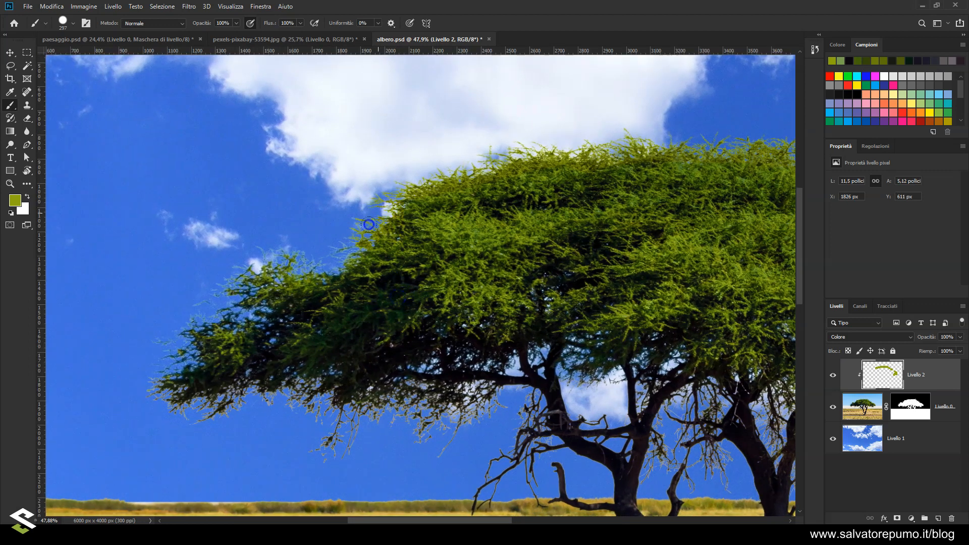
{"action": "mouse_move", "coordinate": [279, 265]}
{"action": "left_mouse_down"}
{"action": "mouse_move", "coordinate": [252, 268]}
{"action": "mouse_move", "coordinate": [352, 235]}
{"action": "left_mouse_up"}
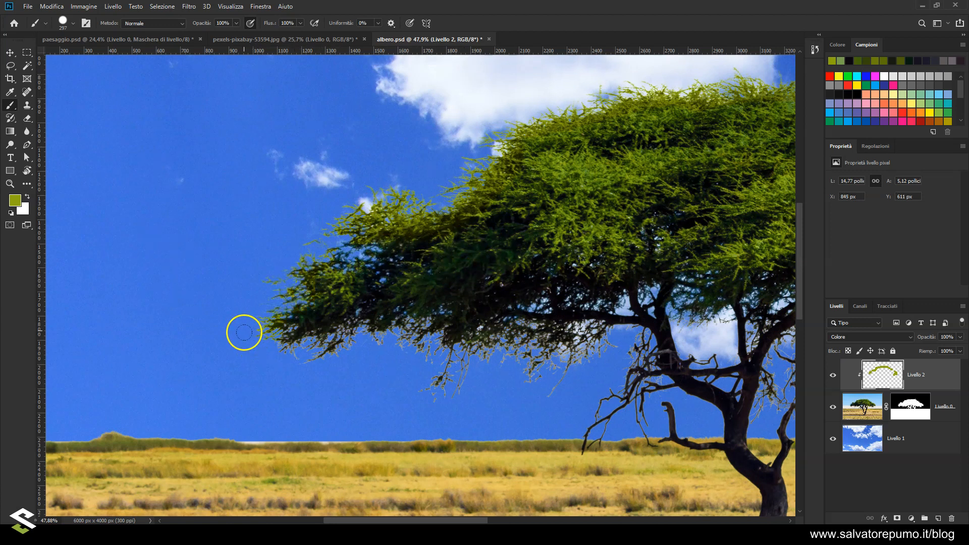
{"action": "left_click_drag", "start_coordinate": [597, 242], "coordinate": [381, 362]}
{"action": "key", "text": "ctrl+r"}
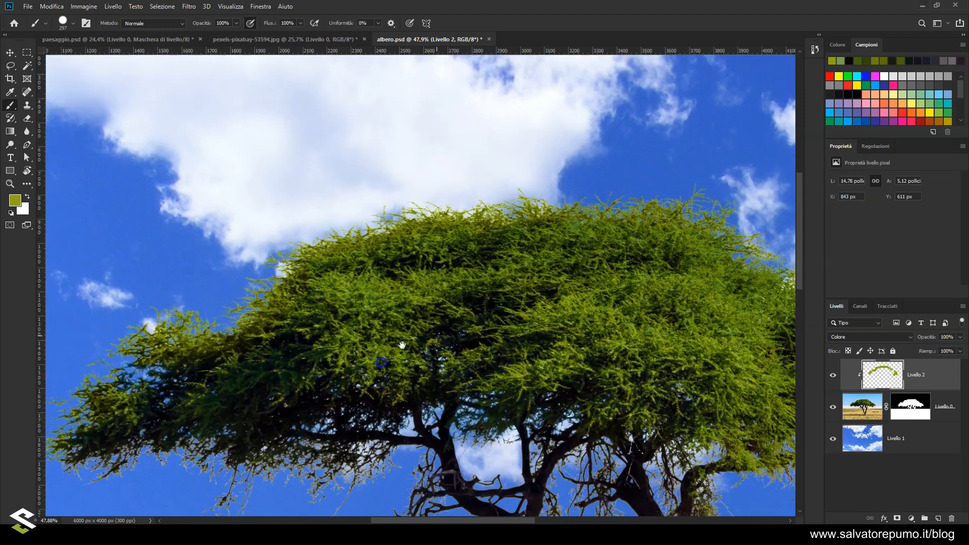
{"action": "scroll", "coordinate": [618, 335], "scroll_direction": "down", "scroll_amount": 4}
{"action": "scroll", "coordinate": [482, 292], "scroll_direction": "down", "scroll_amount": 1}
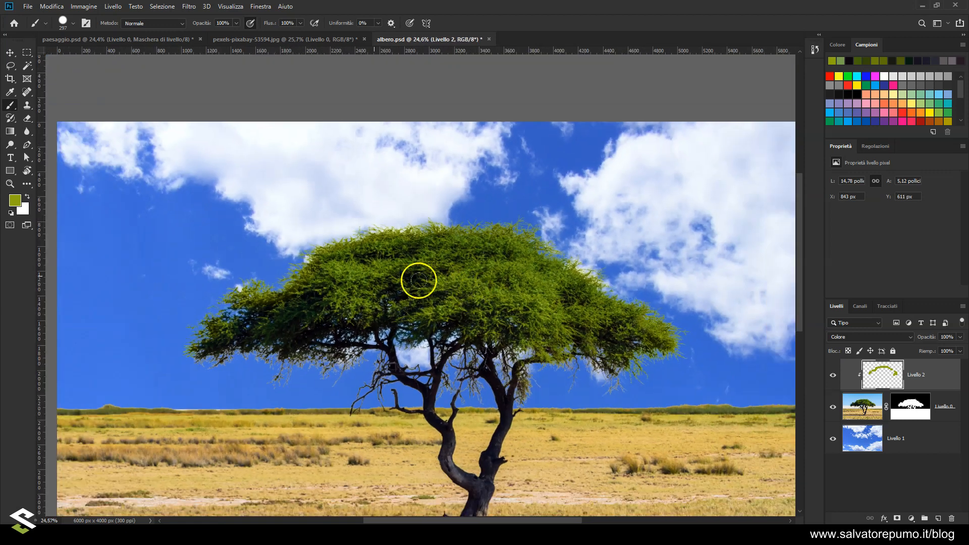
{"action": "key", "text": "ctrl+r"}
Step: Sample a near-black tone (0b0511) from the tree's branches as the foreground color
{"action": "scroll", "coordinate": [383, 289], "scroll_direction": "up", "scroll_amount": 6}
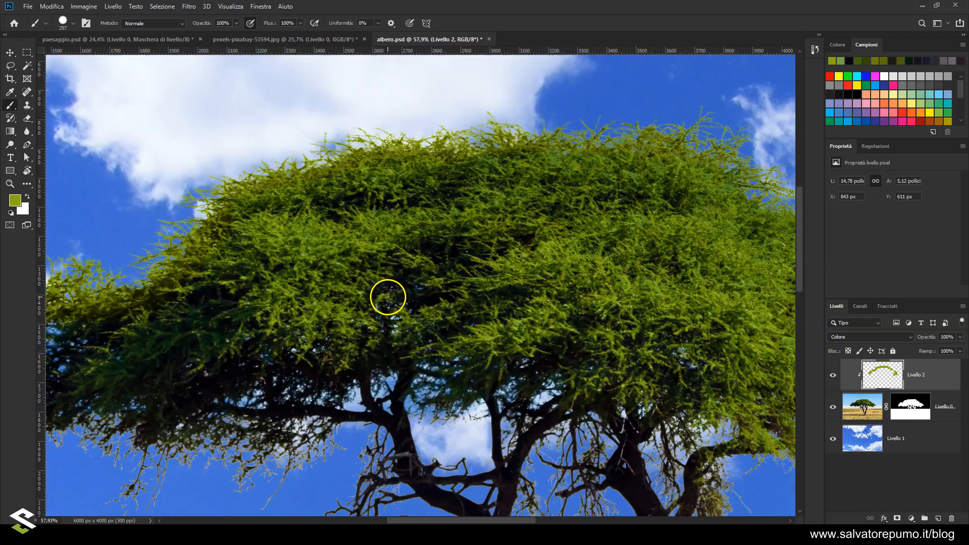
{"action": "left_click_drag", "start_coordinate": [372, 294], "coordinate": [413, 212]}
{"action": "scroll", "coordinate": [442, 282], "scroll_direction": "up", "scroll_amount": 4}
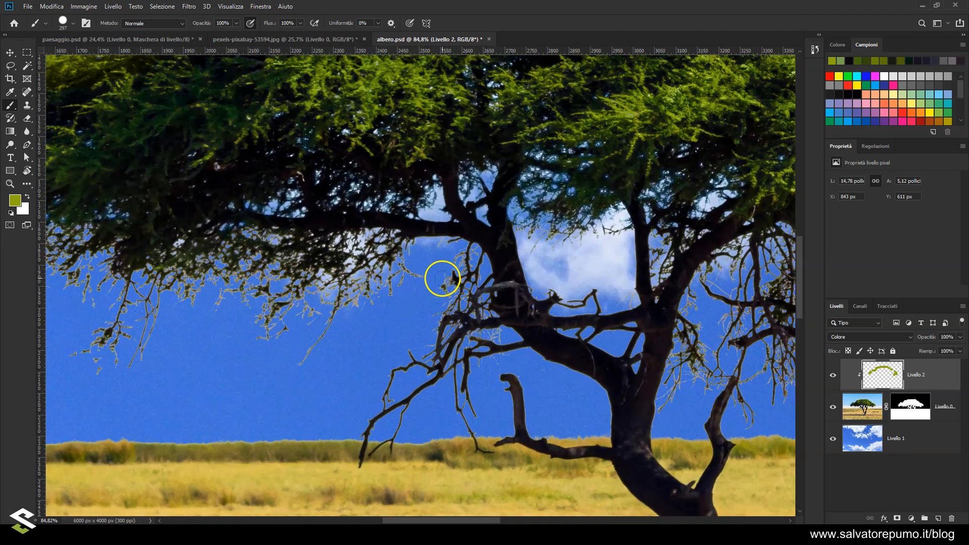
{"action": "left_click", "coordinate": [15, 201]}
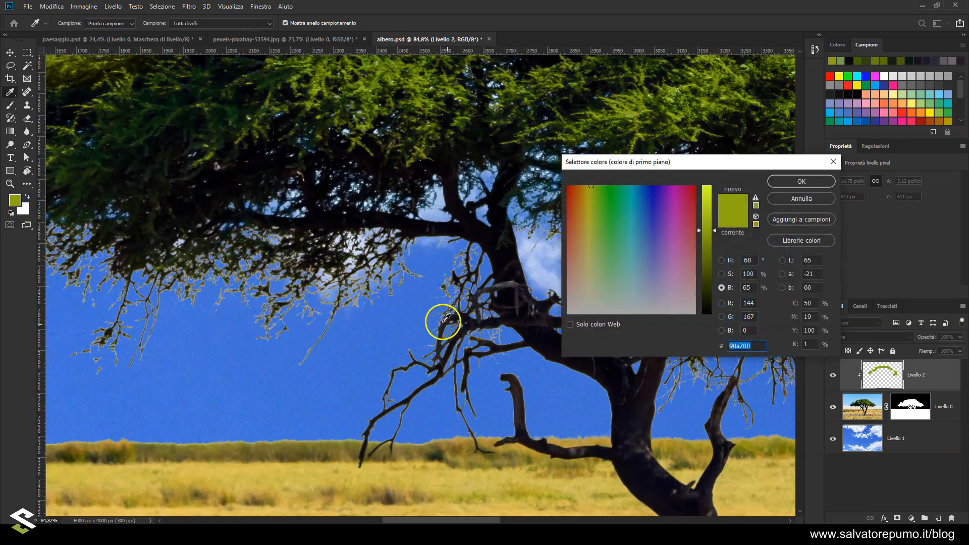
{"action": "left_click", "coordinate": [530, 334]}
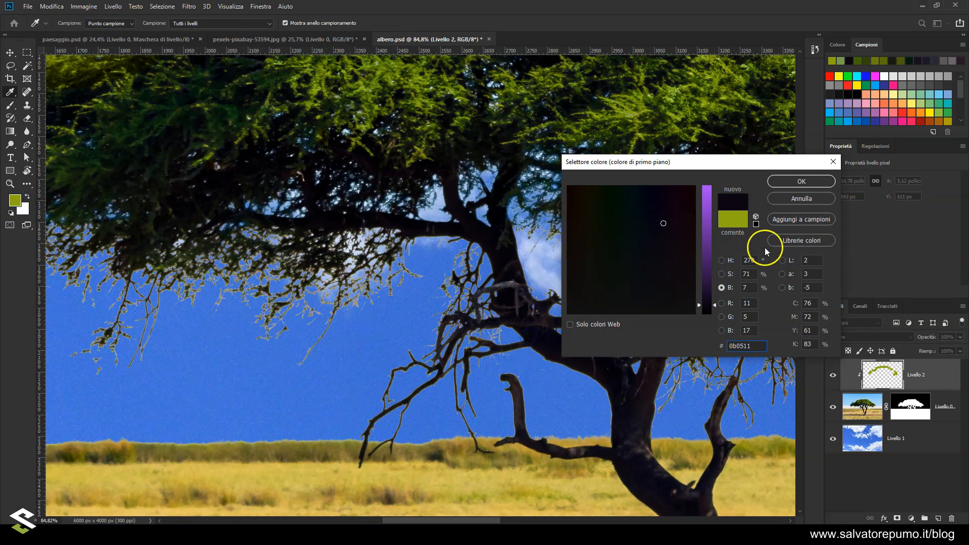
{"action": "left_click", "coordinate": [791, 182]}
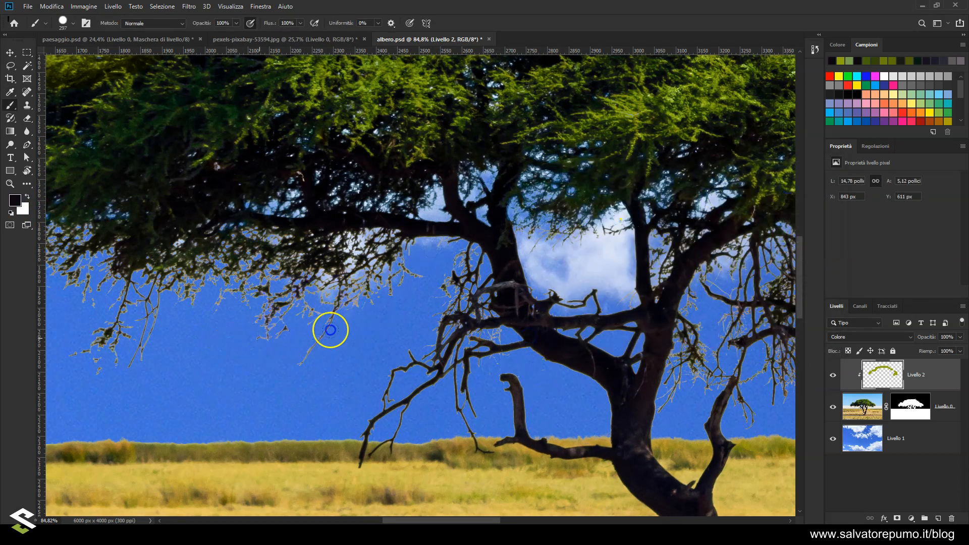
Step: Paint the dark branch tone over the hanging twigs beneath the crown and the branches around the trunk on Livello 2
{"action": "mouse_move", "coordinate": [250, 294]}
{"action": "left_mouse_down"}
{"action": "mouse_move", "coordinate": [112, 335]}
{"action": "mouse_move", "coordinate": [385, 378]}
{"action": "left_mouse_up"}
{"action": "left_click_drag", "start_coordinate": [317, 328], "coordinate": [127, 334]}
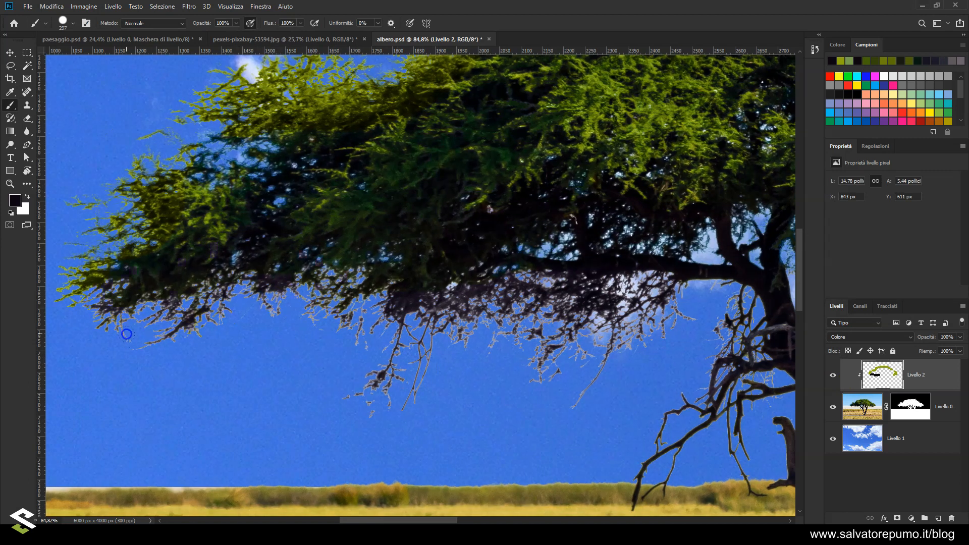
{"action": "left_click_drag", "start_coordinate": [623, 379], "coordinate": [450, 371]}
{"action": "left_click_drag", "start_coordinate": [521, 389], "coordinate": [352, 365]}
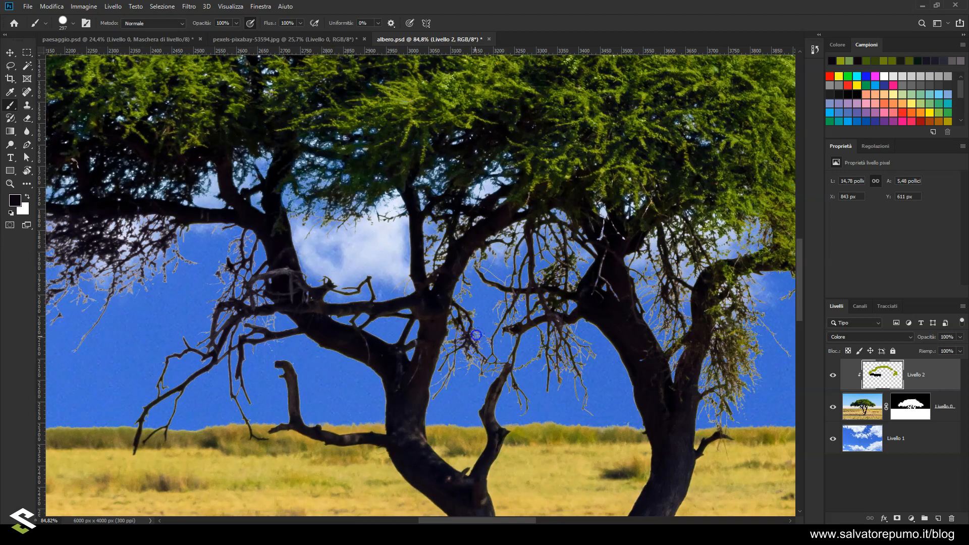
{"action": "left_click_drag", "start_coordinate": [469, 356], "coordinate": [606, 354]}
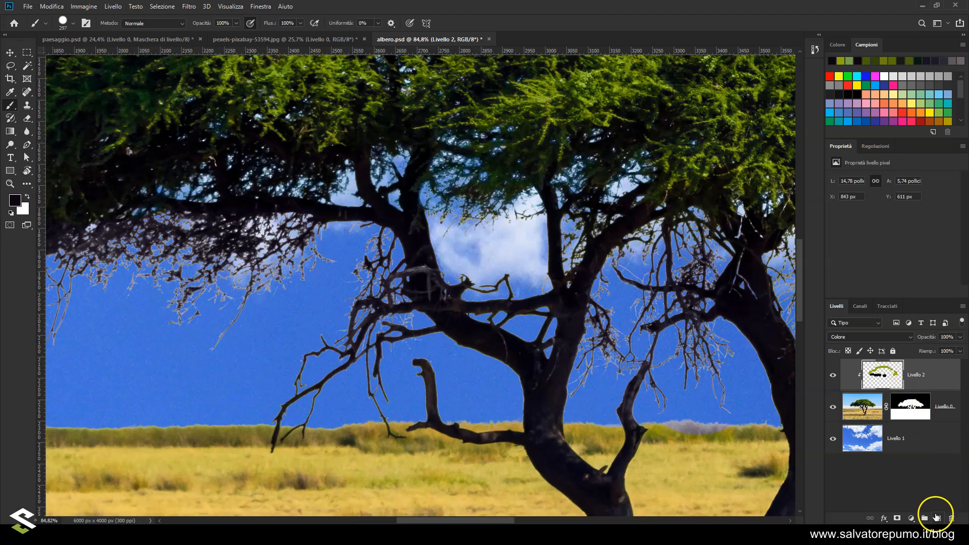
Step: Add a new layer clipped above Livello 2 and test a dark brush dab on the hanging twigs, undoing the dab
{"action": "left_click", "coordinate": [936, 517]}
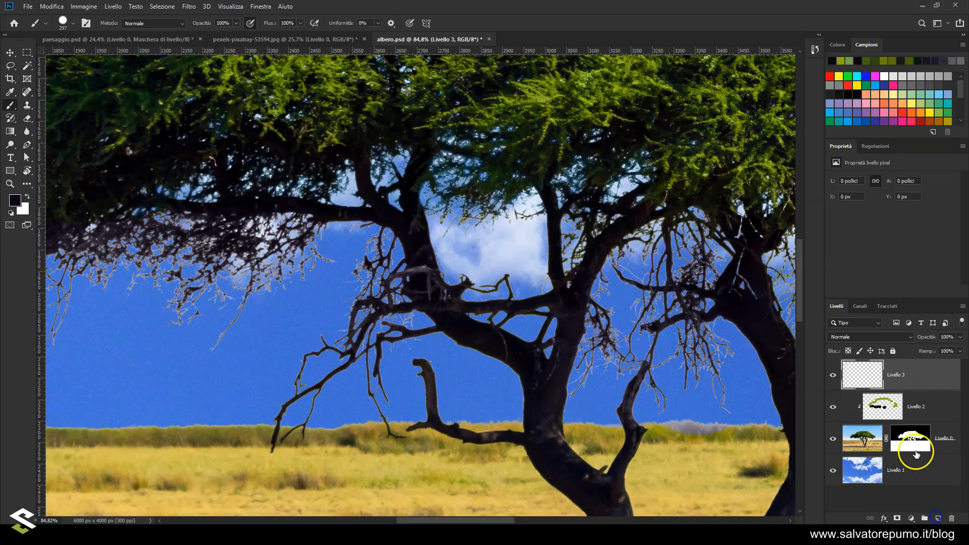
{"action": "left_click", "coordinate": [924, 387], "text": "alt"}
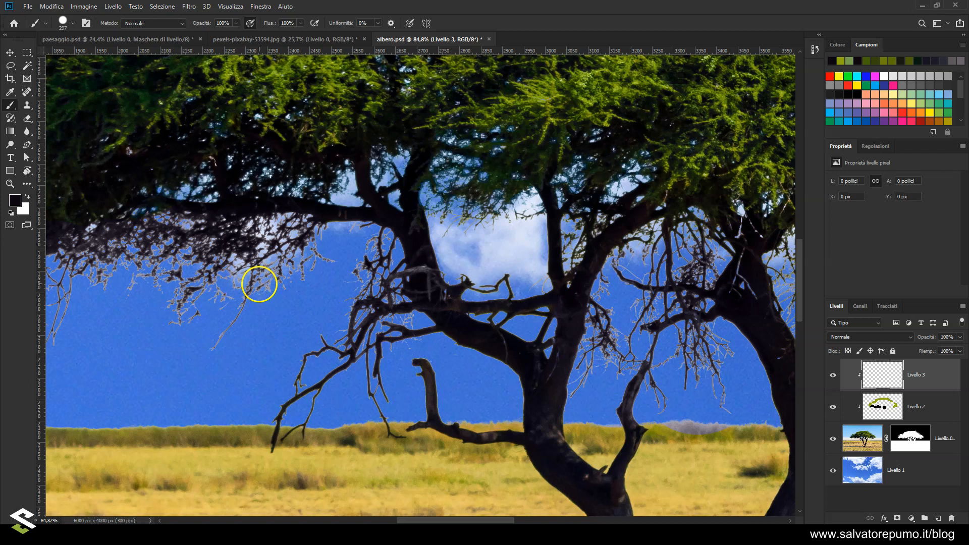
{"action": "left_click", "coordinate": [248, 300]}
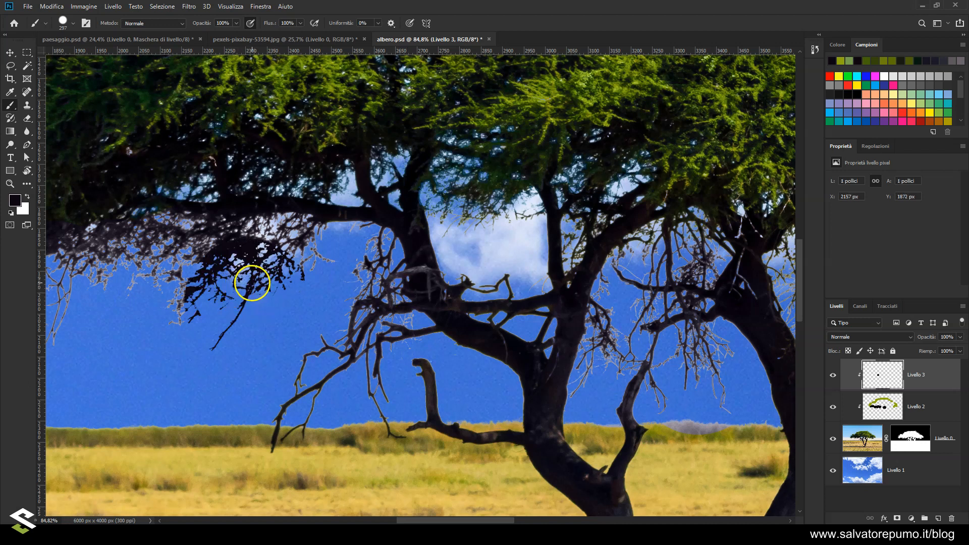
{"action": "key", "text": "ctrl+z"}
{"action": "scroll", "coordinate": [199, 276], "scroll_direction": "up", "scroll_amount": 5}
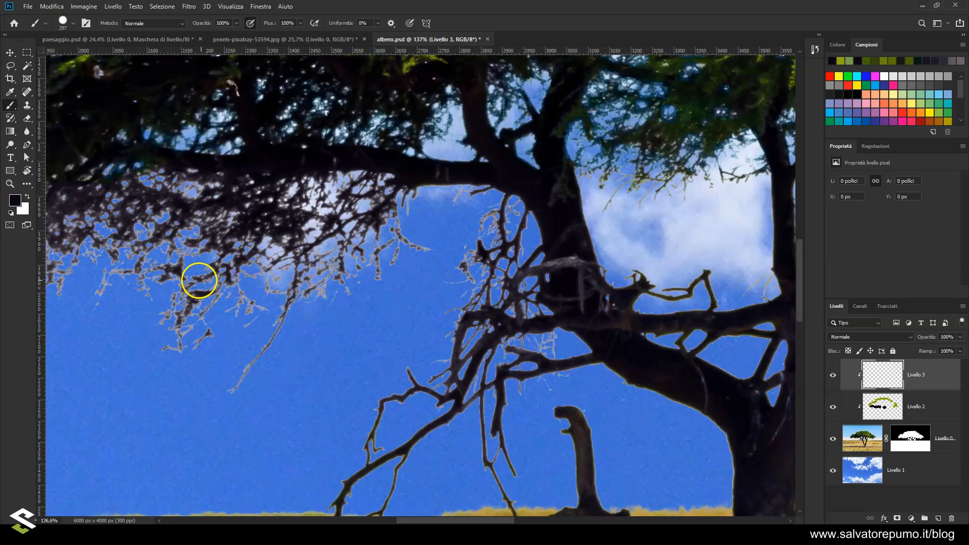
Step: Sample a dark purplish-black tone (1a1420) from the tree's twigs as the foreground color
{"action": "left_click", "coordinate": [14, 199]}
{"action": "left_click", "coordinate": [234, 275]}
{"action": "left_click", "coordinate": [801, 181]}
{"action": "key", "text": "b"}
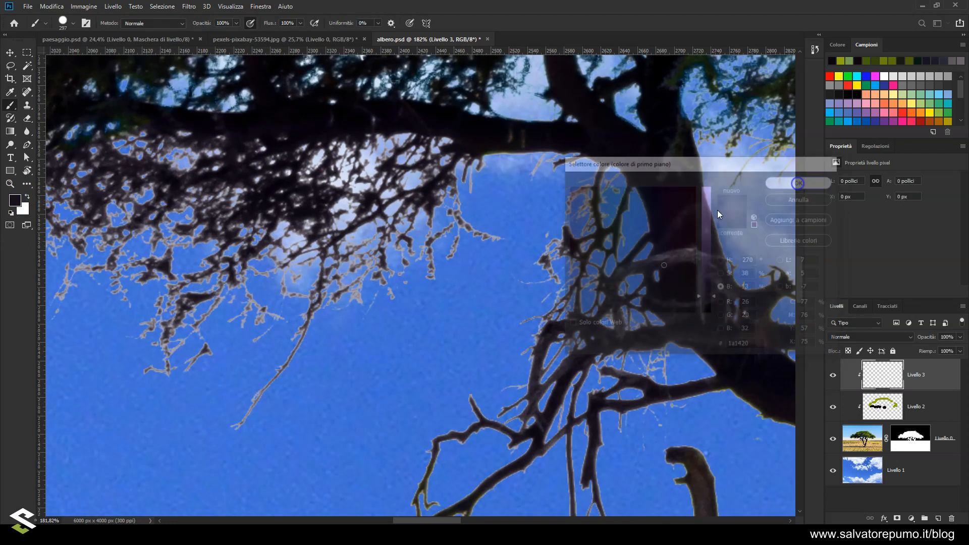
Step: Paint the sampled dark tone on Livello 3 over the pale-edged twigs hanging beneath the crown near the trunk
{"action": "scroll", "coordinate": [409, 237], "scroll_direction": "down", "scroll_amount": 3}
{"action": "mouse_move", "coordinate": [434, 244]}
{"action": "left_mouse_down"}
{"action": "mouse_move", "coordinate": [400, 260]}
{"action": "mouse_move", "coordinate": [305, 327]}
{"action": "mouse_move", "coordinate": [220, 313]}
{"action": "mouse_move", "coordinate": [185, 264]}
{"action": "left_mouse_up"}
{"action": "left_click", "coordinate": [440, 250]}
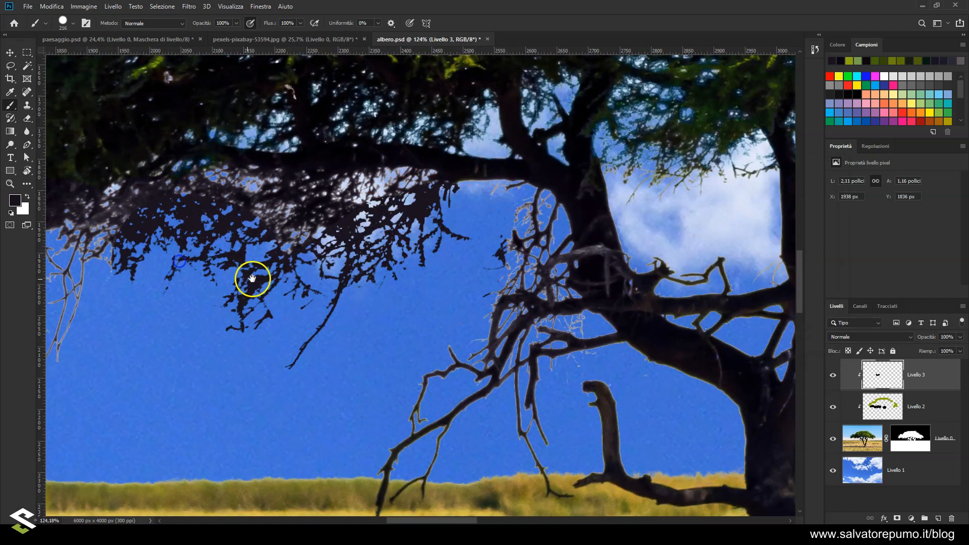
{"action": "left_click_drag", "start_coordinate": [273, 261], "coordinate": [406, 302]}
{"action": "left_click", "coordinate": [401, 293]}
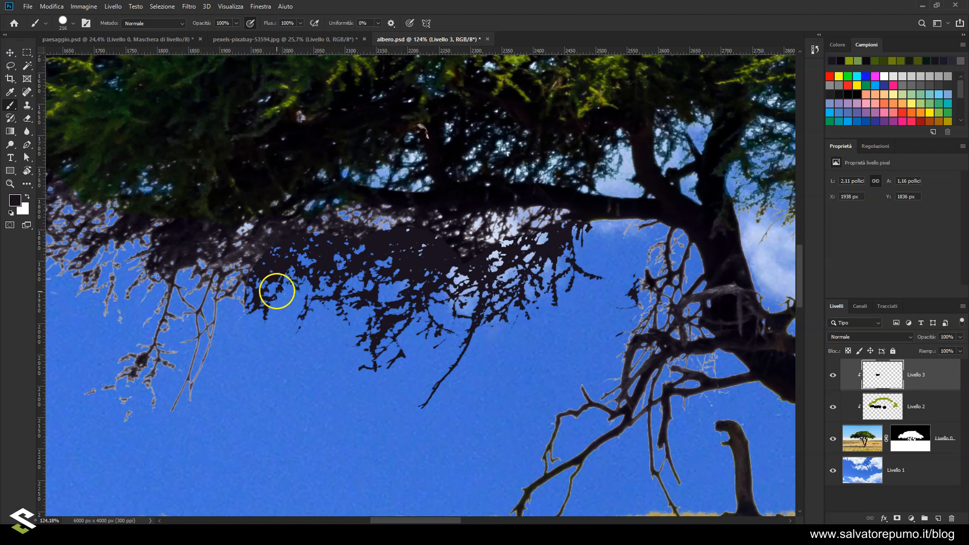
Step: Continue painting the dark tone along the hanging twigs out to the crown's left-hand end
{"action": "left_click", "coordinate": [274, 297]}
{"action": "left_click_drag", "start_coordinate": [194, 341], "coordinate": [150, 404]}
{"action": "left_click_drag", "start_coordinate": [194, 382], "coordinate": [457, 427]}
{"action": "left_click_drag", "start_coordinate": [379, 344], "coordinate": [277, 335]}
{"action": "left_click", "coordinate": [184, 361]}
{"action": "left_click_drag", "start_coordinate": [184, 361], "coordinate": [133, 364]}
{"action": "left_click_drag", "start_coordinate": [199, 373], "coordinate": [389, 370]}
{"action": "mouse_move", "coordinate": [377, 322]}
{"action": "left_mouse_down"}
{"action": "mouse_move", "coordinate": [194, 370]}
{"action": "mouse_move", "coordinate": [207, 335]}
{"action": "mouse_move", "coordinate": [229, 370]}
{"action": "left_mouse_up"}
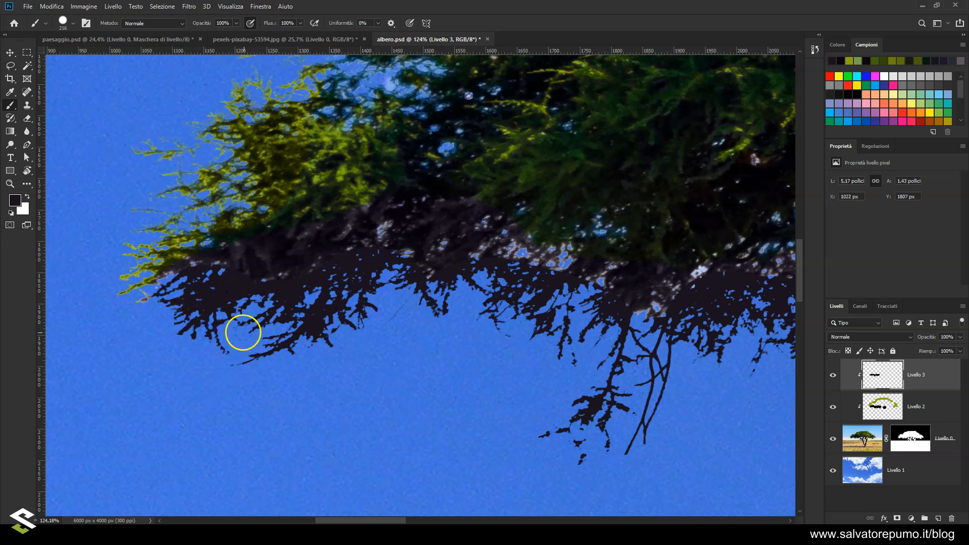
{"action": "mouse_move", "coordinate": [532, 305]}
{"action": "left_mouse_down"}
{"action": "mouse_move", "coordinate": [488, 290]}
{"action": "mouse_move", "coordinate": [414, 290]}
{"action": "left_mouse_up"}
{"action": "left_click_drag", "start_coordinate": [669, 368], "coordinate": [387, 342]}
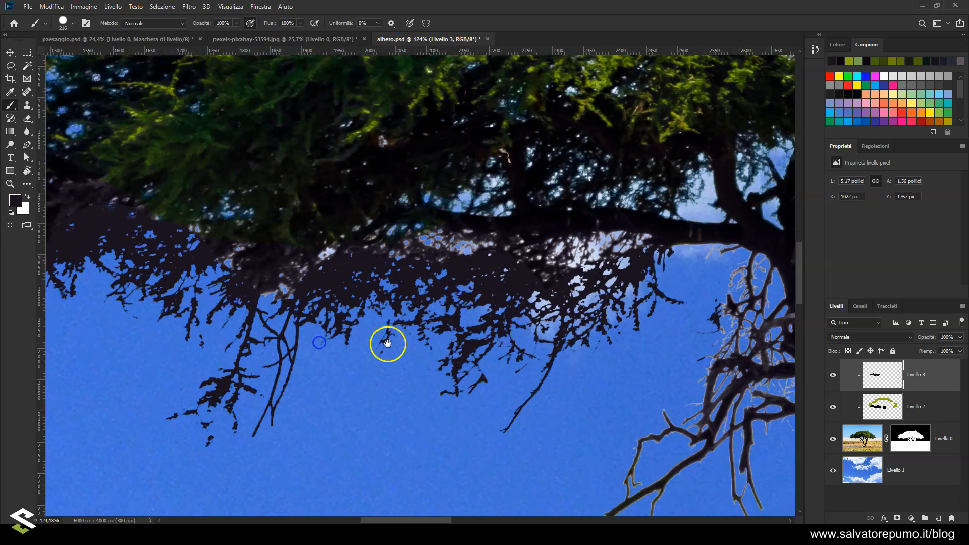
Step: Paint the dark tone over the bare branches reaching down beside the left-hand trunk
{"action": "left_click_drag", "start_coordinate": [690, 357], "coordinate": [492, 220]}
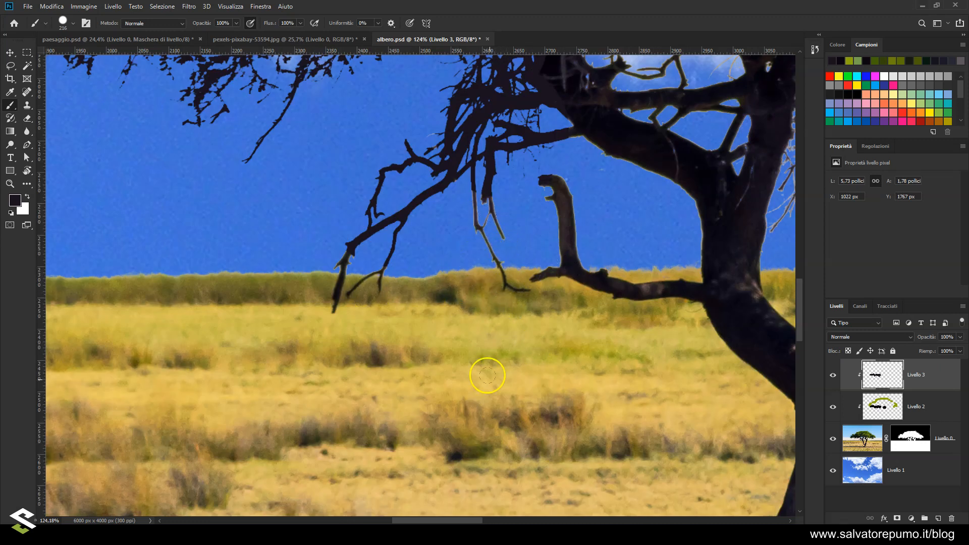
{"action": "scroll", "coordinate": [442, 231], "scroll_direction": "up", "scroll_amount": 2}
{"action": "scroll", "coordinate": [586, 319], "scroll_direction": "down", "scroll_amount": 2}
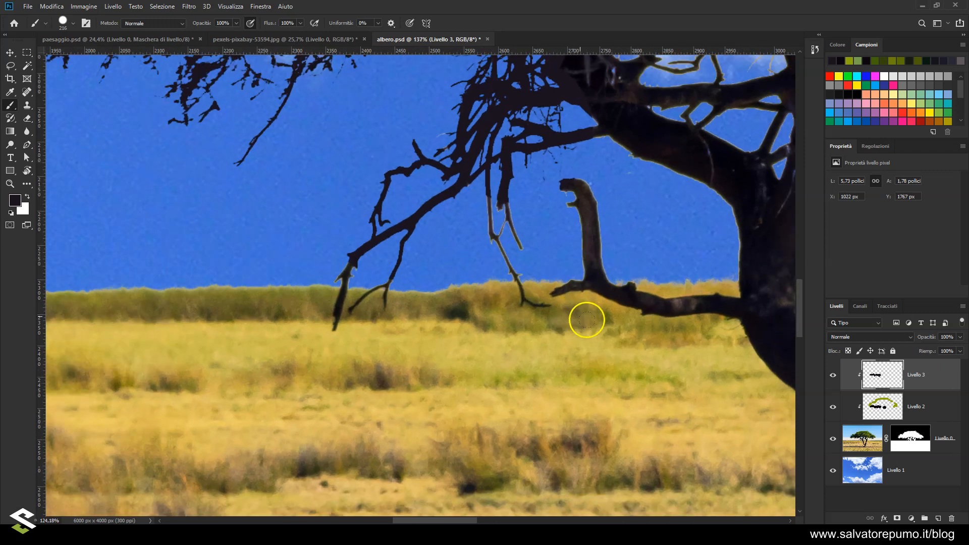
{"action": "scroll", "coordinate": [461, 208], "scroll_direction": "up", "scroll_amount": 3}
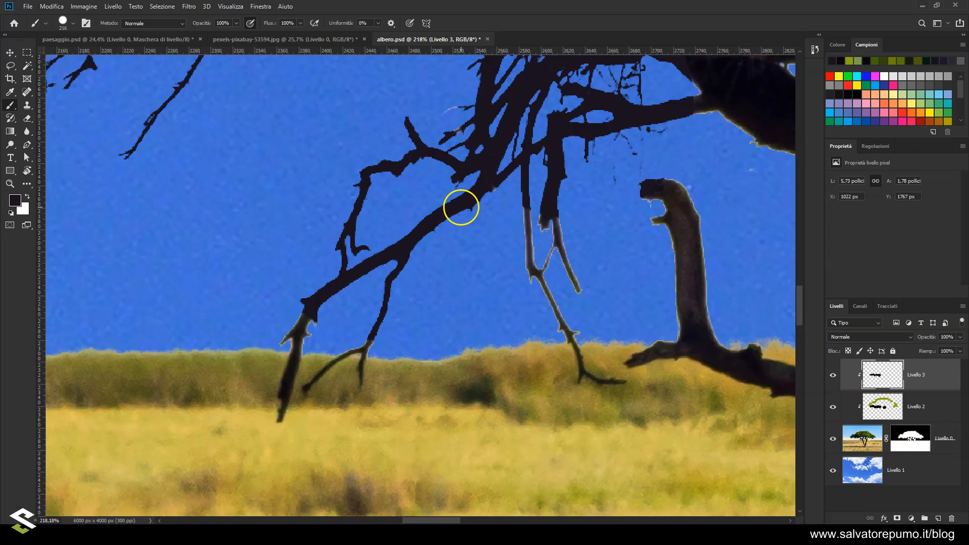
{"action": "left_click_drag", "start_coordinate": [564, 215], "coordinate": [483, 221]}
Step: Darken the thin forked twigs with the brush at 58% opacity and lower Livello 3's opacity to 49%
{"action": "left_click_drag", "start_coordinate": [235, 23], "coordinate": [218, 34]}
{"action": "mouse_move", "coordinate": [549, 236]}
{"action": "left_mouse_down"}
{"action": "mouse_move", "coordinate": [554, 265]}
{"action": "mouse_move", "coordinate": [574, 277]}
{"action": "mouse_move", "coordinate": [560, 219]}
{"action": "left_mouse_up"}
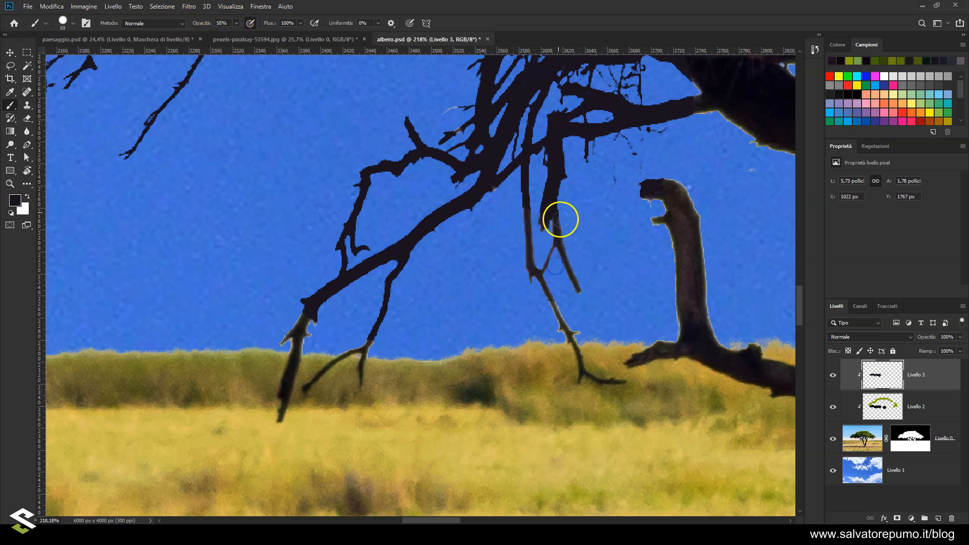
{"action": "left_click_drag", "start_coordinate": [581, 293], "coordinate": [555, 318]}
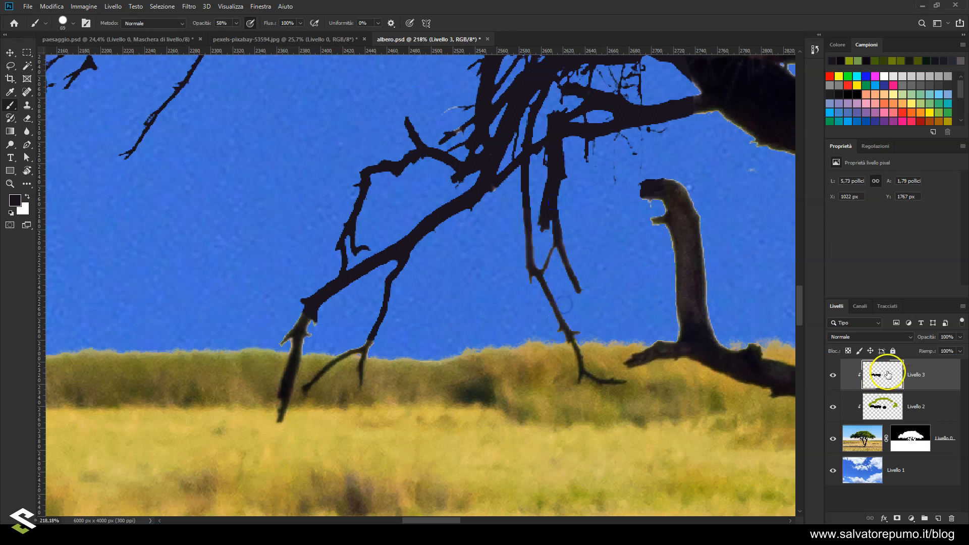
{"action": "left_click", "coordinate": [959, 336]}
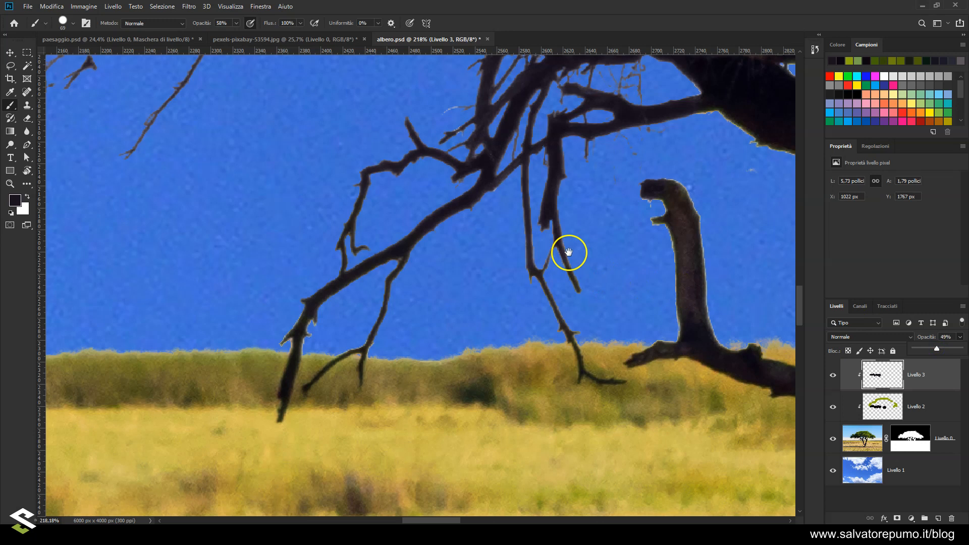
Step: Extend the dark paint on Livello 3 over the branches around the left-hand trunk
{"action": "scroll", "coordinate": [649, 245], "scroll_direction": "down", "scroll_amount": 3}
{"action": "mouse_move", "coordinate": [426, 160]}
{"action": "left_mouse_down"}
{"action": "mouse_move", "coordinate": [496, 378]}
{"action": "mouse_move", "coordinate": [475, 332]}
{"action": "mouse_move", "coordinate": [256, 163]}
{"action": "left_mouse_up"}
{"action": "left_click_drag", "start_coordinate": [474, 202], "coordinate": [507, 265]}
{"action": "left_click_drag", "start_coordinate": [620, 235], "coordinate": [212, 306]}
{"action": "mouse_move", "coordinate": [538, 287]}
{"action": "left_mouse_down"}
{"action": "mouse_move", "coordinate": [645, 228]}
{"action": "mouse_move", "coordinate": [624, 214]}
{"action": "mouse_move", "coordinate": [662, 336]}
{"action": "mouse_move", "coordinate": [542, 331]}
{"action": "mouse_move", "coordinate": [491, 272]}
{"action": "mouse_move", "coordinate": [421, 224]}
{"action": "mouse_move", "coordinate": [403, 155]}
{"action": "mouse_move", "coordinate": [417, 287]}
{"action": "mouse_move", "coordinate": [458, 187]}
{"action": "mouse_move", "coordinate": [397, 298]}
{"action": "left_mouse_up"}
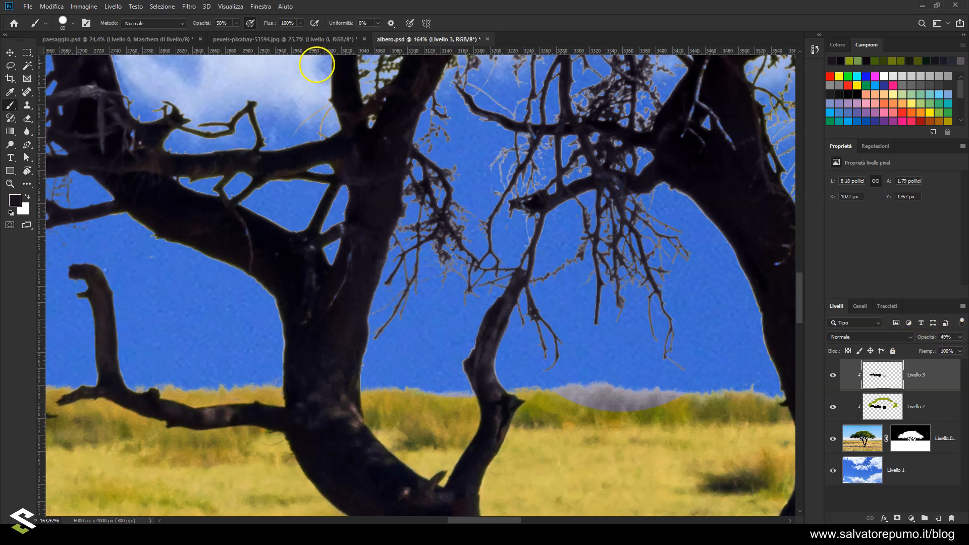
Step: Set the brush opacity to 47% and paint the dark tone over the twigs and branches between the two trunks
{"action": "left_click", "coordinate": [235, 23]}
{"action": "mouse_move", "coordinate": [499, 157]}
{"action": "left_mouse_down"}
{"action": "mouse_move", "coordinate": [445, 298]}
{"action": "mouse_move", "coordinate": [474, 271]}
{"action": "mouse_move", "coordinate": [415, 229]}
{"action": "mouse_move", "coordinate": [339, 234]}
{"action": "mouse_move", "coordinate": [257, 273]}
{"action": "mouse_move", "coordinate": [141, 249]}
{"action": "left_mouse_up"}
{"action": "left_click_drag", "start_coordinate": [689, 257], "coordinate": [449, 197]}
{"action": "mouse_move", "coordinate": [547, 255]}
{"action": "left_mouse_down"}
{"action": "mouse_move", "coordinate": [497, 185]}
{"action": "mouse_move", "coordinate": [498, 284]}
{"action": "mouse_move", "coordinate": [511, 321]}
{"action": "left_mouse_up"}
{"action": "mouse_move", "coordinate": [480, 254]}
{"action": "left_mouse_down"}
{"action": "mouse_move", "coordinate": [466, 230]}
{"action": "mouse_move", "coordinate": [503, 338]}
{"action": "left_mouse_up"}
{"action": "left_click_drag", "start_coordinate": [488, 191], "coordinate": [493, 215]}
{"action": "left_click_drag", "start_coordinate": [374, 412], "coordinate": [395, 476]}
{"action": "left_click_drag", "start_coordinate": [366, 423], "coordinate": [434, 257]}
{"action": "left_click_drag", "start_coordinate": [333, 340], "coordinate": [344, 337]}
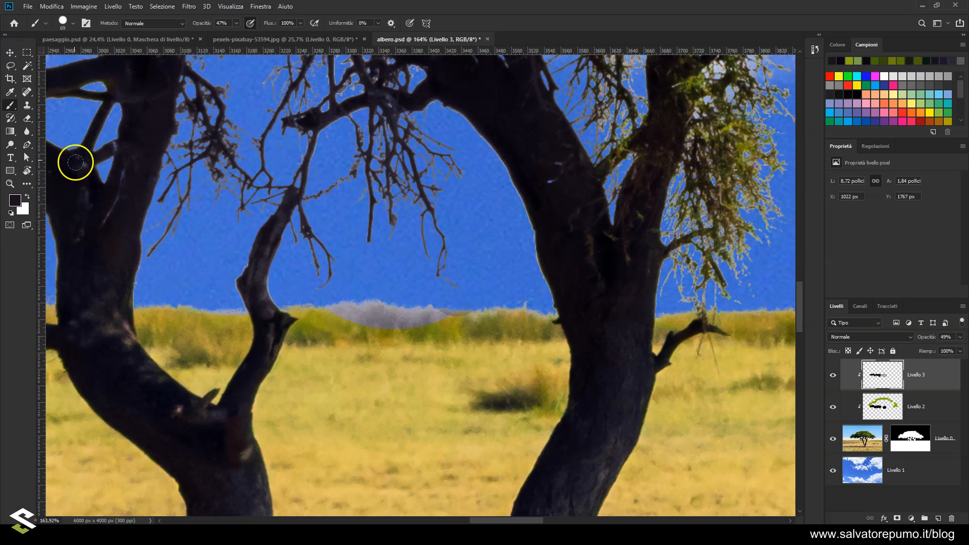
Step: Erase the grey patch over the grass between the trunks on Livello 2 and return to the Brush on Livello 3
{"action": "left_click", "coordinate": [27, 119]}
{"action": "left_click", "coordinate": [270, 308]}
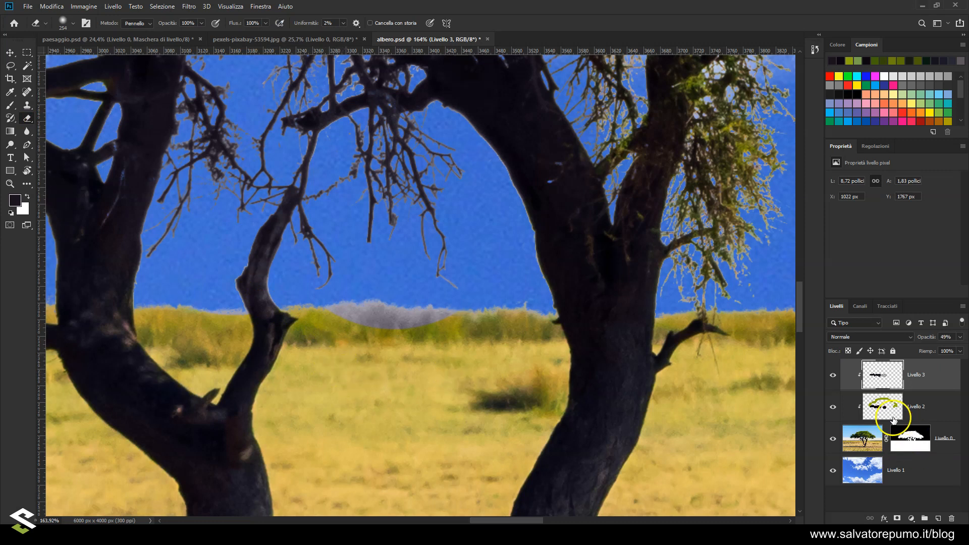
{"action": "key", "text": "alt+bracketleft"}
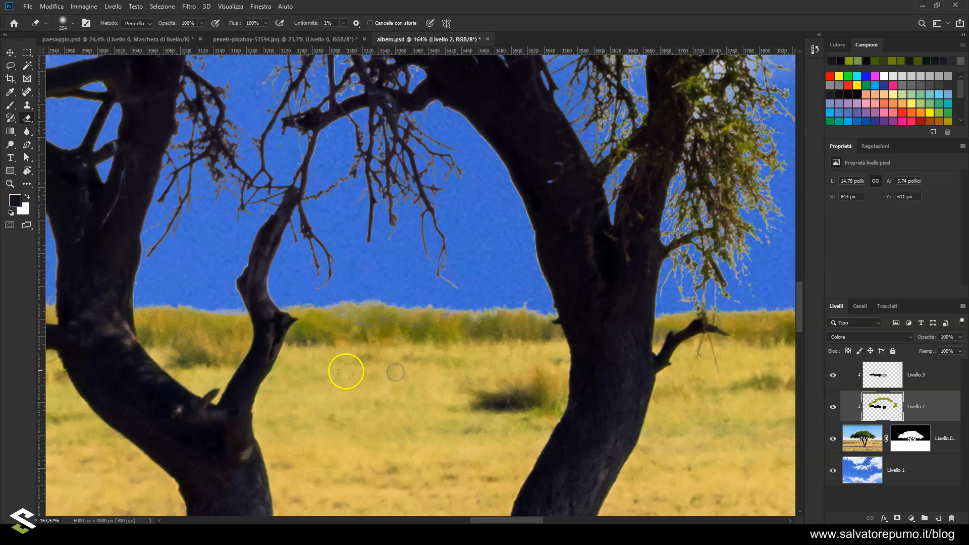
{"action": "left_click", "coordinate": [888, 374]}
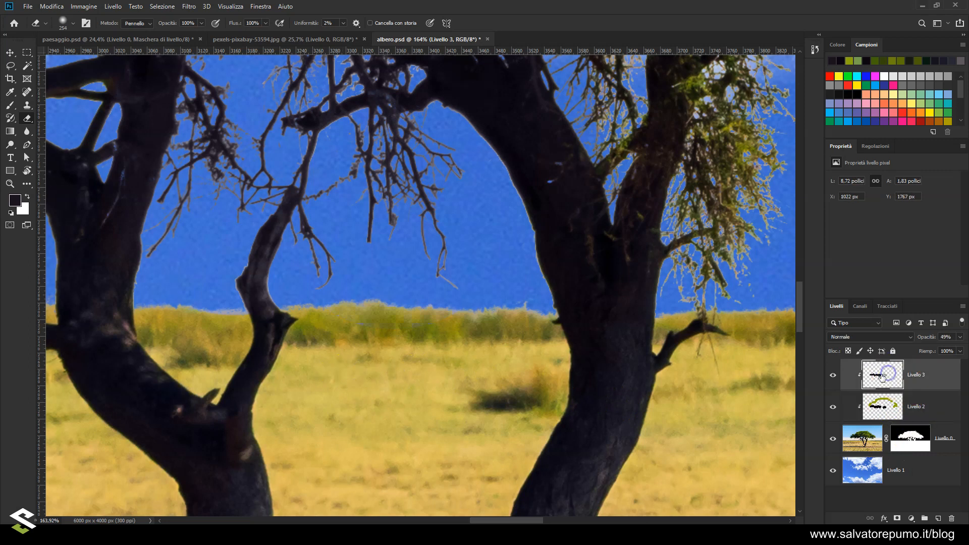
{"action": "left_click", "coordinate": [10, 93]}
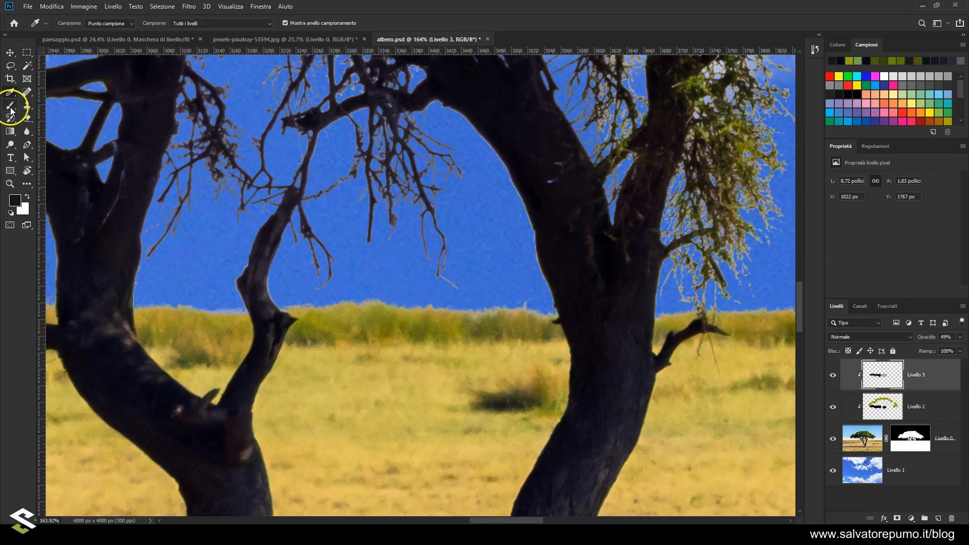
{"action": "left_click", "coordinate": [10, 106]}
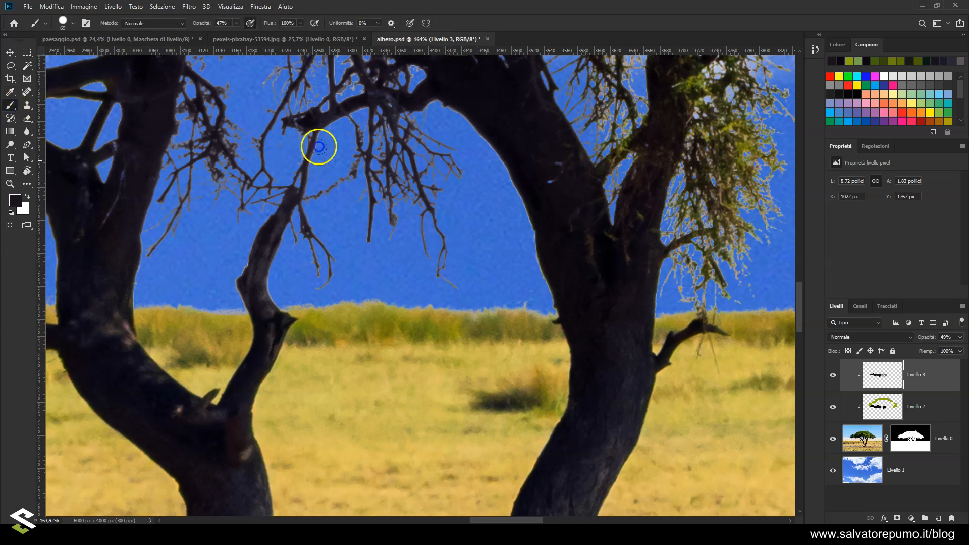
Step: Paint the dark tone over the thin bare branch hanging beneath the right-hand part of the crown
{"action": "scroll", "coordinate": [372, 225], "scroll_direction": "up", "scroll_amount": 5}
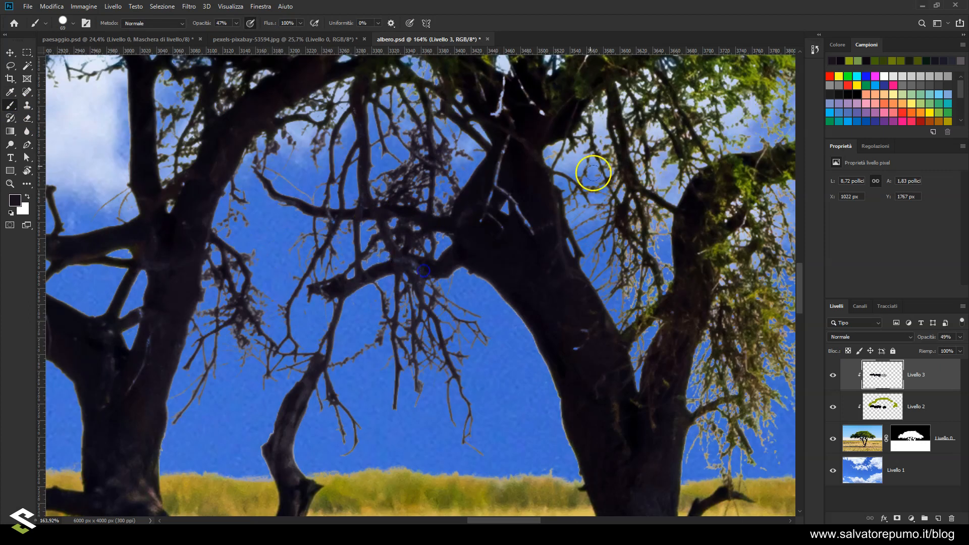
{"action": "scroll", "coordinate": [611, 287], "scroll_direction": "down", "scroll_amount": 3}
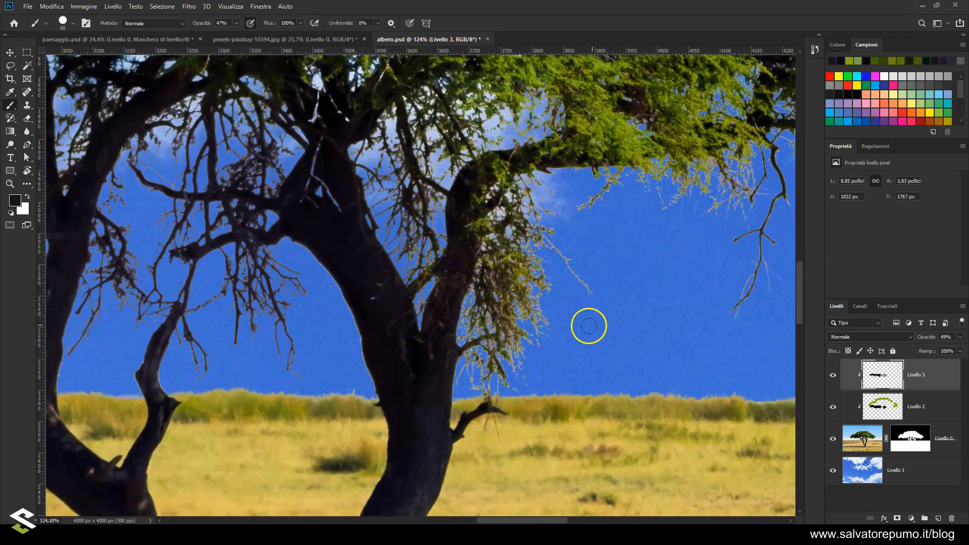
{"action": "scroll", "coordinate": [589, 326], "scroll_direction": "down", "scroll_amount": 1}
{"action": "left_click_drag", "start_coordinate": [613, 313], "coordinate": [376, 294]}
{"action": "mouse_move", "coordinate": [525, 270]}
{"action": "left_mouse_down"}
{"action": "mouse_move", "coordinate": [508, 287]}
{"action": "mouse_move", "coordinate": [514, 214]}
{"action": "left_mouse_up"}
{"action": "mouse_move", "coordinate": [574, 224]}
{"action": "left_mouse_down"}
{"action": "mouse_move", "coordinate": [320, 336]}
{"action": "mouse_move", "coordinate": [504, 363]}
{"action": "left_mouse_up"}
{"action": "left_click_drag", "start_coordinate": [471, 313], "coordinate": [471, 339]}
{"action": "left_click_drag", "start_coordinate": [386, 404], "coordinate": [448, 333]}
{"action": "left_click_drag", "start_coordinate": [359, 348], "coordinate": [382, 338]}
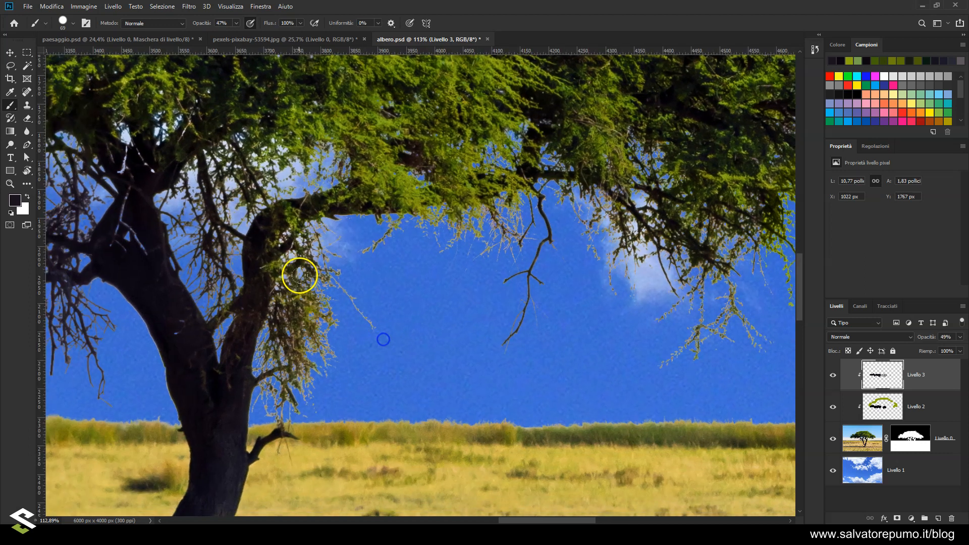
Step: Sample an olive green from the drooping foliage and paint it over the leafy twigs hanging from the crown's right-hand side
{"action": "left_click", "coordinate": [18, 203]}
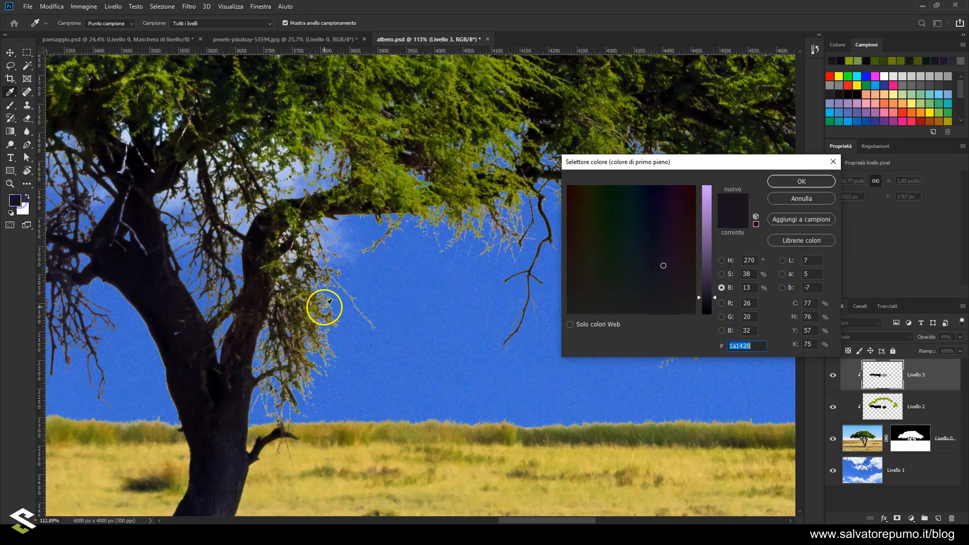
{"action": "left_click", "coordinate": [318, 311]}
{"action": "left_click", "coordinate": [788, 182]}
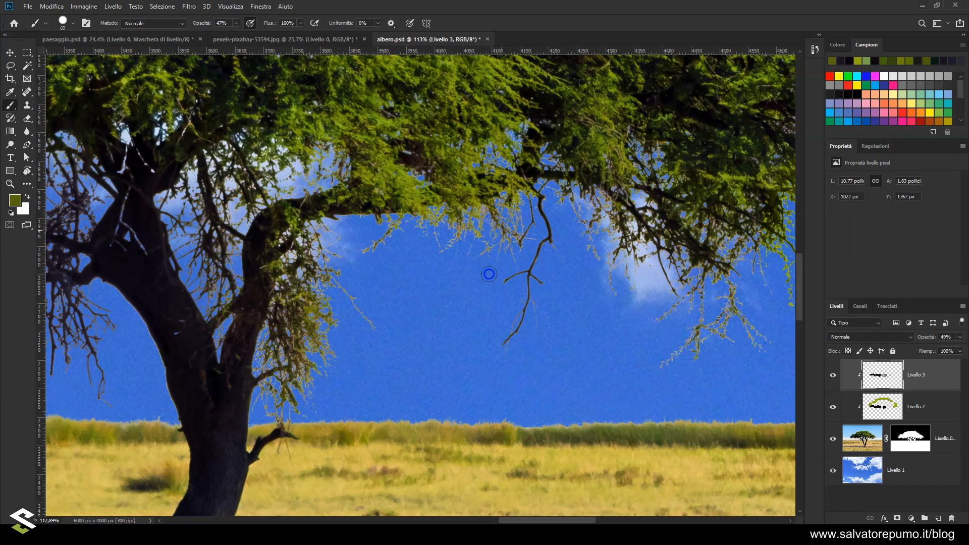
{"action": "left_click_drag", "start_coordinate": [744, 306], "coordinate": [493, 305]}
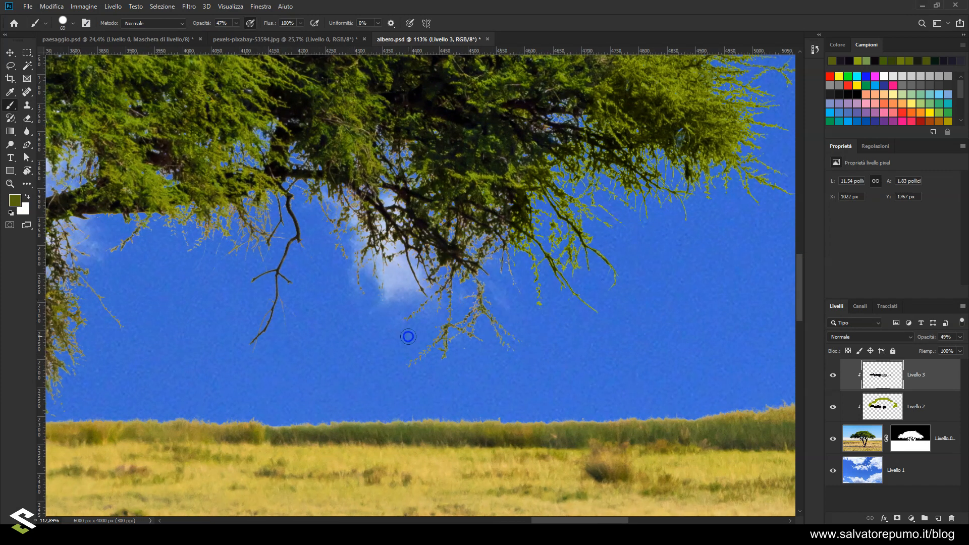
{"action": "left_click_drag", "start_coordinate": [408, 337], "coordinate": [528, 292]}
Step: Examine the whole composite to check how the retouched tree edges blend with the new sky
{"action": "scroll", "coordinate": [528, 292], "scroll_direction": "down", "scroll_amount": 8}
{"action": "left_click_drag", "start_coordinate": [288, 275], "coordinate": [400, 268]}
{"action": "scroll", "coordinate": [386, 266], "scroll_direction": "down", "scroll_amount": 5}
{"action": "left_click_drag", "start_coordinate": [275, 255], "coordinate": [384, 261]}
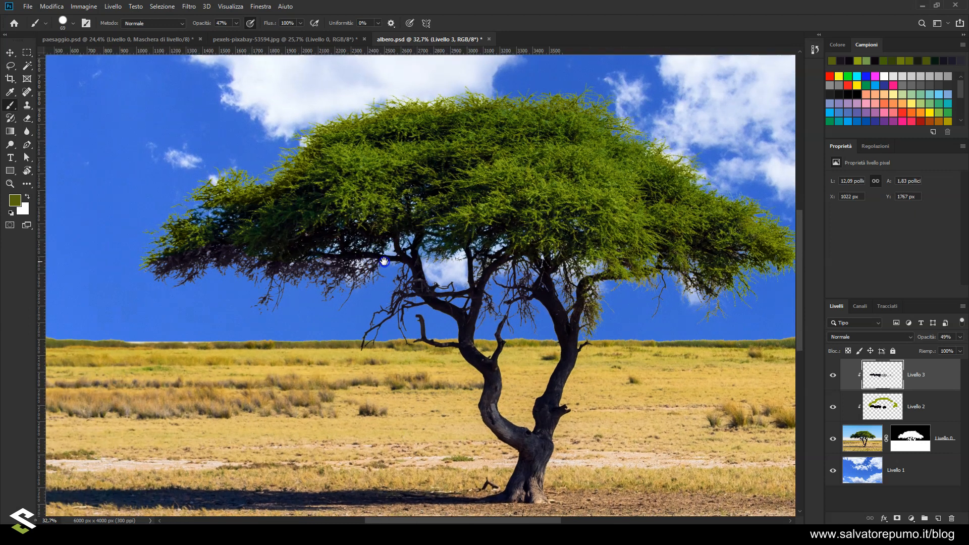
{"action": "scroll", "coordinate": [384, 262], "scroll_direction": "down", "scroll_amount": 3}
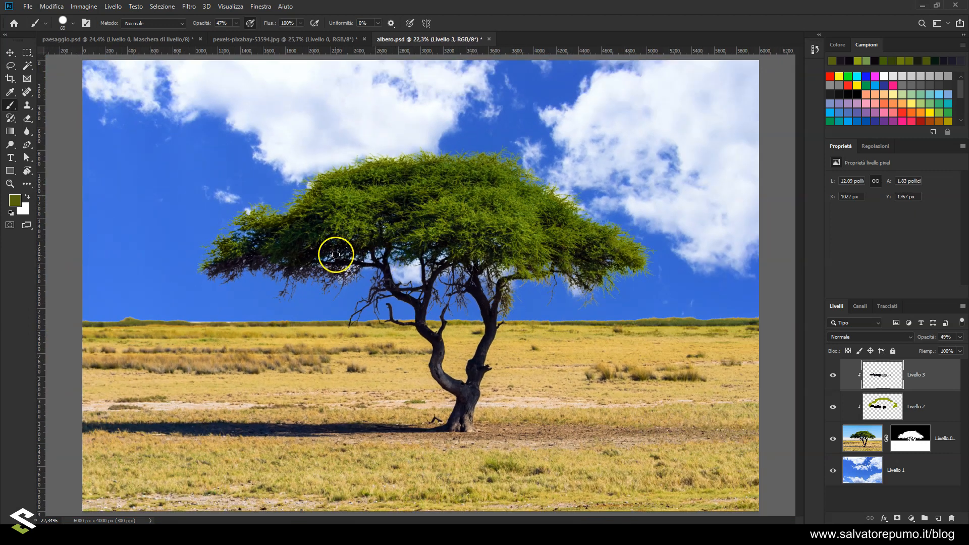
{"action": "scroll", "coordinate": [352, 248], "scroll_direction": "down", "scroll_amount": 1}
Step: Hide the stray twig fragments below the crown by painting black at 100% brush opacity on Livello 0's mask
{"action": "scroll", "coordinate": [258, 268], "scroll_direction": "up", "scroll_amount": 3}
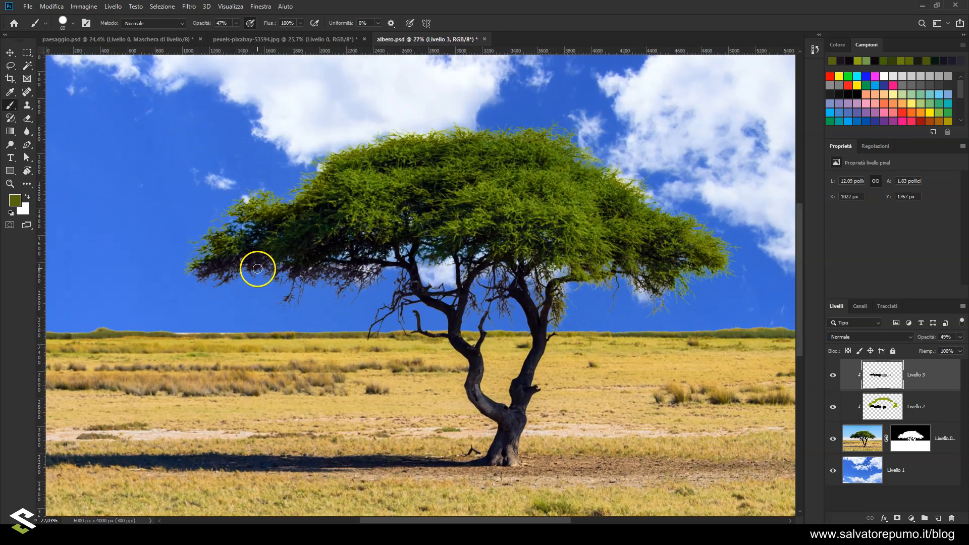
{"action": "scroll", "coordinate": [202, 252], "scroll_direction": "up", "scroll_amount": 1}
{"action": "scroll", "coordinate": [283, 306], "scroll_direction": "up", "scroll_amount": 3}
{"action": "scroll", "coordinate": [304, 313], "scroll_direction": "up", "scroll_amount": 3}
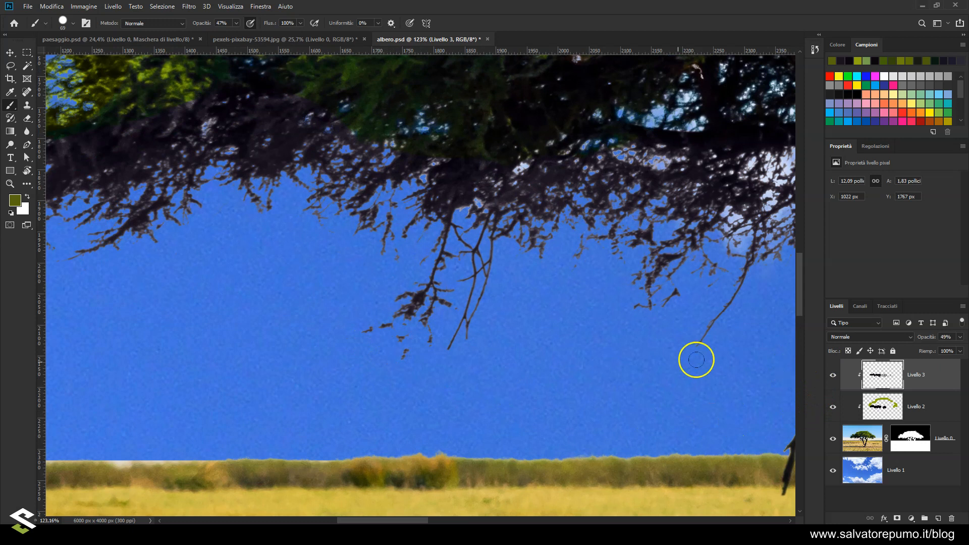
{"action": "left_click", "coordinate": [908, 438]}
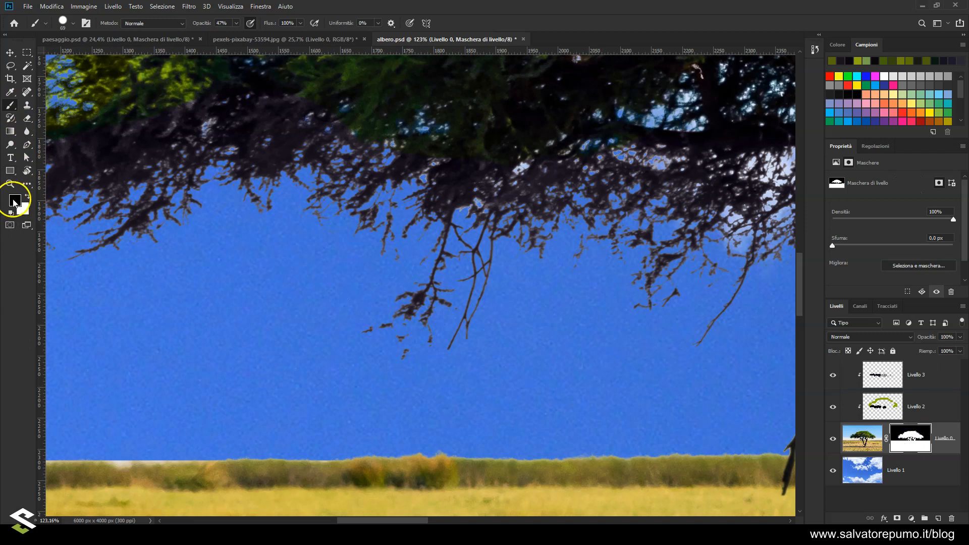
{"action": "left_click", "coordinate": [236, 23]}
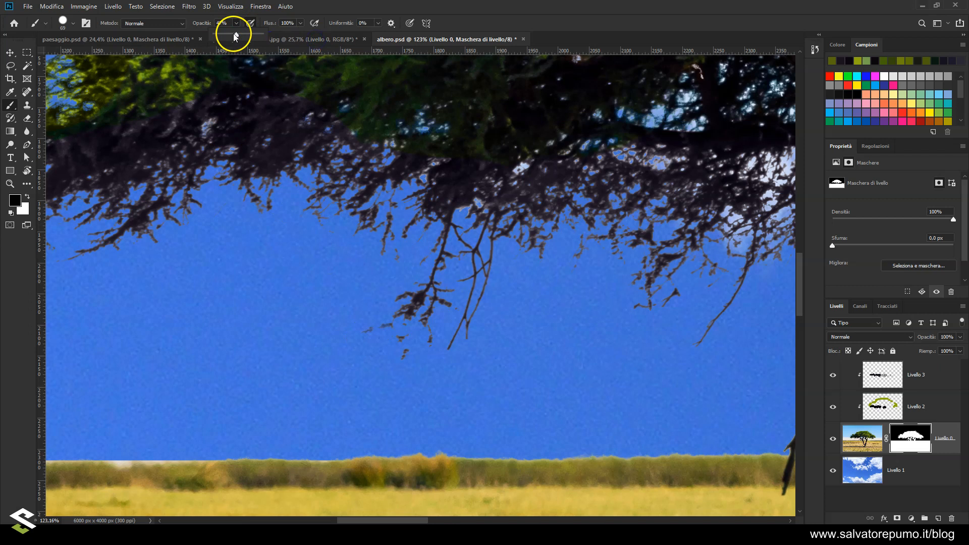
{"action": "left_click", "coordinate": [373, 331]}
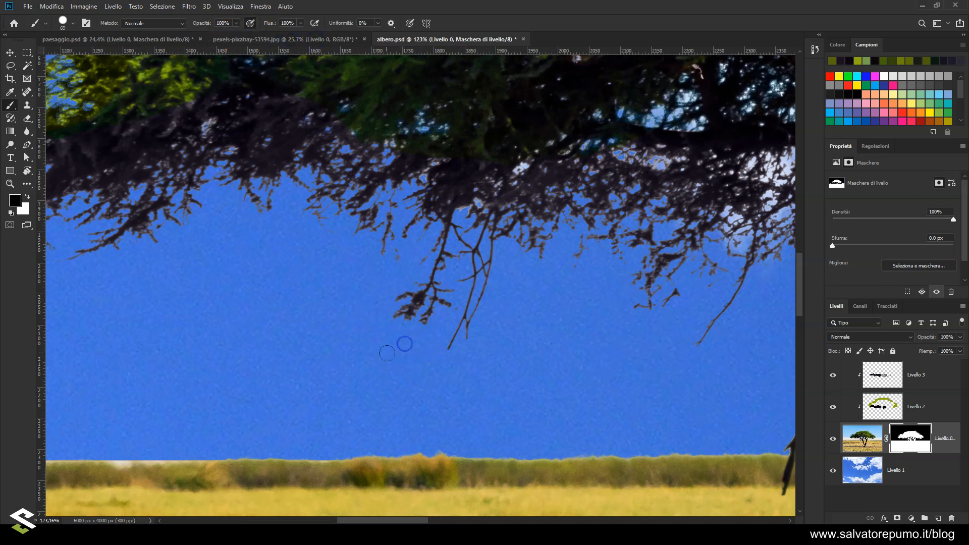
{"action": "scroll", "coordinate": [612, 356], "scroll_direction": "down", "scroll_amount": 8}
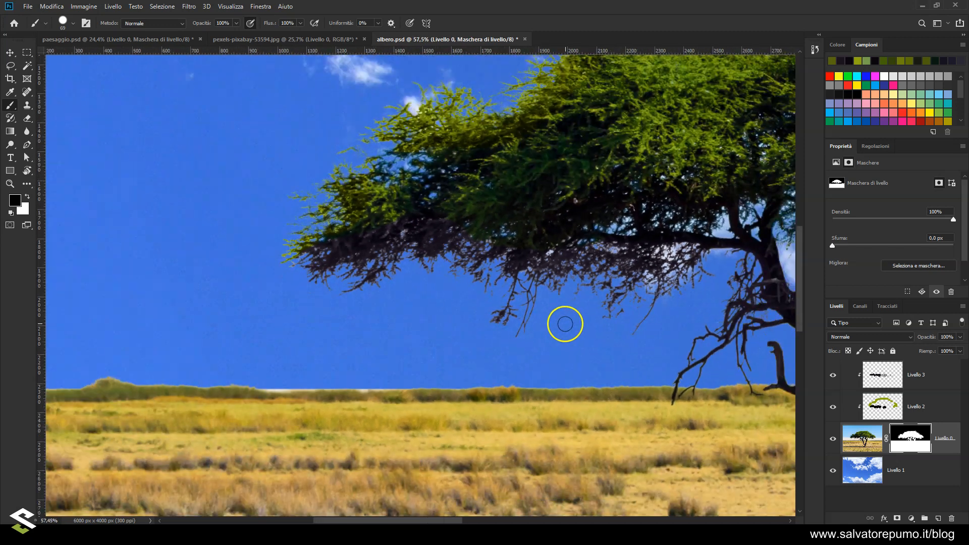
{"action": "scroll", "coordinate": [549, 305], "scroll_direction": "down", "scroll_amount": 4}
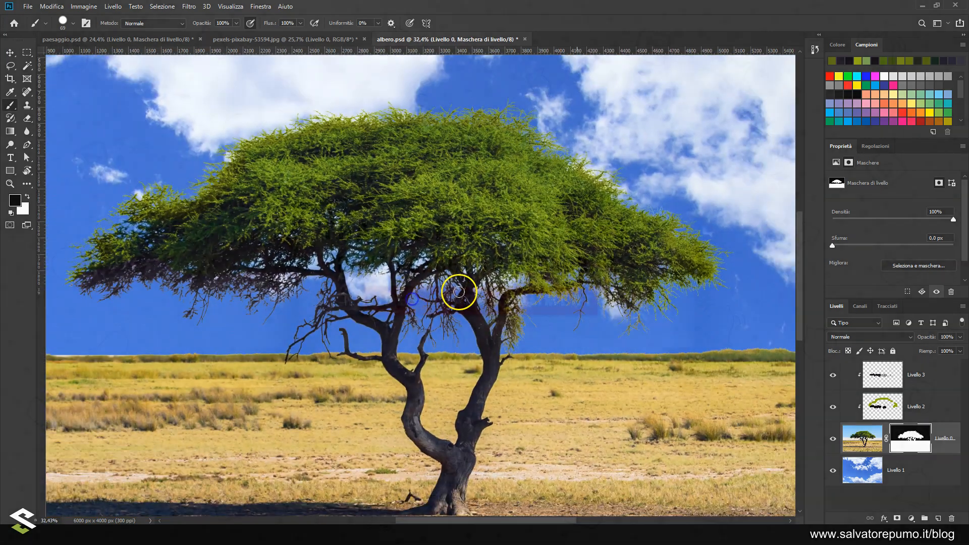